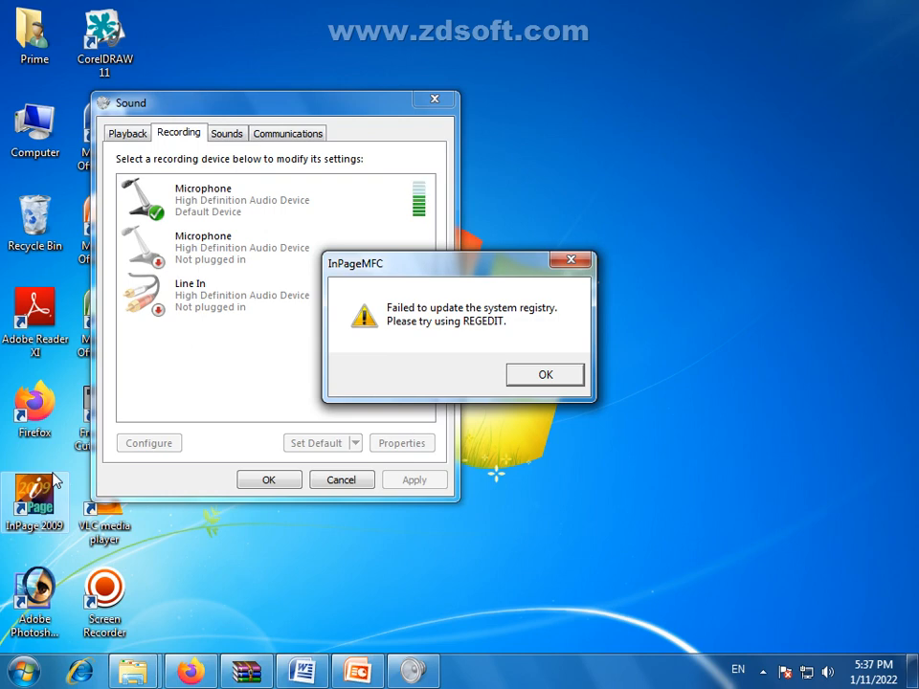
# Dismiss the InPageMFC 'Failed to update the system registry' error so InPage 2009 opens
pyautogui.click(542, 376)
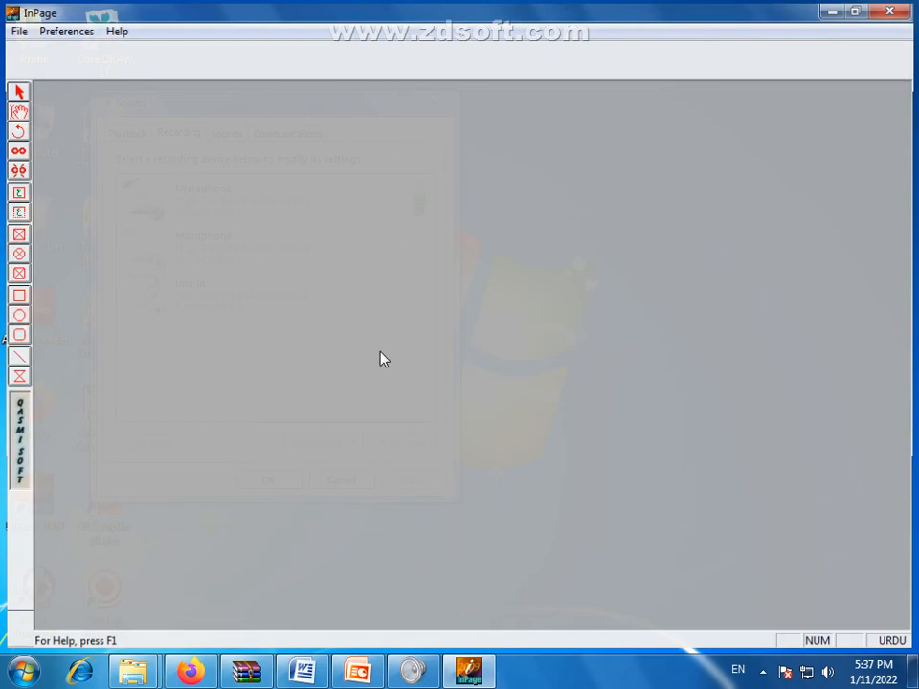
# In Firefox, advance the channel's Inpage Urdu Course shelf to Classes 5–8, then return to InPage
pyautogui.click(208, 673)
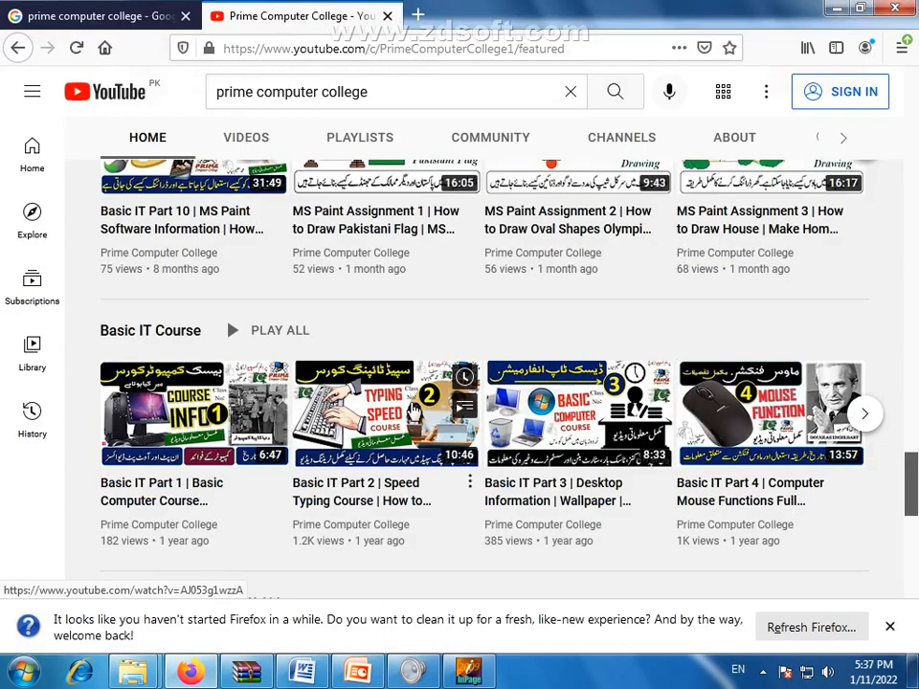
pyautogui.scroll(-2, 421, 413)
pyautogui.scroll(5, 427, 429)
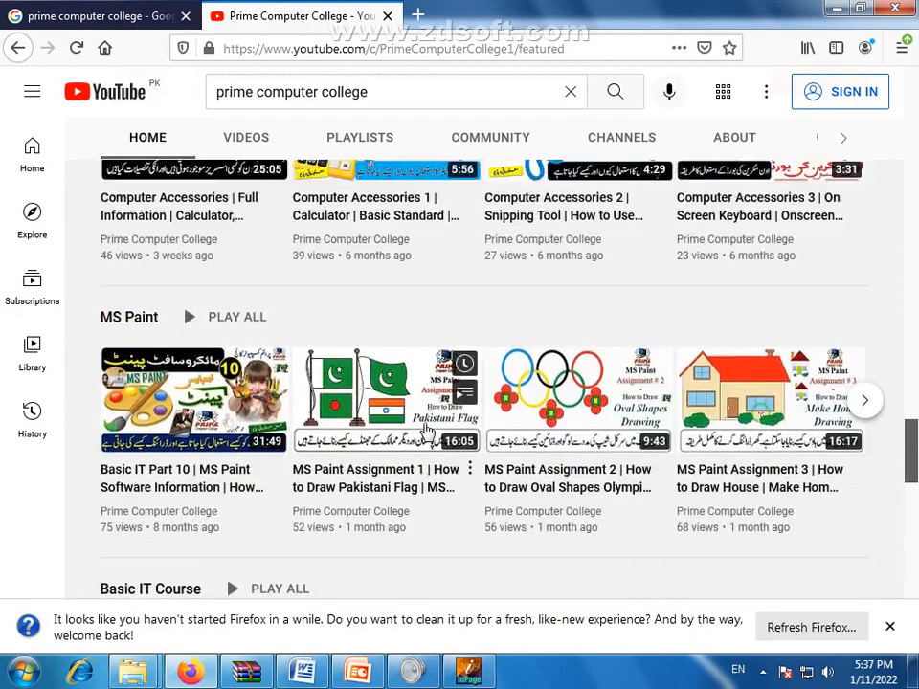
pyautogui.scroll(5, 427, 433)
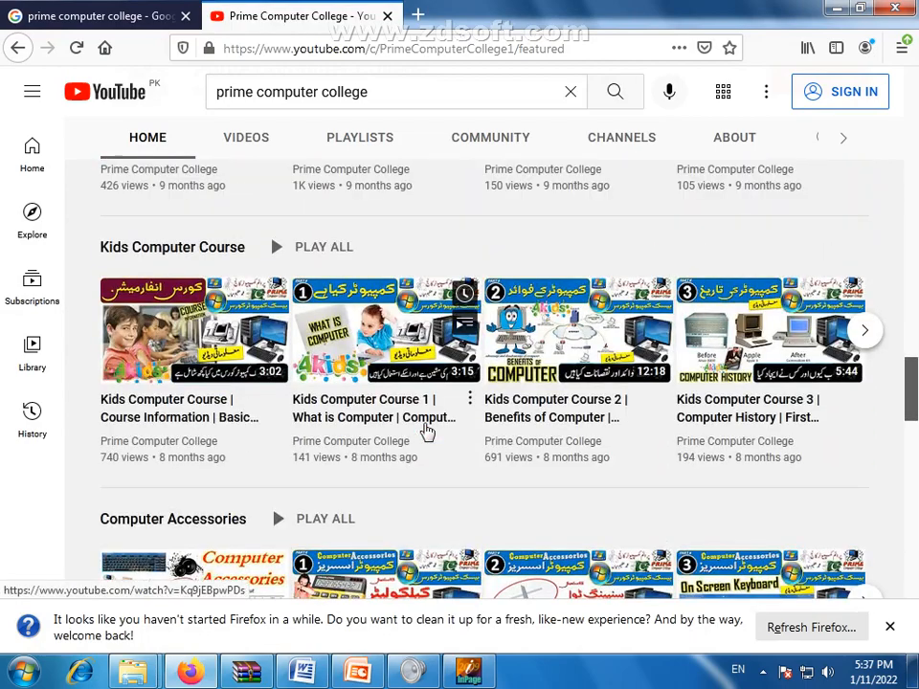
pyautogui.scroll(3, 427, 432)
pyautogui.scroll(-1, 331, 452)
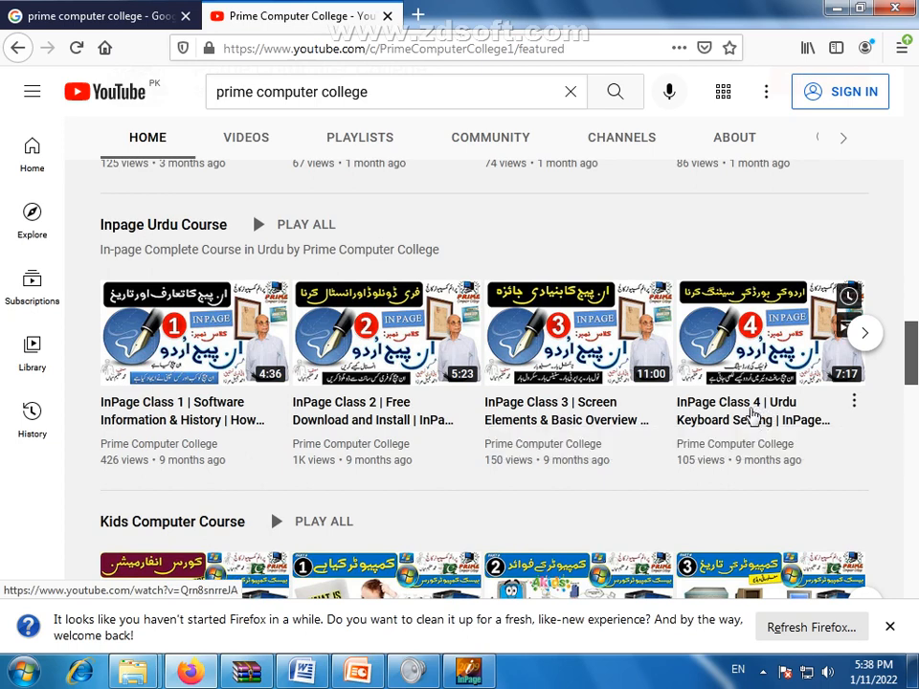
pyautogui.click(860, 334)
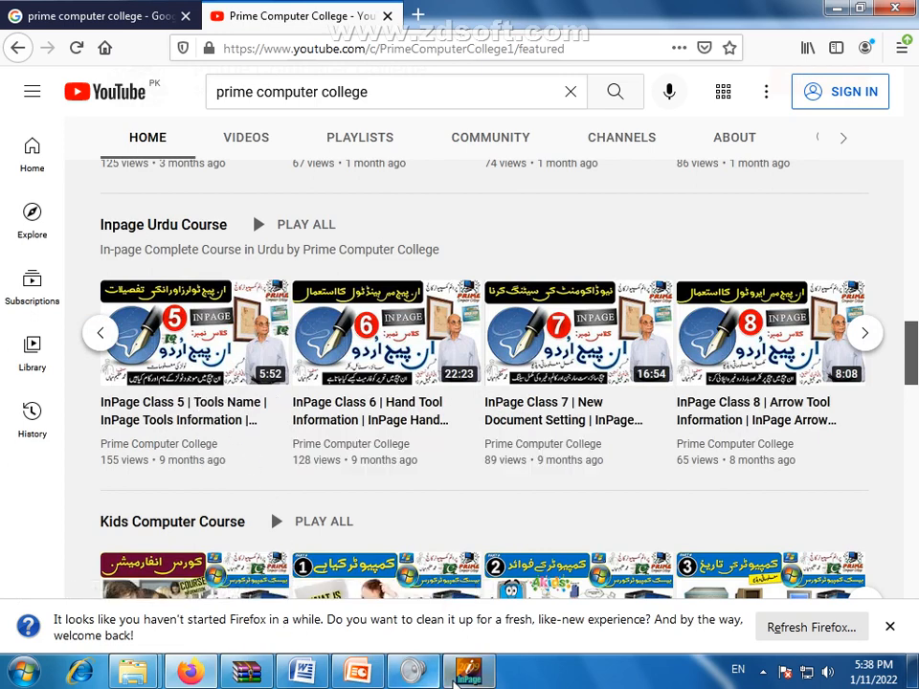
pyautogui.click(466, 667)
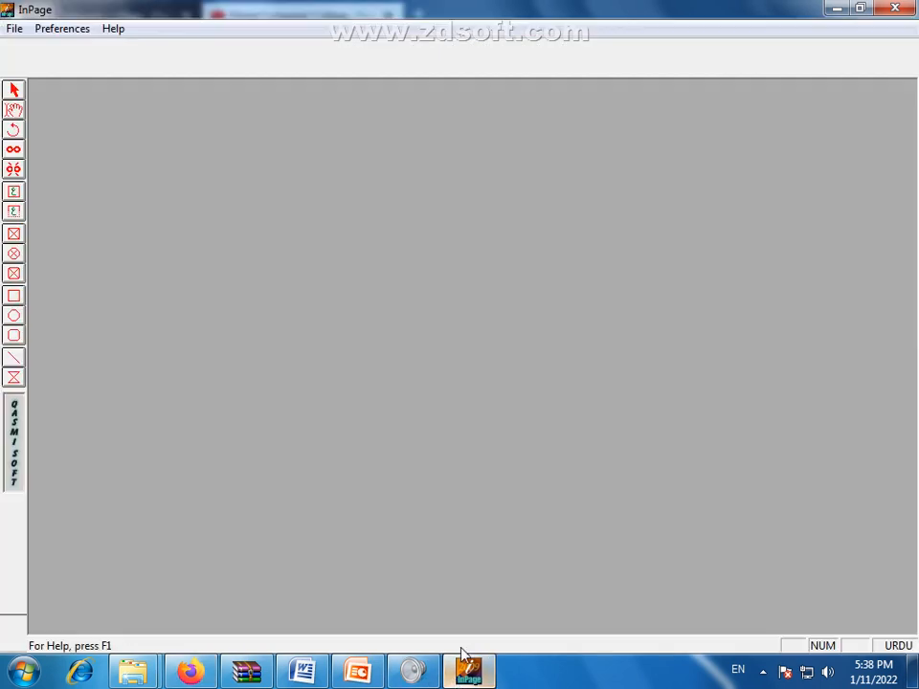
# Create a new blank A4 portrait, Right To Left document with File > New
pyautogui.click(14, 30)
pyautogui.click(63, 51)
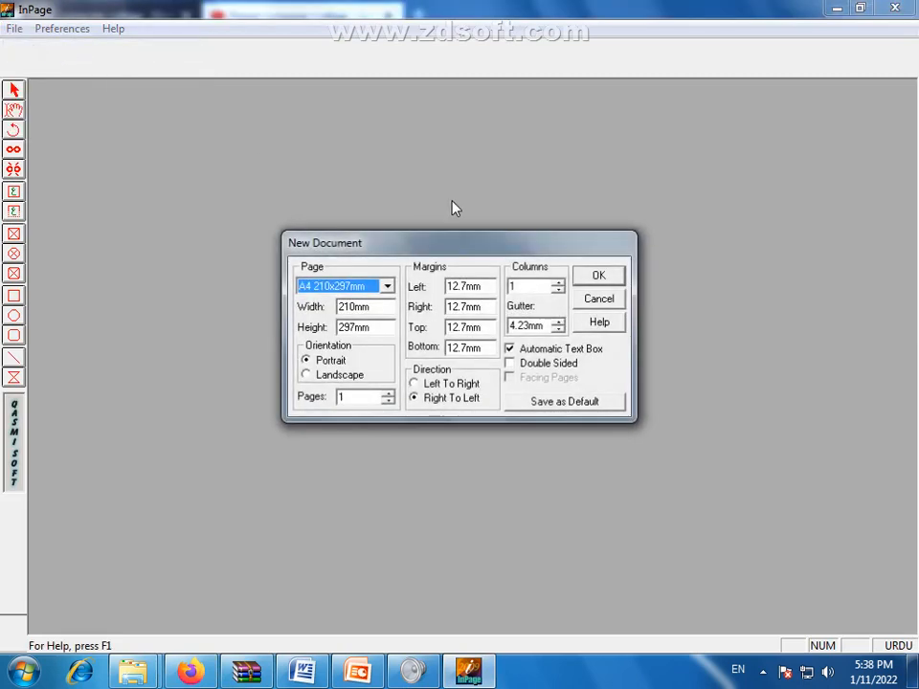
pyautogui.moveTo(526, 255); pyautogui.dragTo(453, 190)
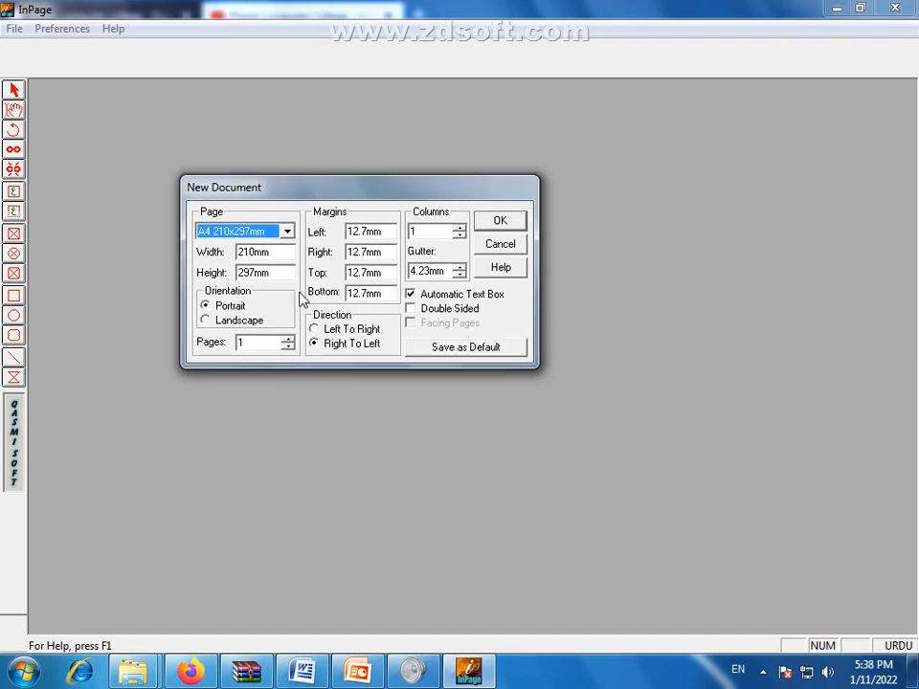
pyautogui.click(504, 222)
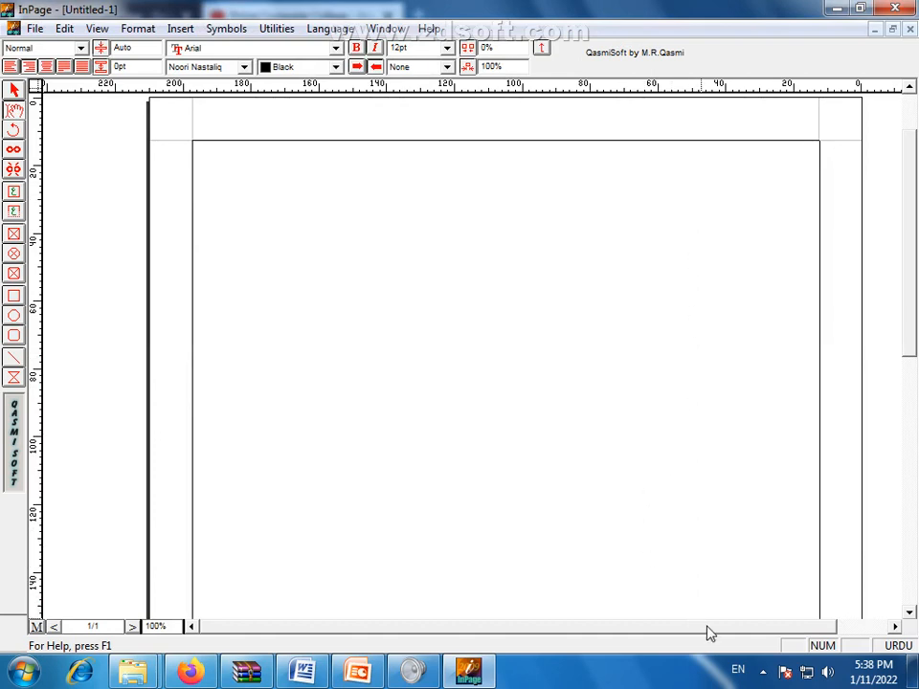
pyautogui.moveTo(708, 627); pyautogui.dragTo(723, 626)
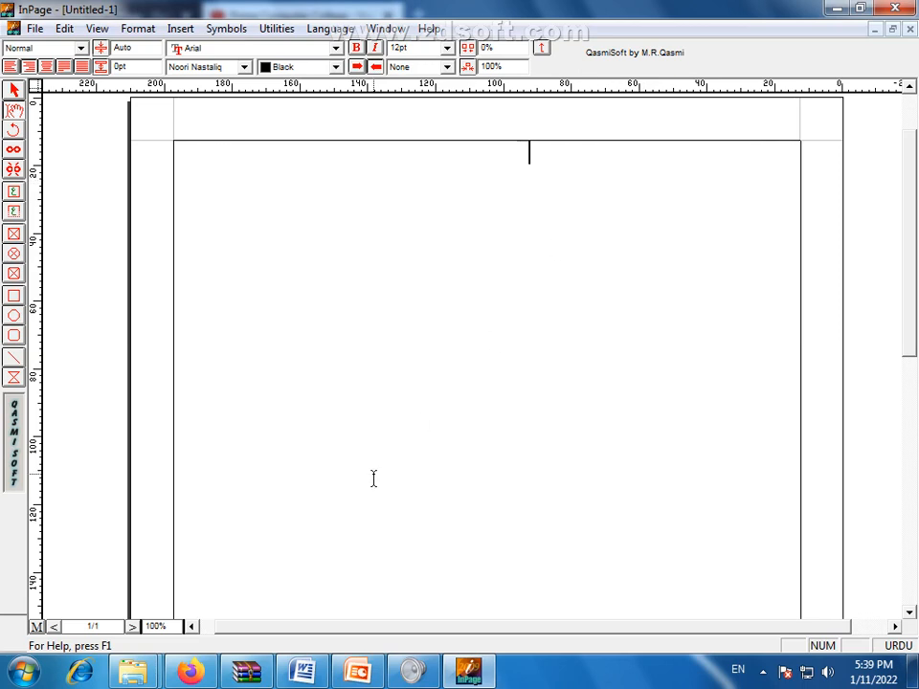
# Place the insertion point at the right end of the page's first line
pyautogui.click(603, 474)
pyautogui.click(793, 160)
pyautogui.moveTo(805, 159); pyautogui.dragTo(861, 166)
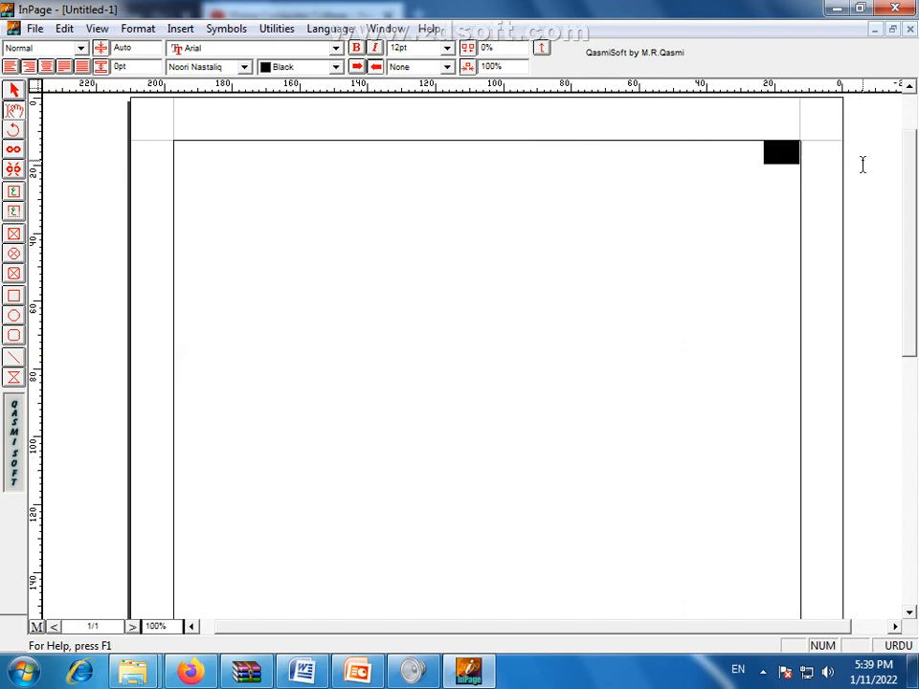
# Clear the stray selections, leaving the cursor at the start of the first line
pyautogui.moveTo(726, 161); pyautogui.dragTo(871, 170)
pyautogui.click(871, 170)
pyautogui.moveTo(642, 149); pyautogui.dragTo(836, 176)
pyautogui.click(814, 178)
pyautogui.moveTo(725, 257); pyautogui.dragTo(861, 207)
pyautogui.click(715, 178)
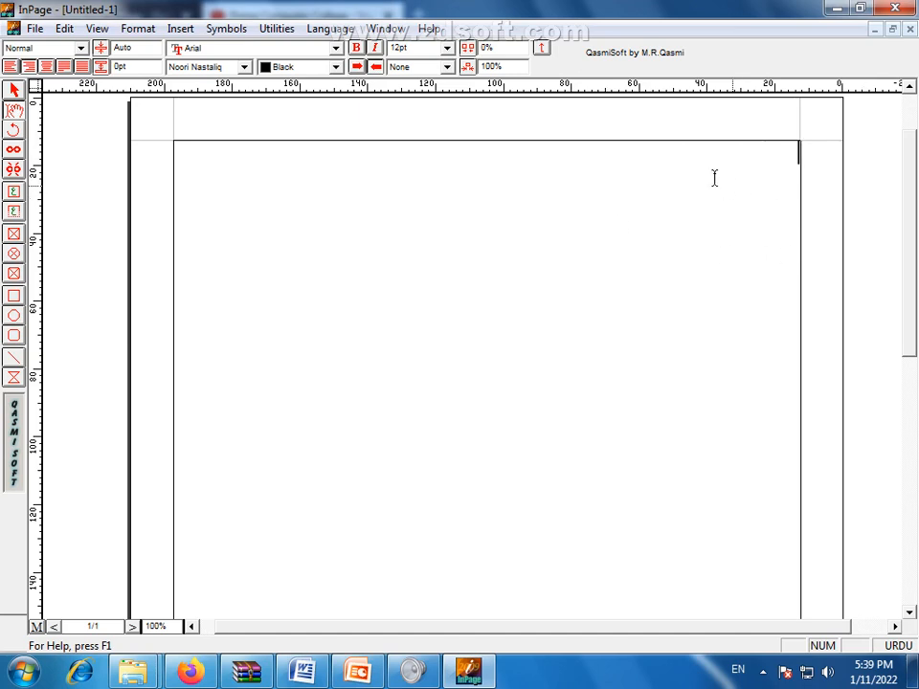
pyautogui.doubleClick(780, 165)
pyautogui.click(781, 179)
# Type 'پاکستان زندہ باد', backspacing to correct the mistyped second word
pyautogui.write('پاکستان زندہ باد')
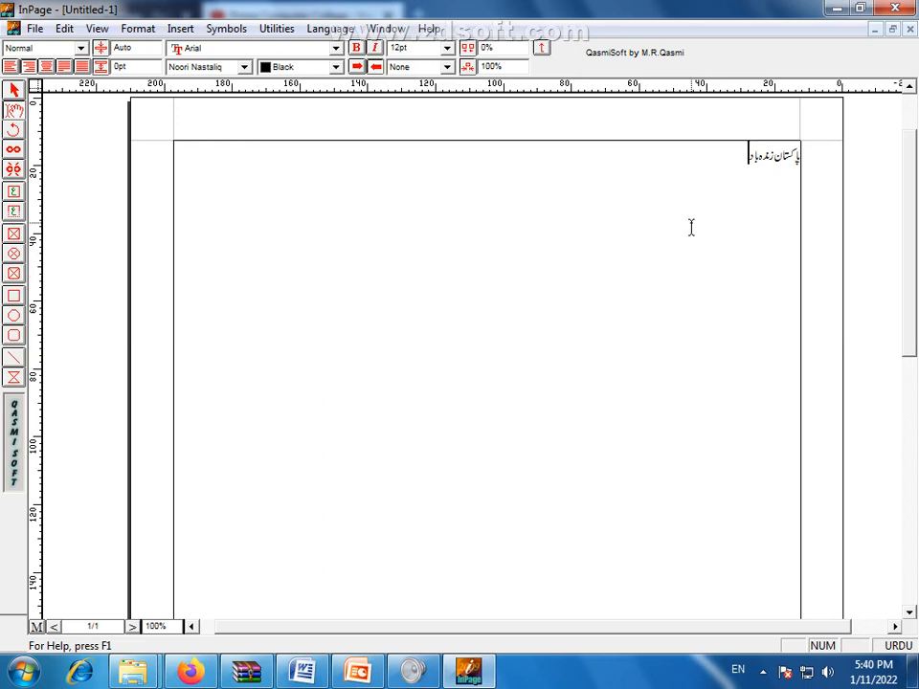
pyautogui.moveTo(742, 156); pyautogui.dragTo(815, 153)
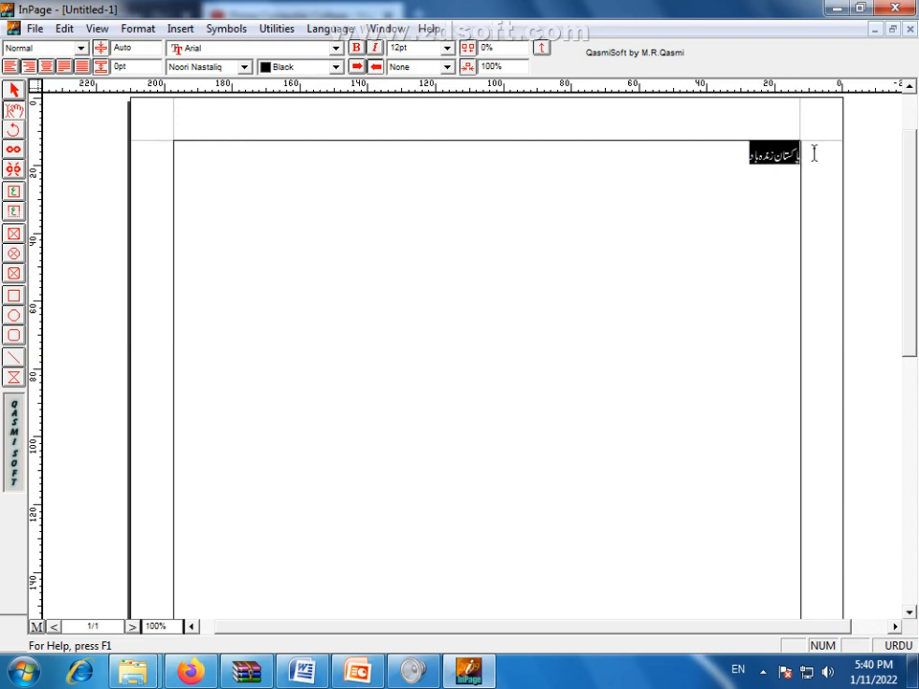
pyautogui.click(745, 176)
pyautogui.click(751, 179)
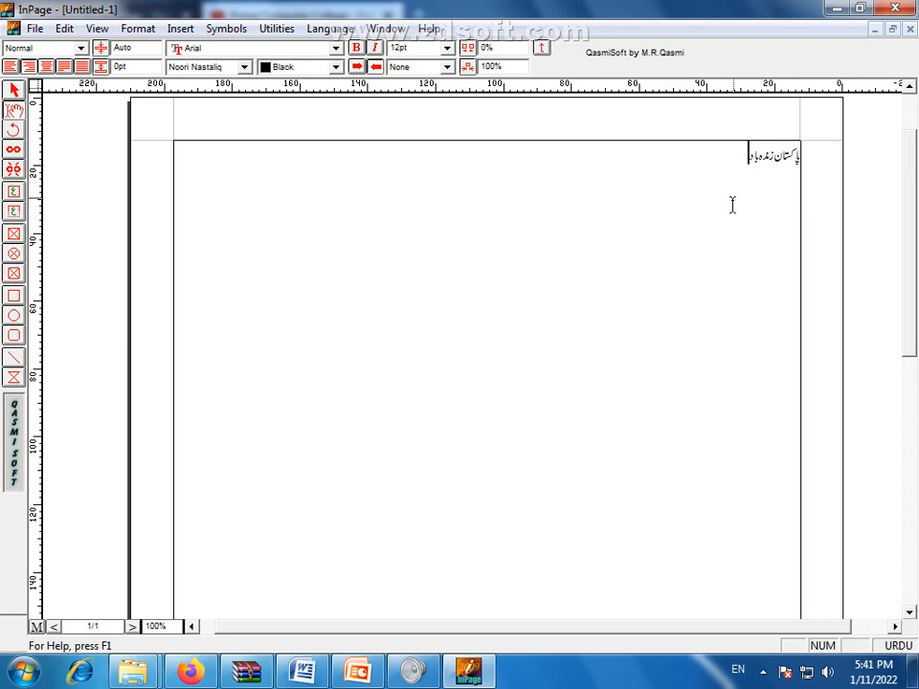
pyautogui.moveTo(734, 156); pyautogui.dragTo(810, 154)
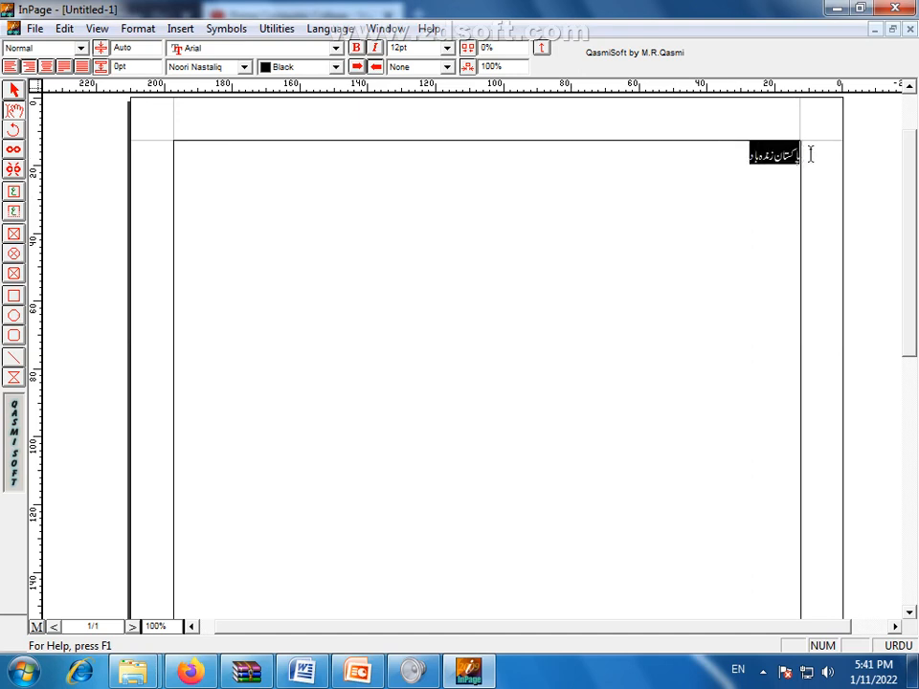
pyautogui.click(767, 185)
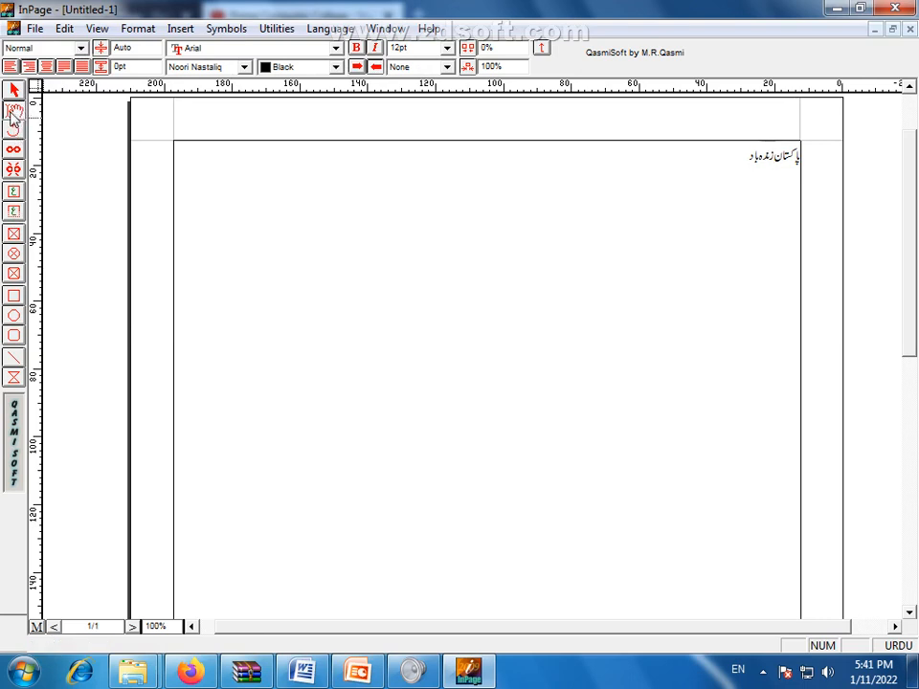
# Bring up the ZD Soft recorder controls and briefly view the saved recordings list
pyautogui.click(761, 674)
pyautogui.click(789, 580)
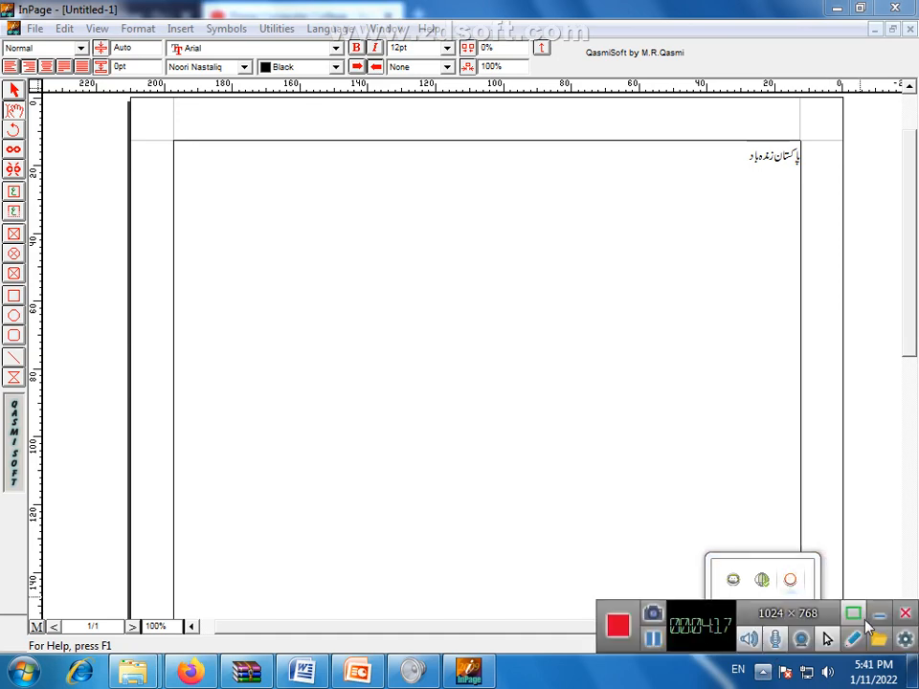
pyautogui.click(879, 638)
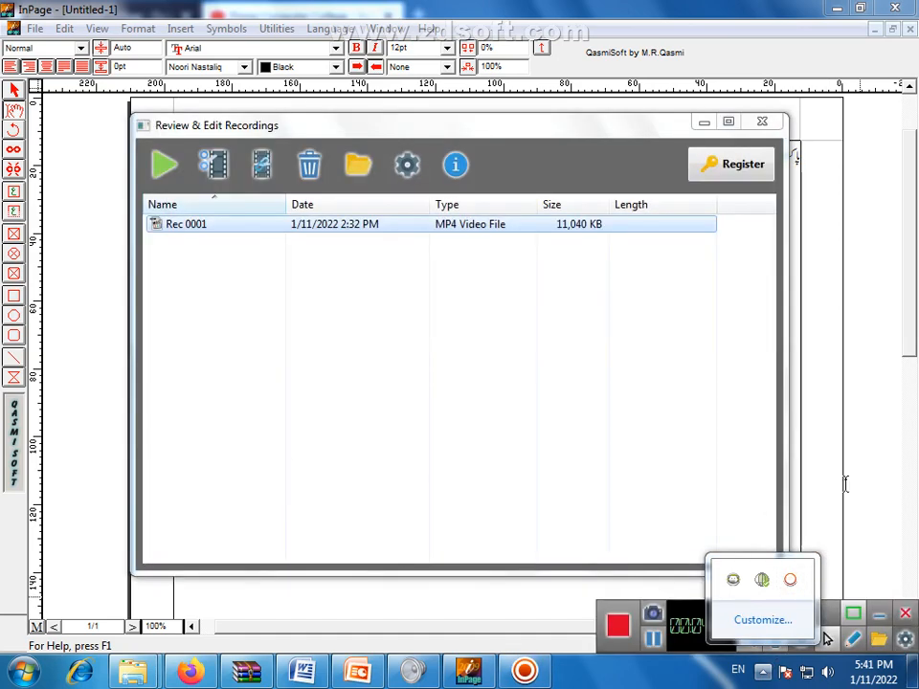
pyautogui.click(762, 123)
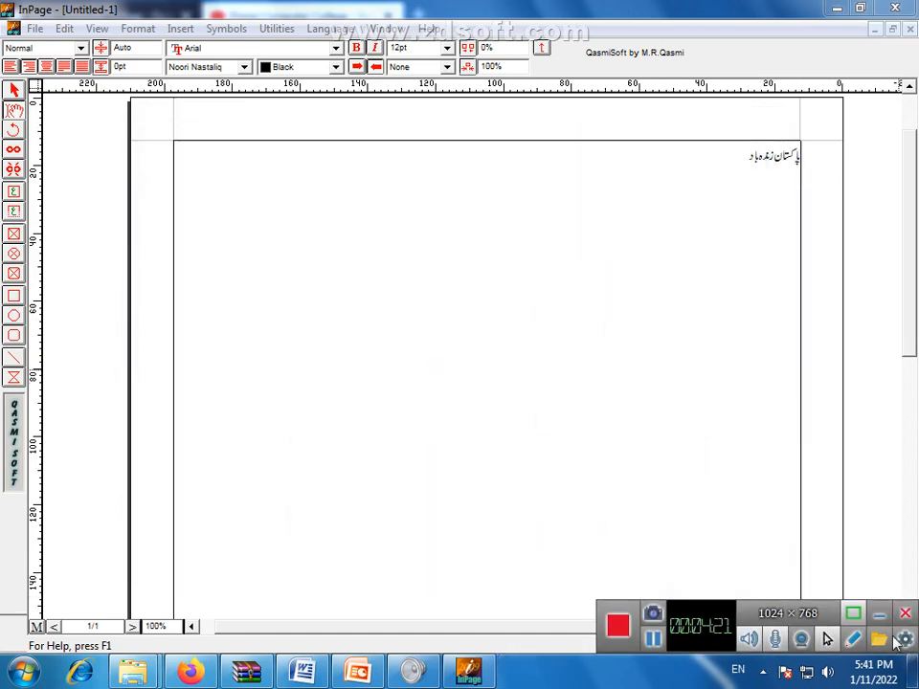
# Enable Highlight Mouse Cursor under the recorder's Mouse Cursor Effects and hide its control bar
pyautogui.click(906, 643)
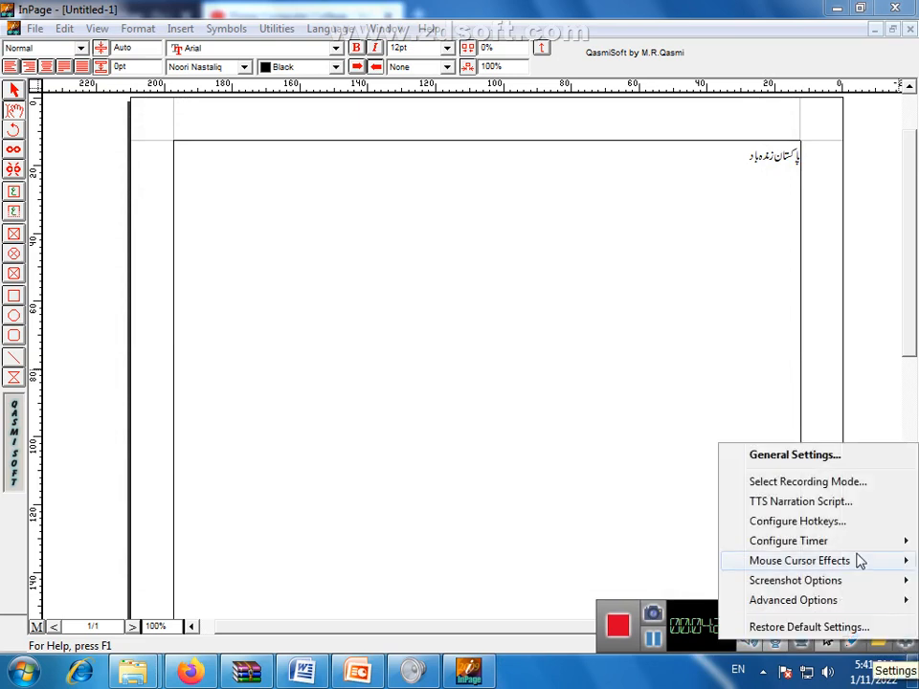
pyautogui.moveTo(831, 562)
pyautogui.click(630, 585)
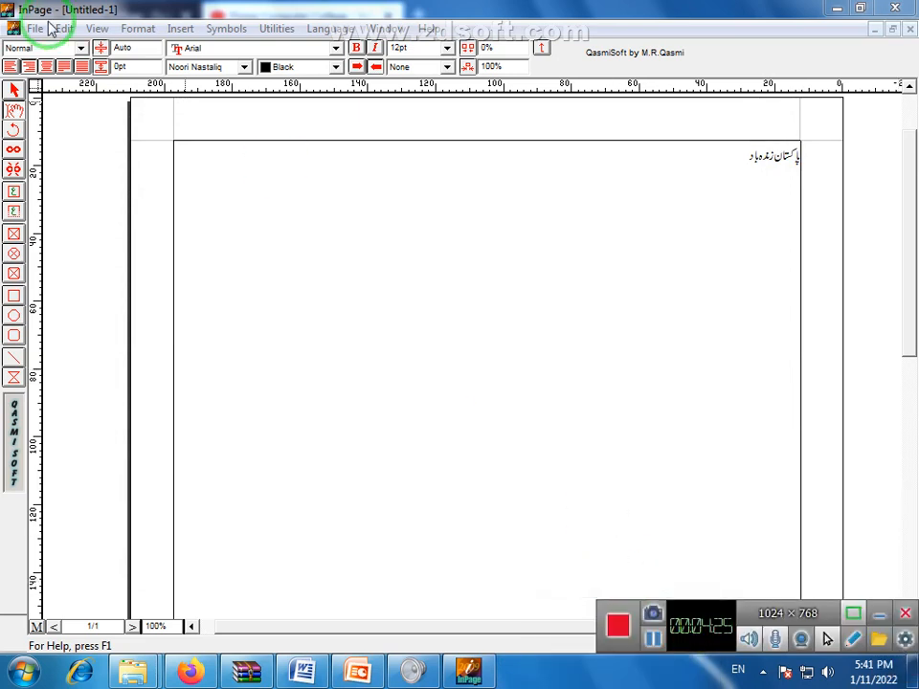
pyautogui.click(876, 613)
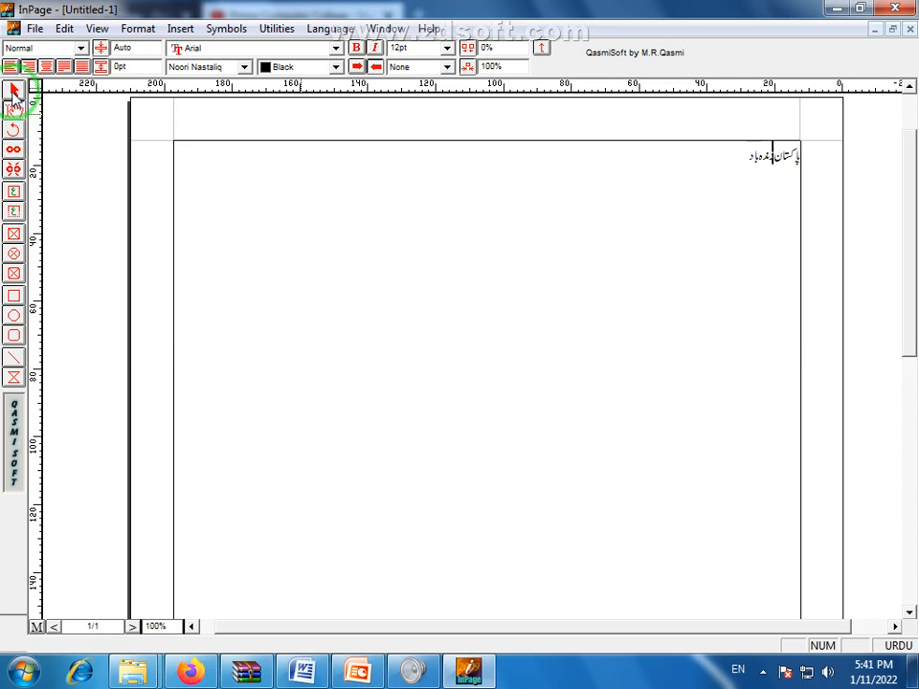
pyautogui.click(14, 90)
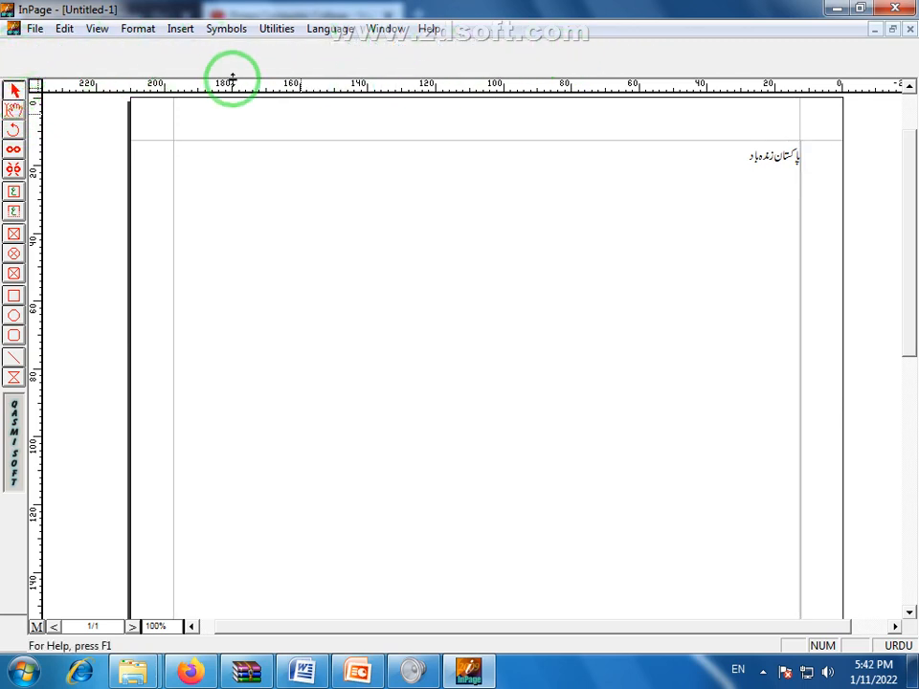
pyautogui.click(294, 165)
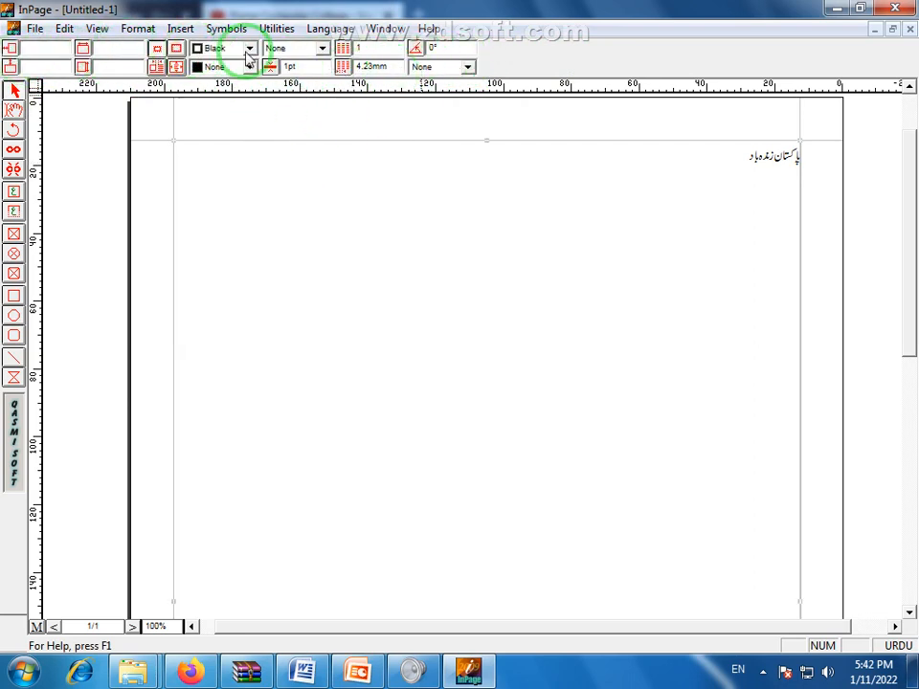
pyautogui.click(14, 107)
pyautogui.click(230, 178)
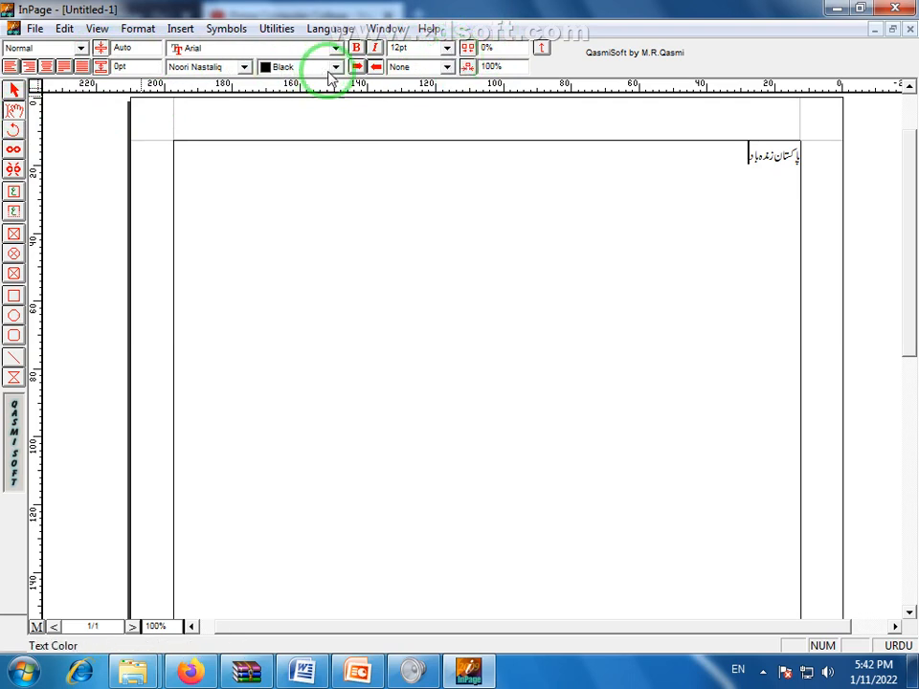
# Highlight the entire 12pt Noori Nastaliq line 'پاکستان زندہ باد' with the Text tool
pyautogui.click(746, 153)
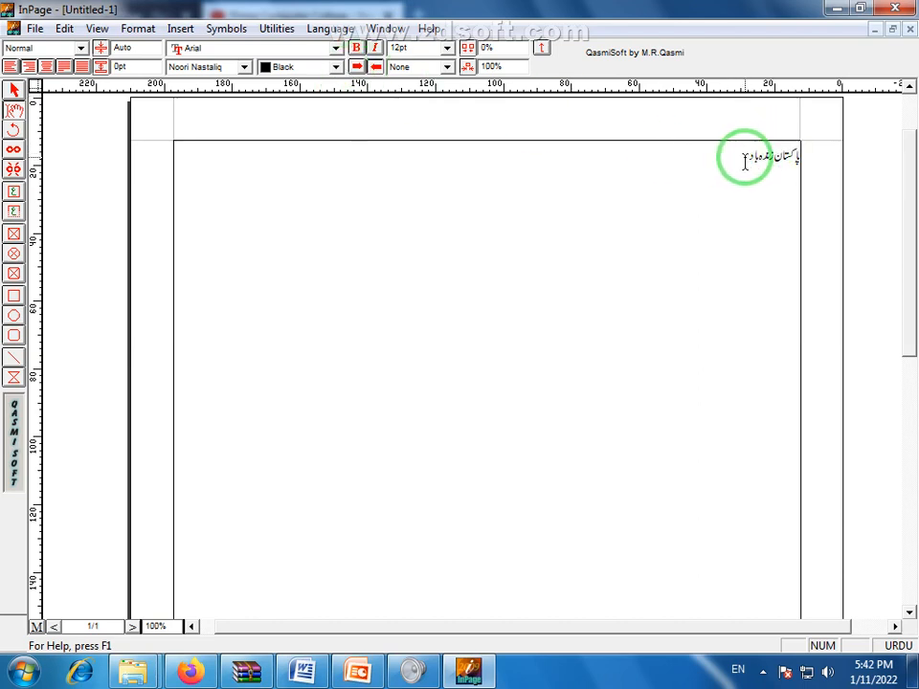
pyautogui.moveTo(745, 163); pyautogui.dragTo(821, 166)
pyautogui.click(782, 166)
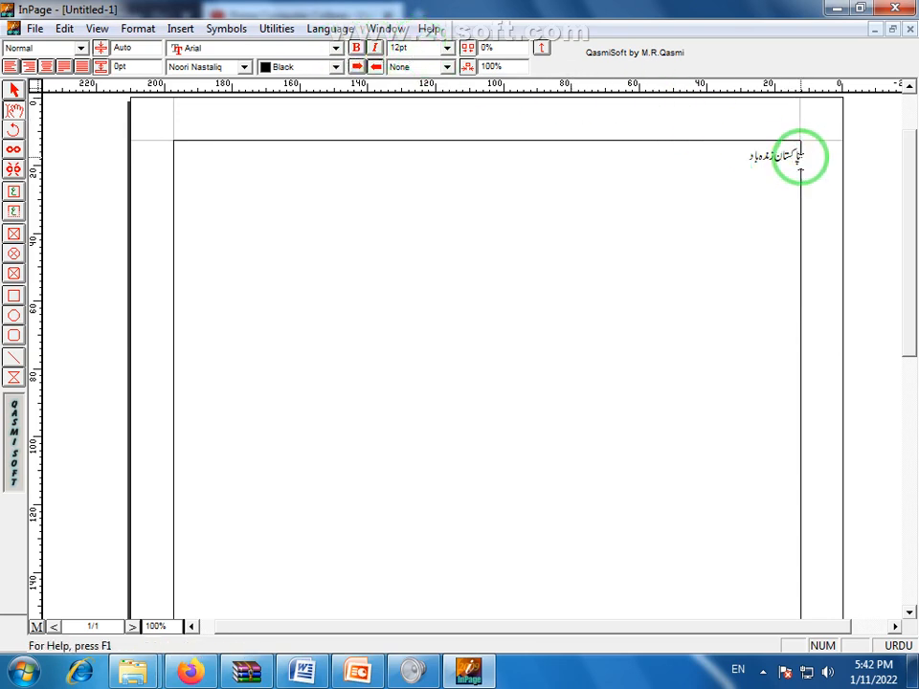
pyautogui.moveTo(739, 158); pyautogui.dragTo(792, 158)
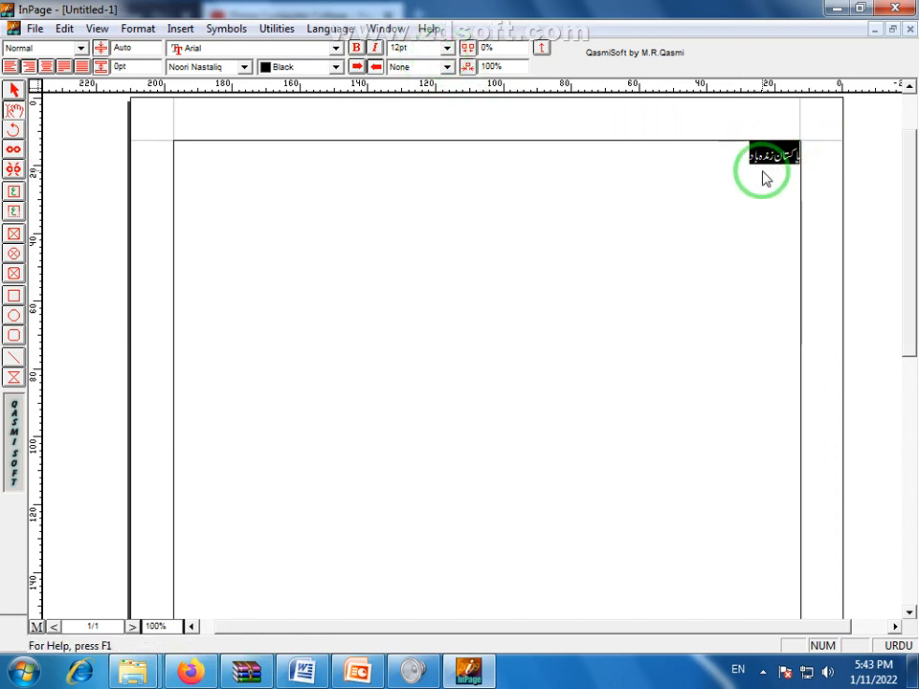
# Set the Urdu line to 72pt from the size list and preview it
pyautogui.click(446, 48)
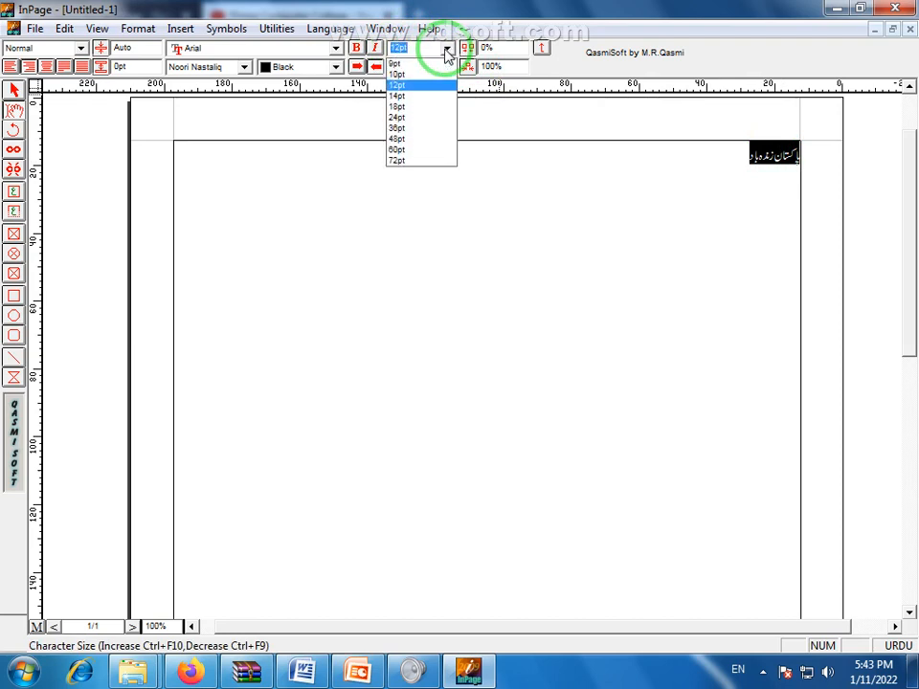
pyautogui.click(399, 160)
pyautogui.click(765, 322)
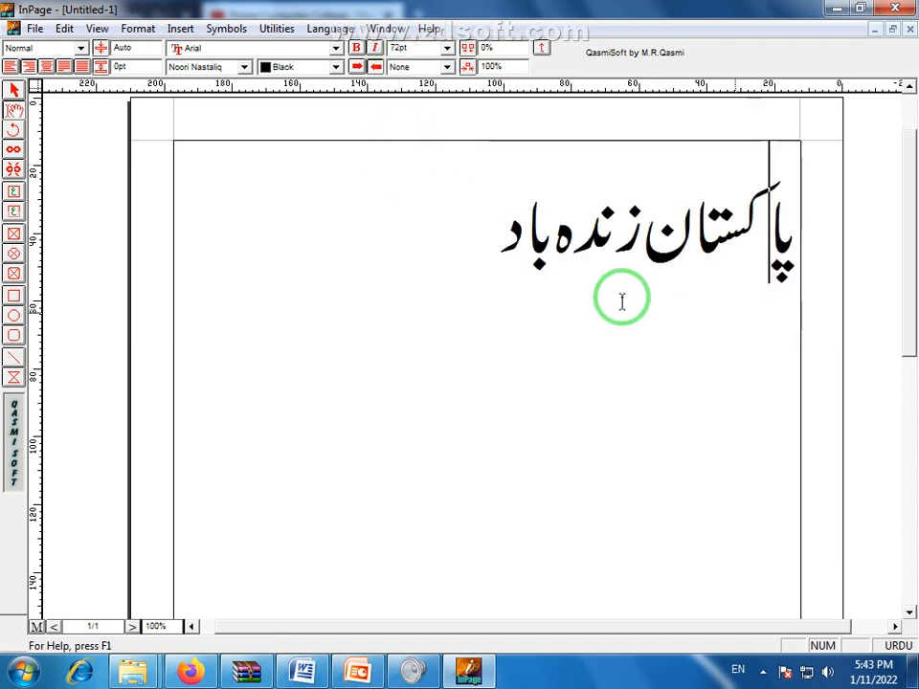
pyautogui.moveTo(473, 257); pyautogui.dragTo(791, 263)
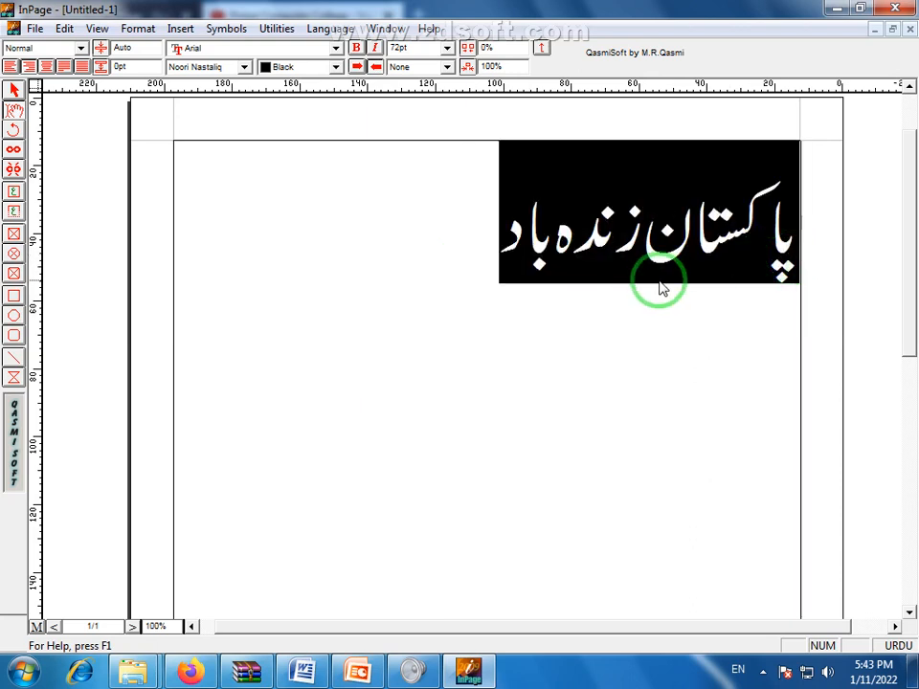
pyautogui.click(644, 240)
pyautogui.moveTo(502, 212); pyautogui.dragTo(815, 227)
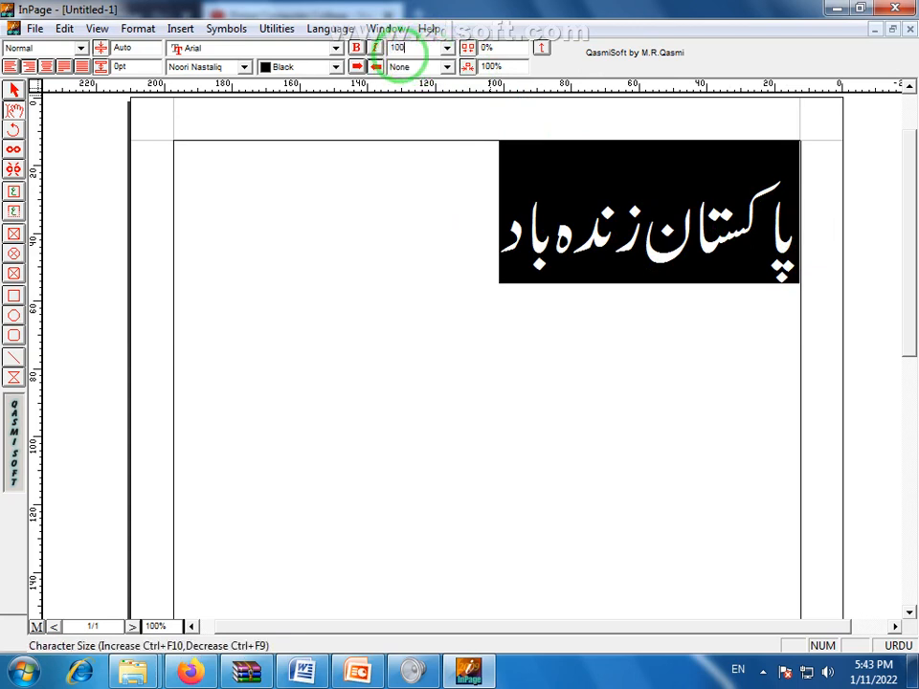
# Try 100pt by entering it in the character size box
pyautogui.click(398, 48)
pyautogui.write('100')
pyautogui.press('Return')
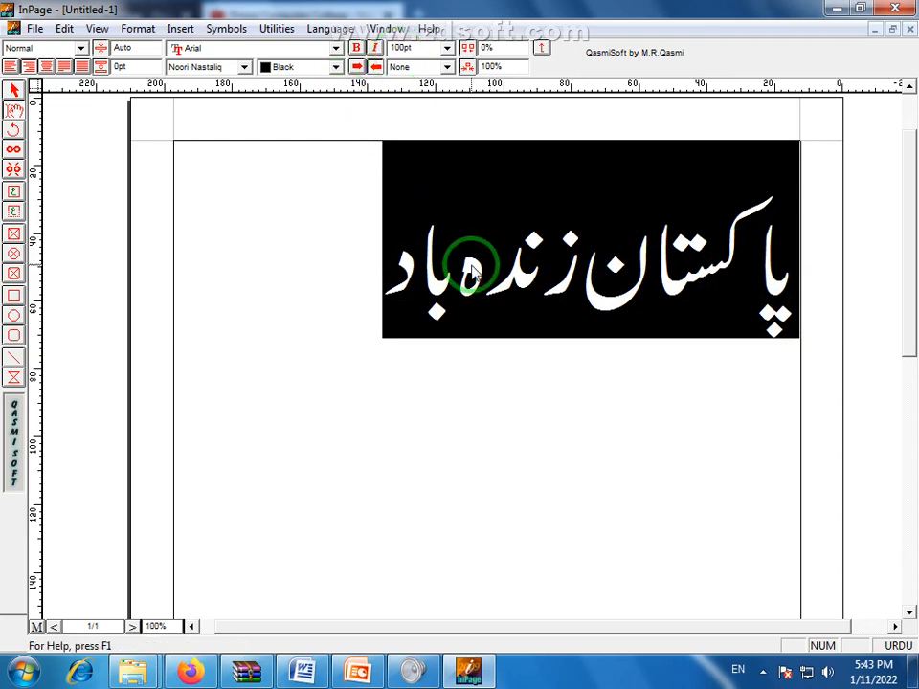
pyautogui.click(543, 303)
pyautogui.moveTo(355, 269); pyautogui.dragTo(878, 232)
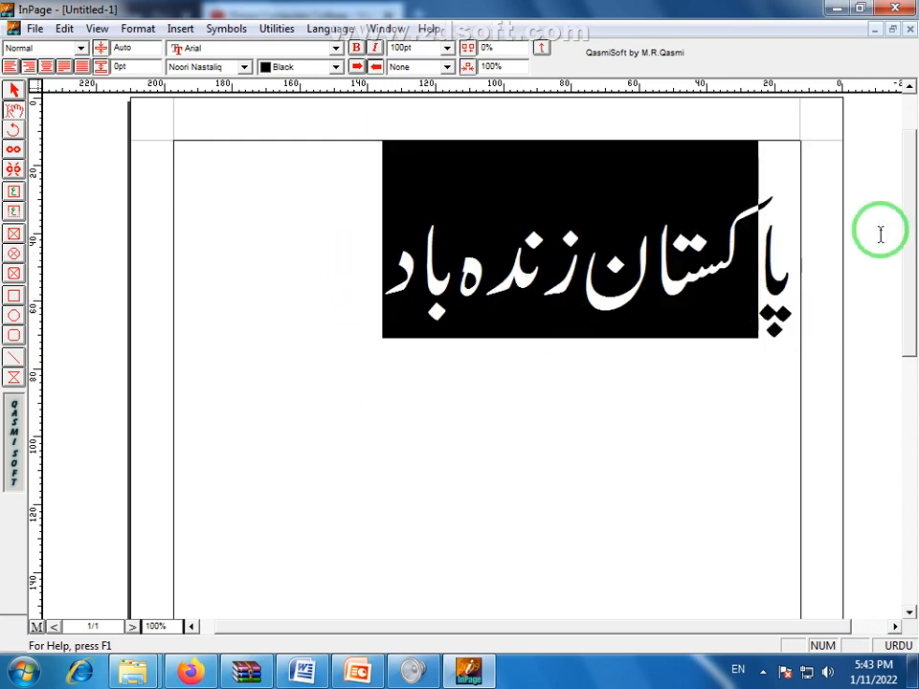
# Settle on 60pt for the Urdu line from the size list
pyautogui.click(446, 48)
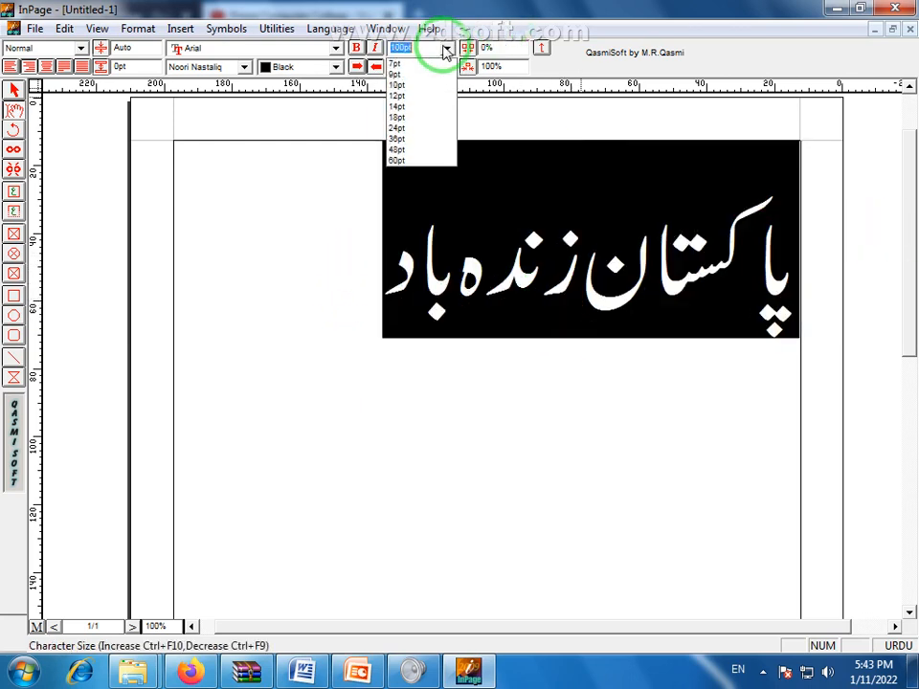
pyautogui.click(402, 160)
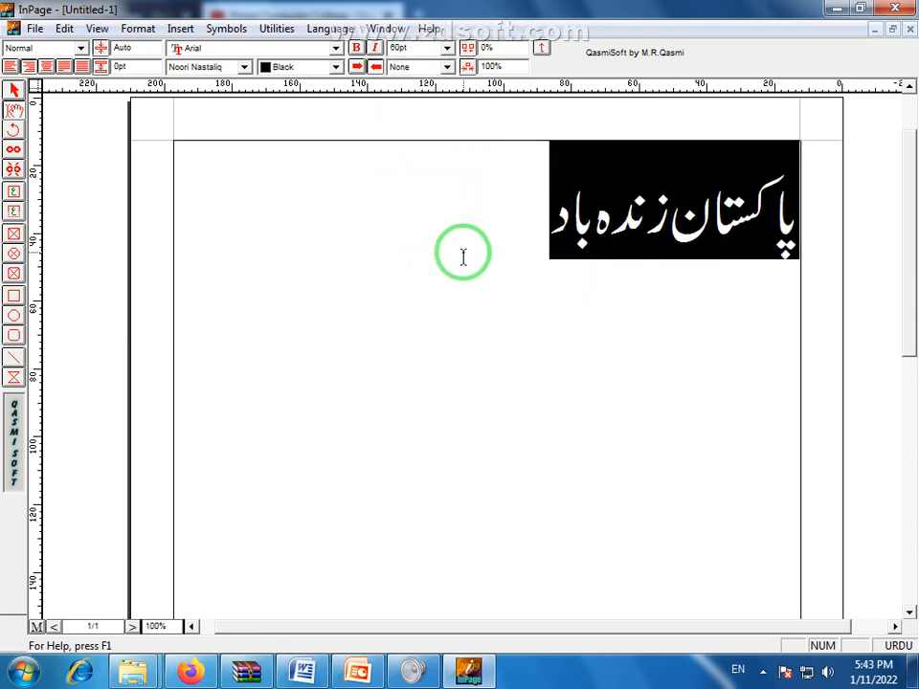
pyautogui.click(668, 300)
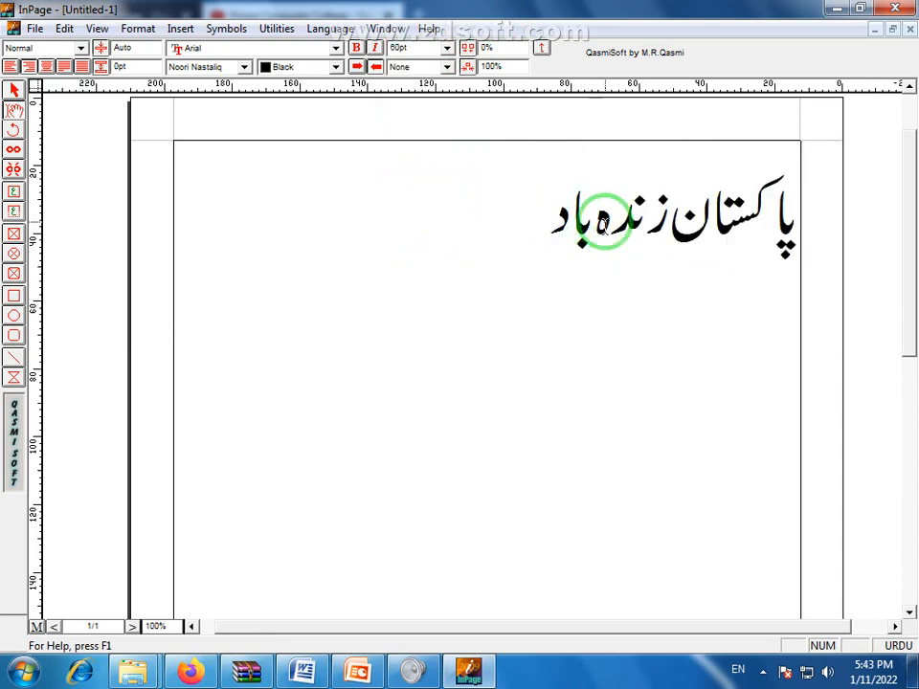
pyautogui.moveTo(546, 214); pyautogui.dragTo(735, 168)
pyautogui.click(418, 50)
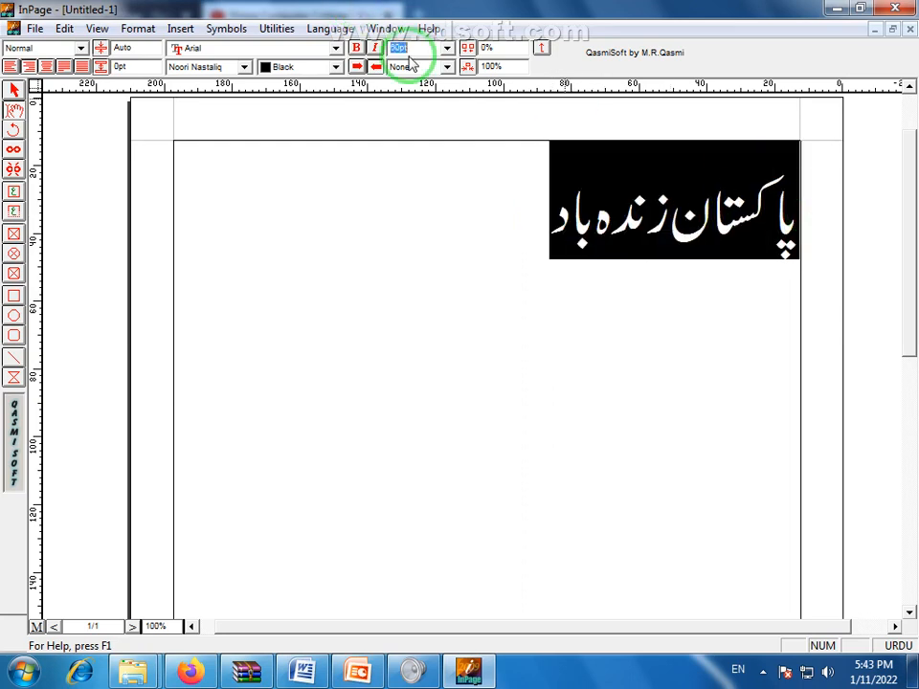
pyautogui.click(613, 209)
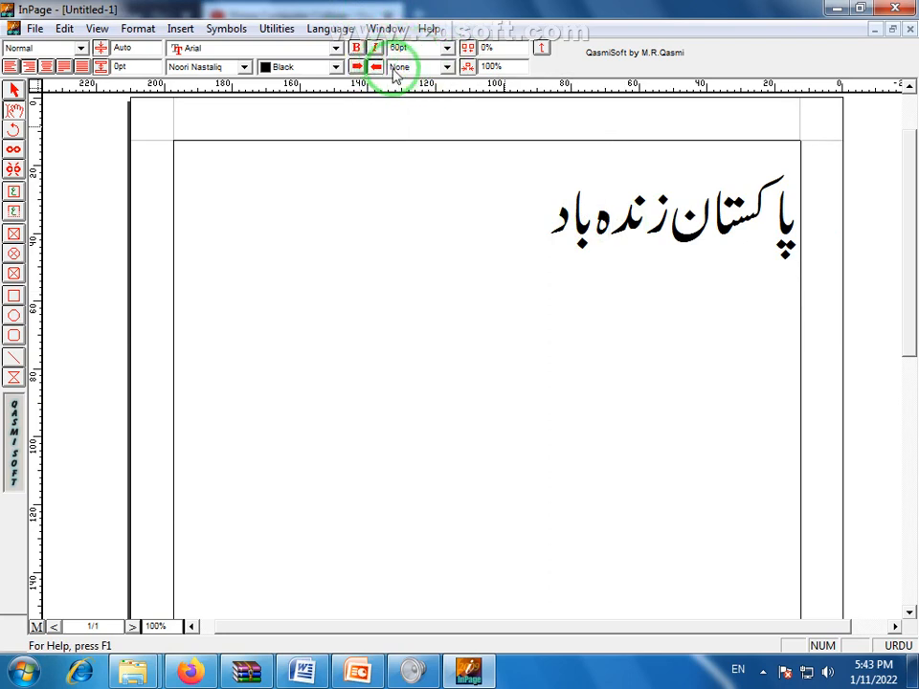
# Give the Urdu line a Single underline
pyautogui.moveTo(544, 209); pyautogui.dragTo(807, 242)
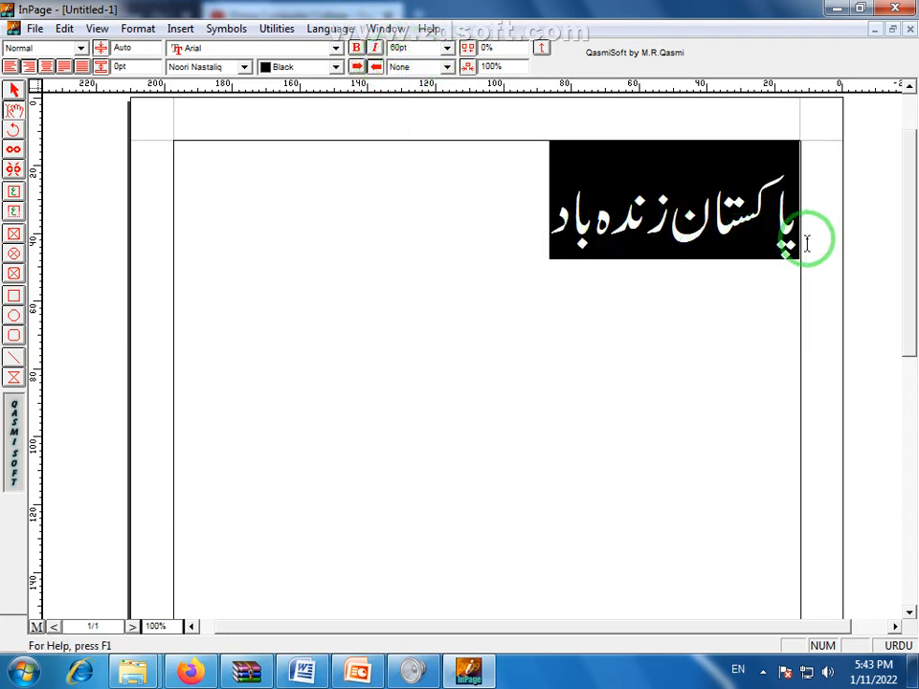
pyautogui.click(447, 67)
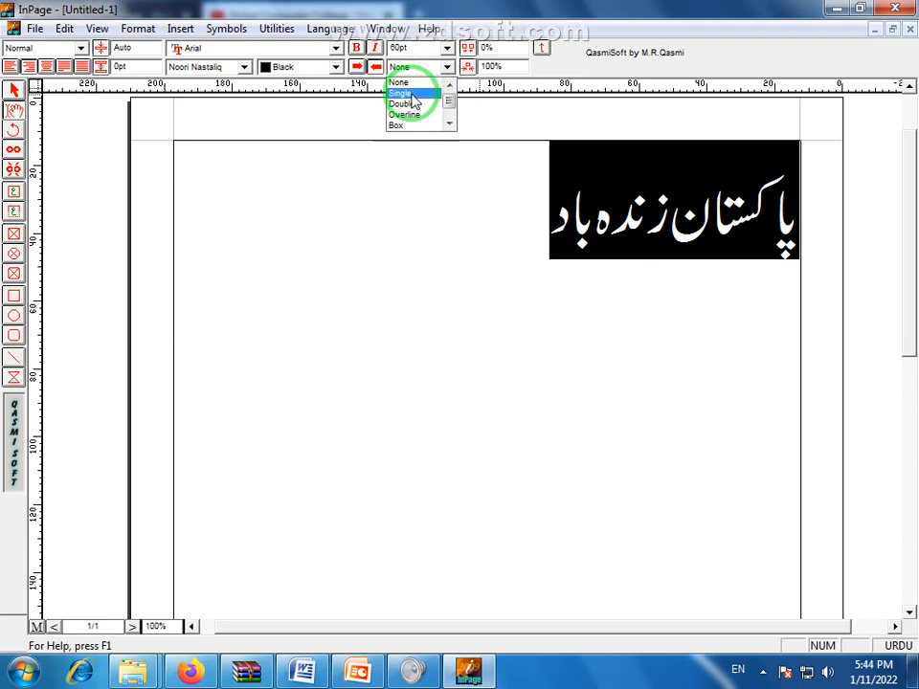
pyautogui.click(409, 94)
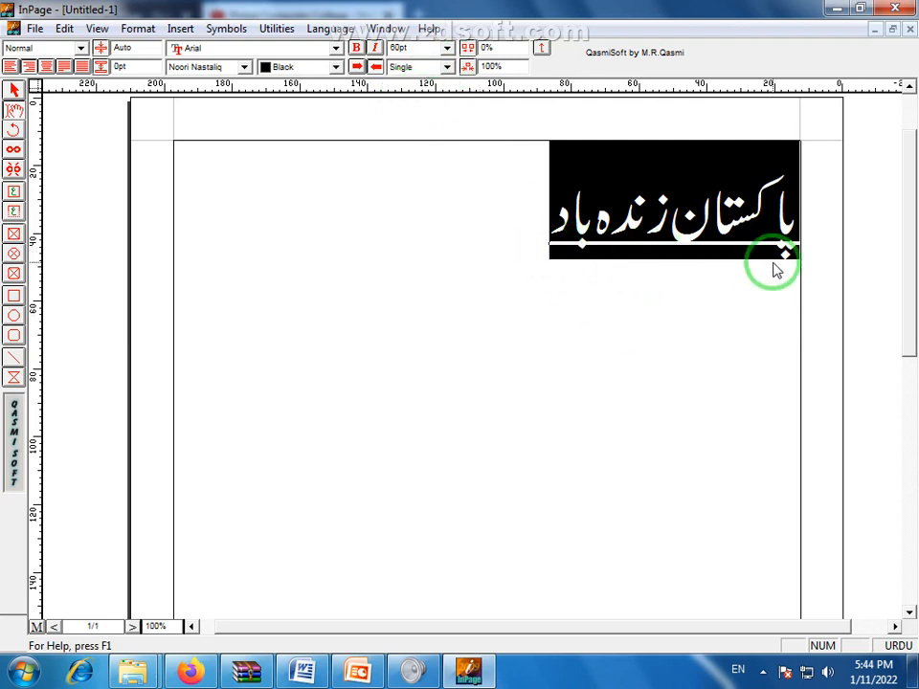
pyautogui.click(732, 300)
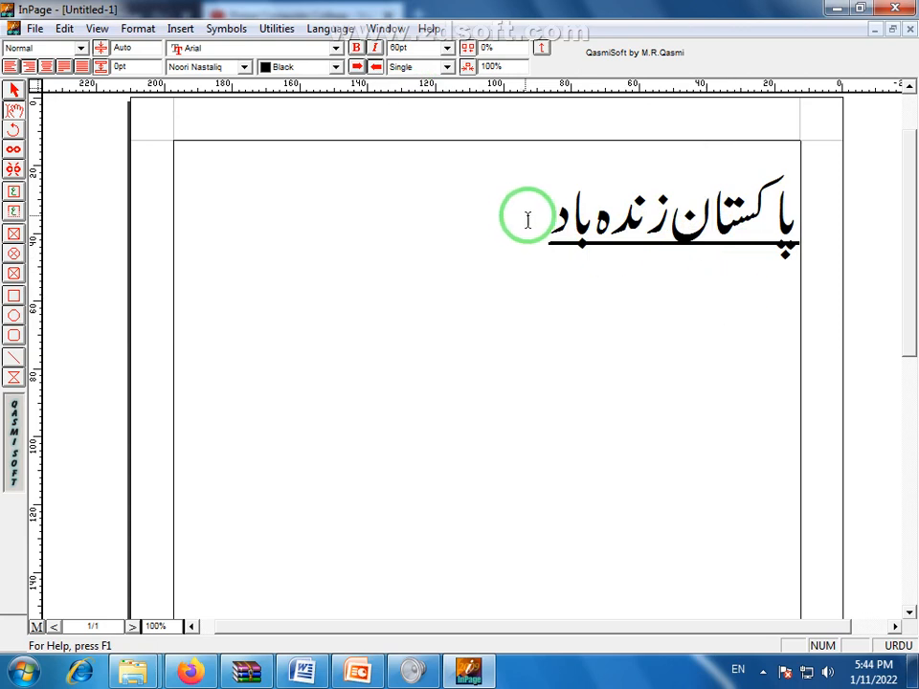
pyautogui.moveTo(528, 220); pyautogui.dragTo(823, 244)
pyautogui.click(445, 67)
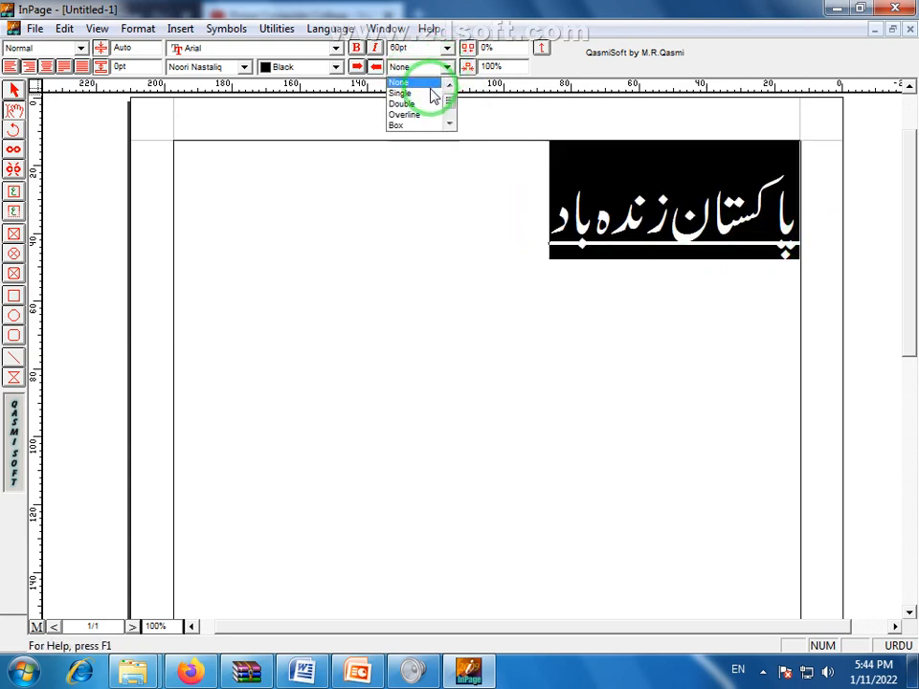
pyautogui.click(427, 95)
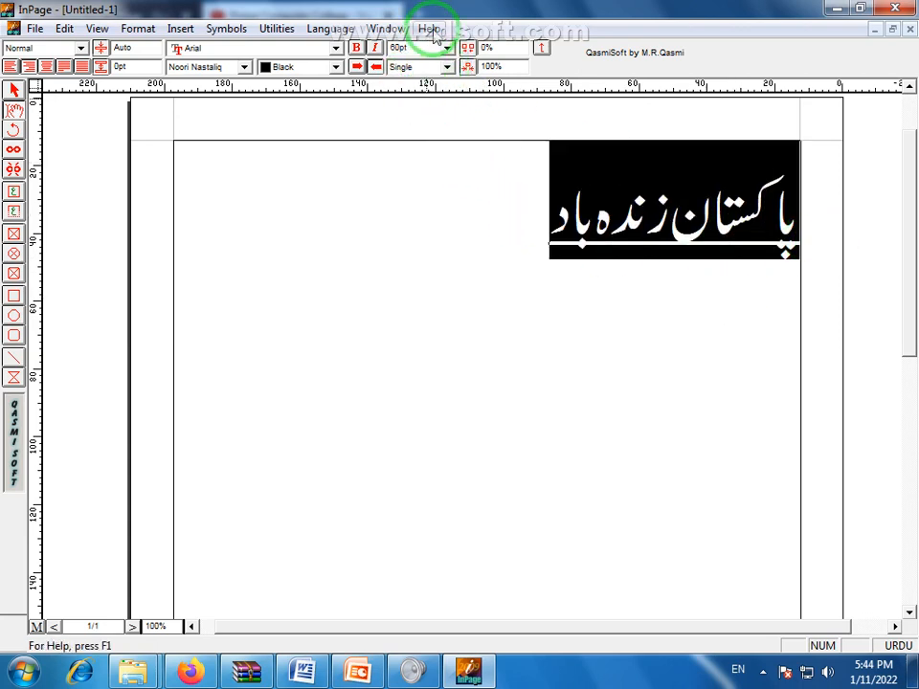
# Centre the line on the page and enlarge it to 72pt
pyautogui.click(46, 67)
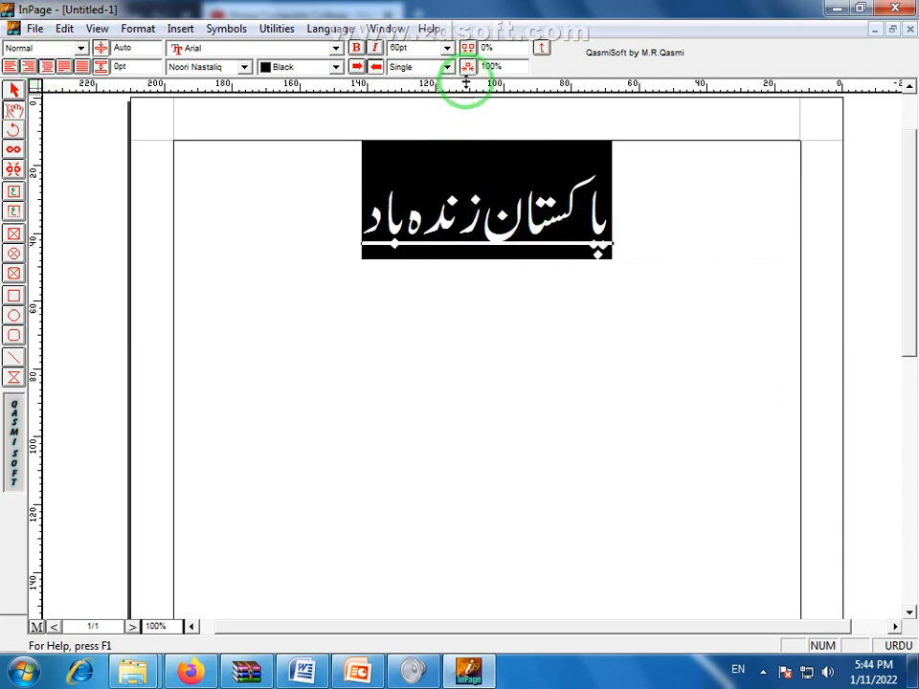
pyautogui.click(446, 67)
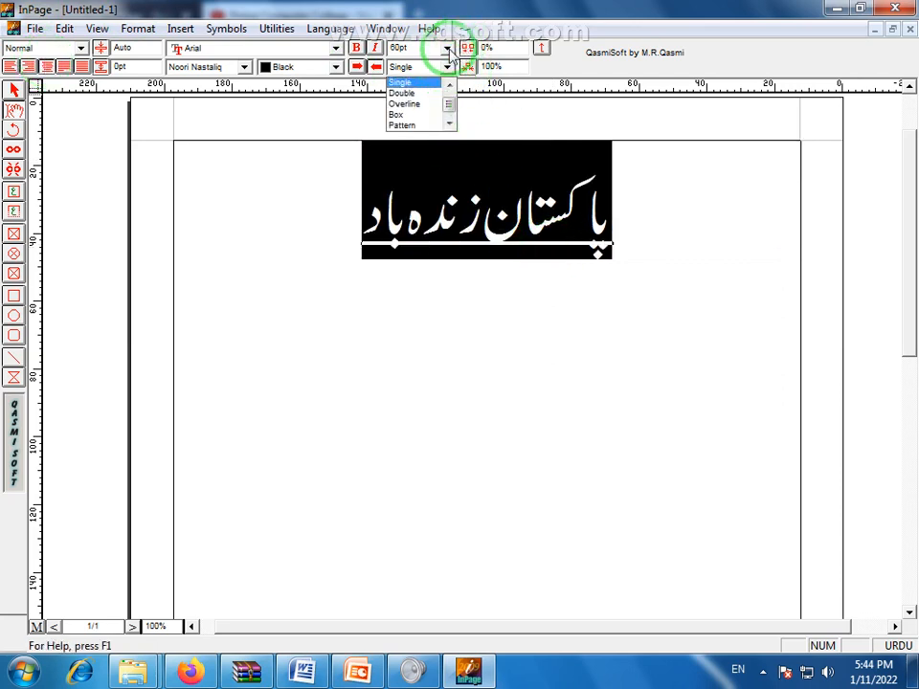
pyautogui.click(446, 47)
pyautogui.click(447, 48)
pyautogui.click(417, 160)
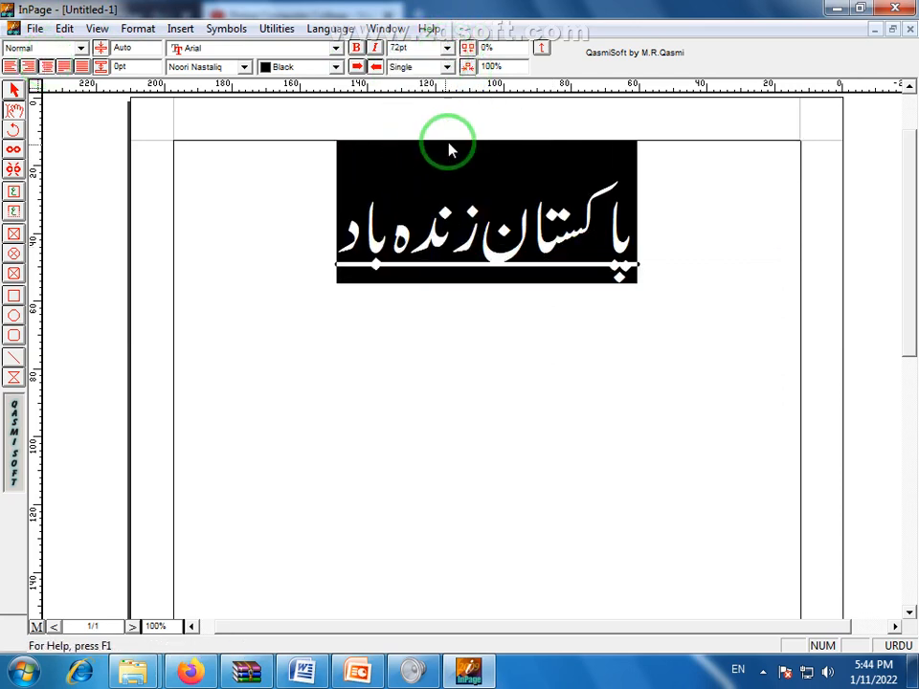
# Try double underline, overline, box and grey pattern effects on the Urdu line
pyautogui.click(446, 67)
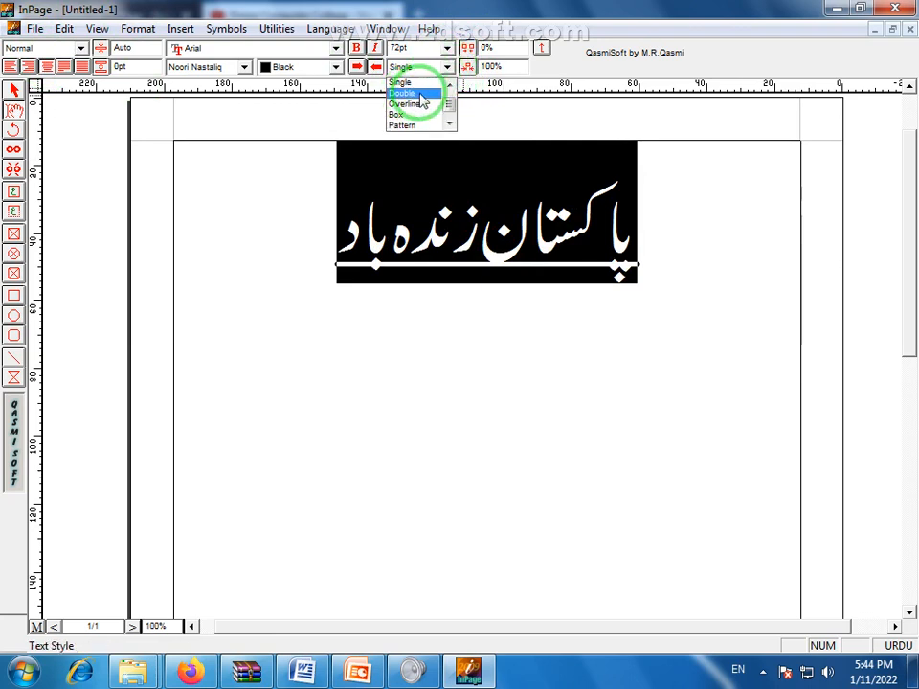
pyautogui.click(421, 93)
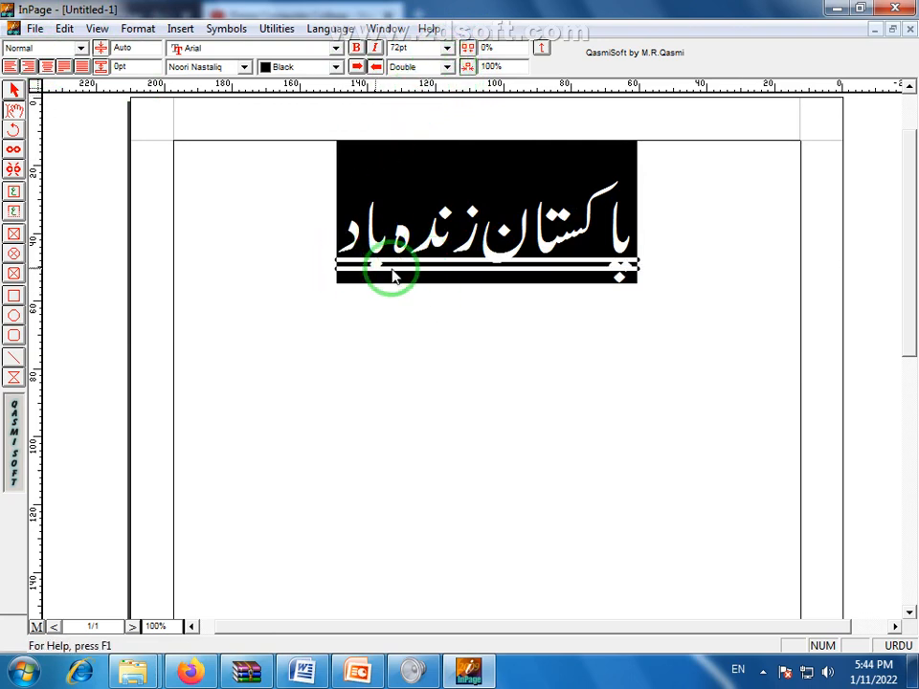
pyautogui.click(446, 67)
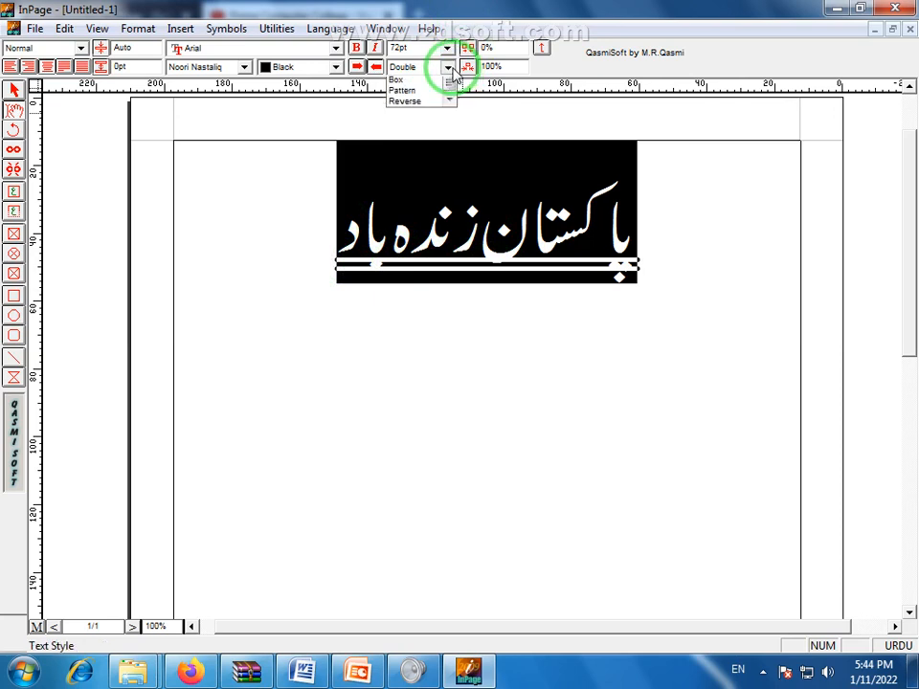
pyautogui.click(424, 94)
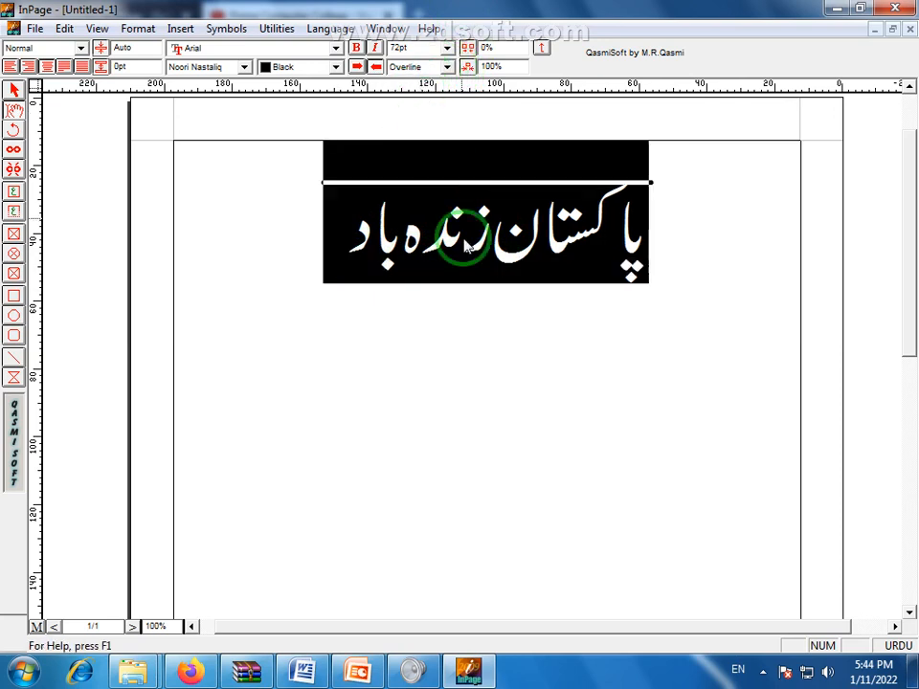
pyautogui.click(446, 67)
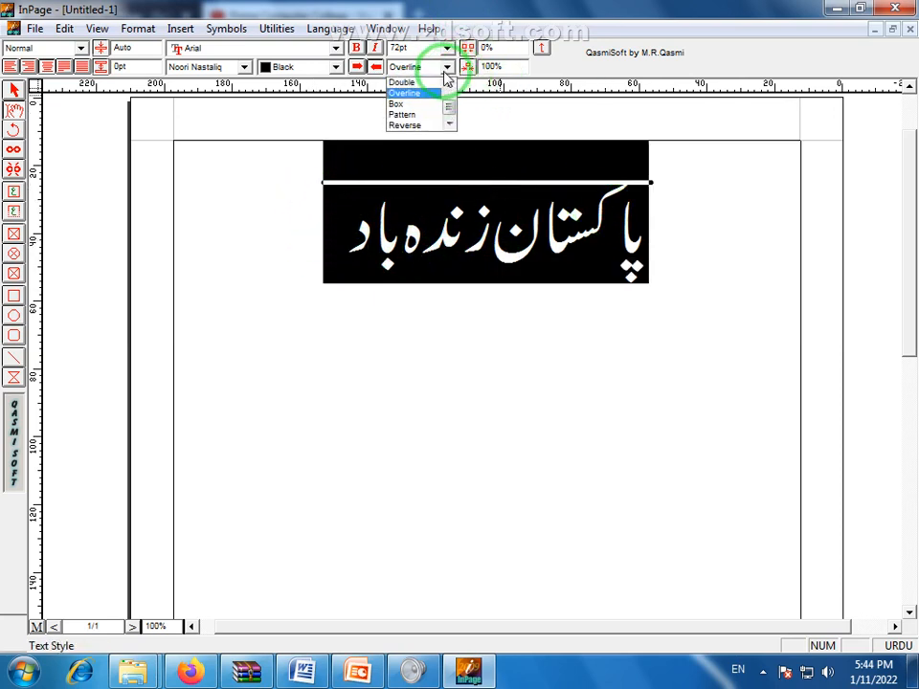
pyautogui.click(410, 103)
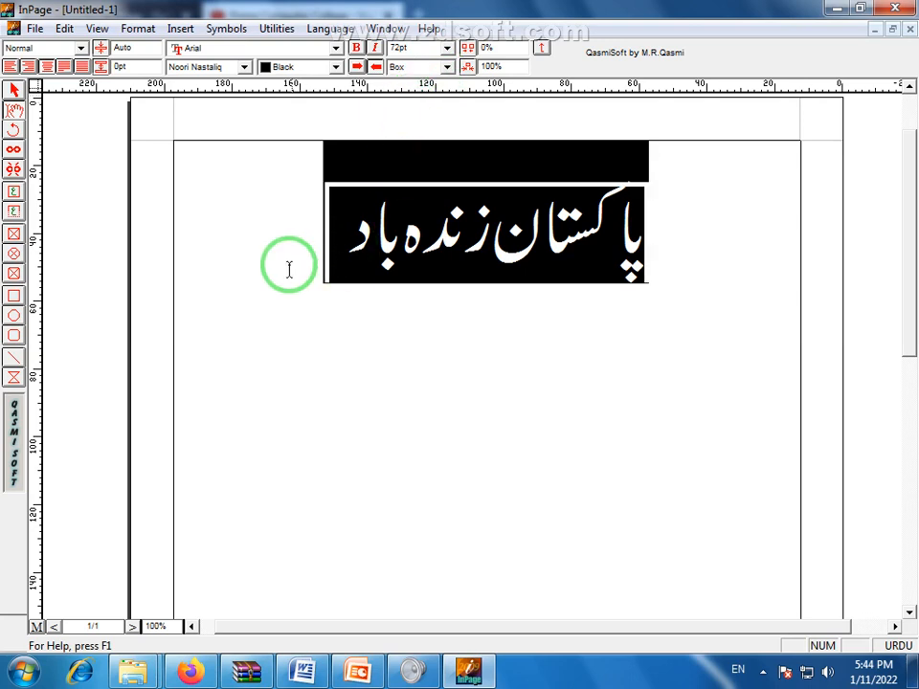
pyautogui.click(446, 67)
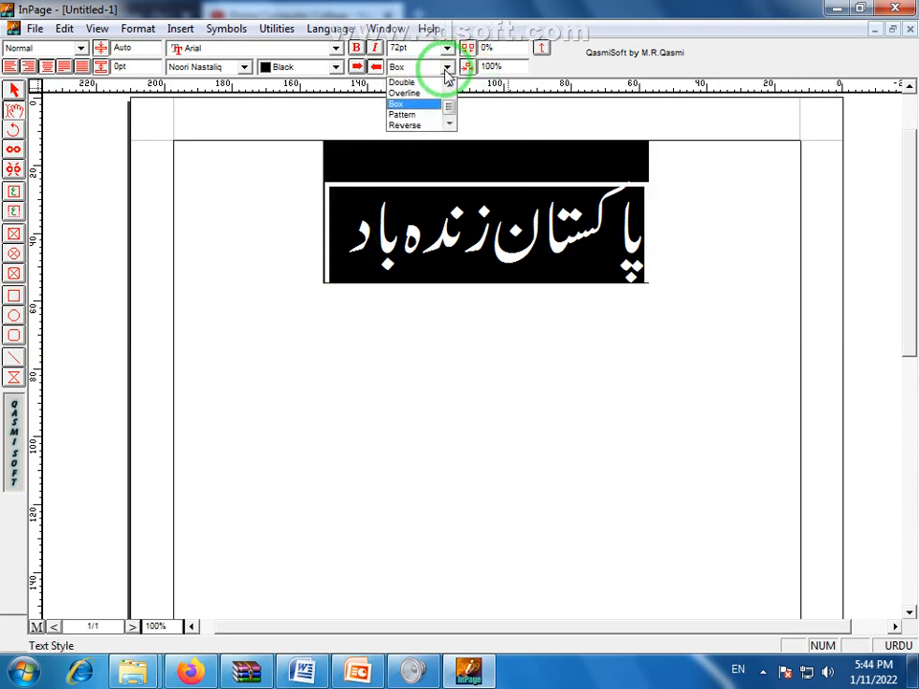
pyautogui.click(409, 116)
pyautogui.click(487, 373)
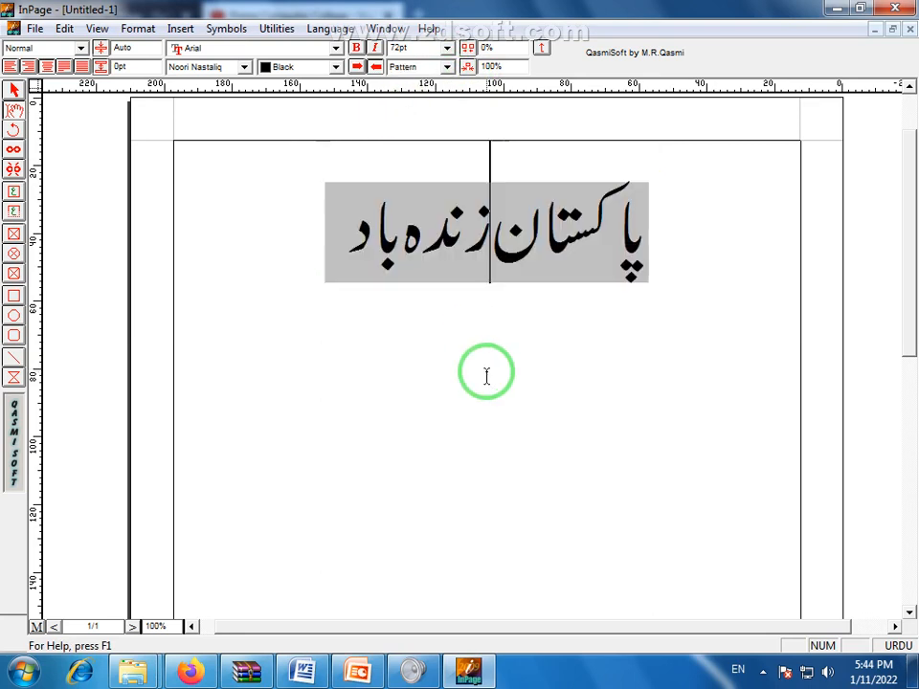
# Reselect the line and apply the Reverse white-on-black effect
pyautogui.moveTo(353, 251); pyautogui.dragTo(733, 240)
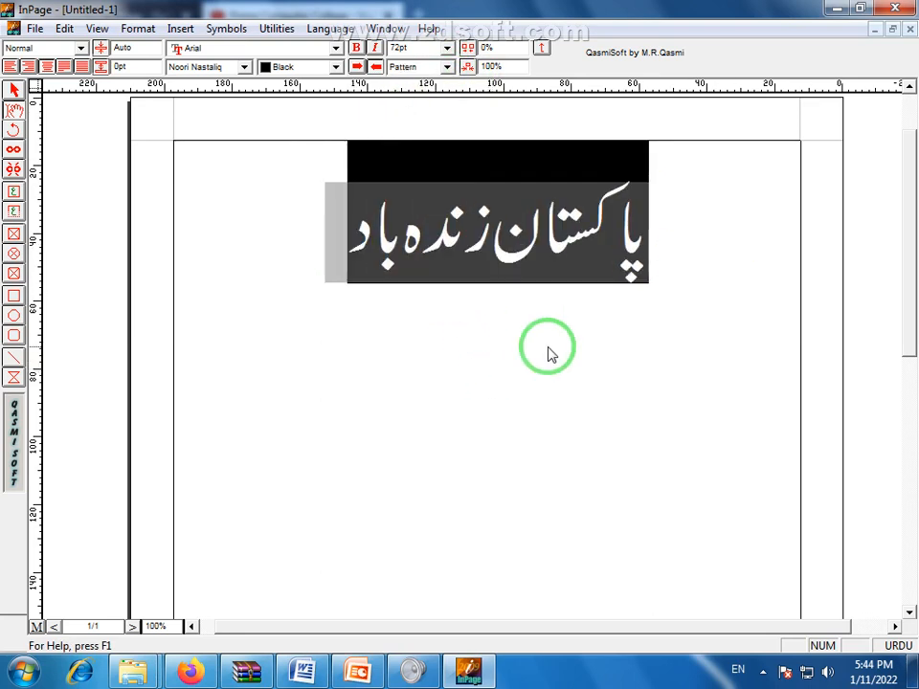
pyautogui.click(550, 353)
pyautogui.moveTo(352, 241); pyautogui.dragTo(492, 184)
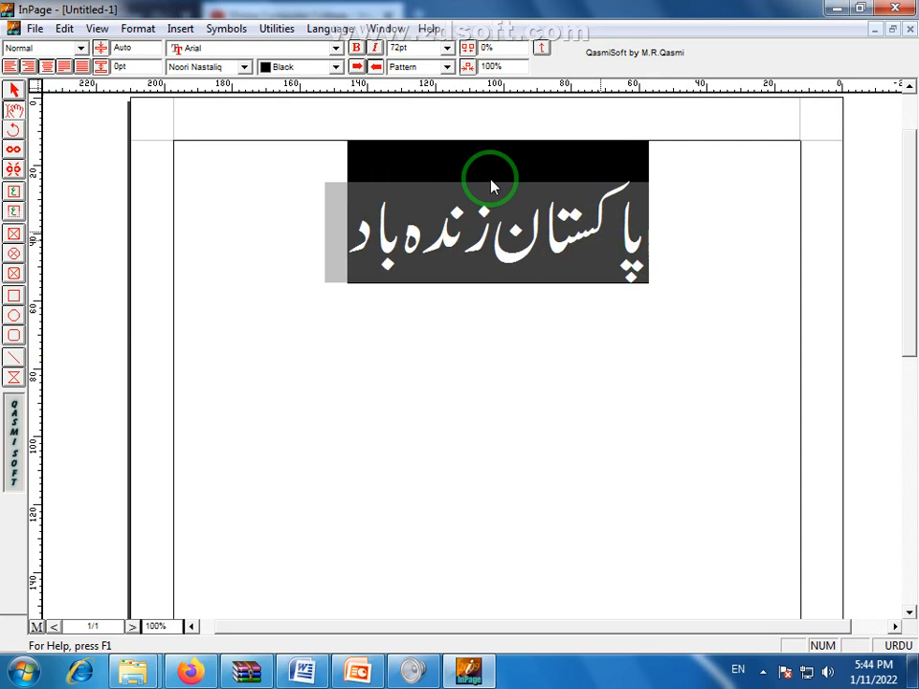
pyautogui.click(447, 67)
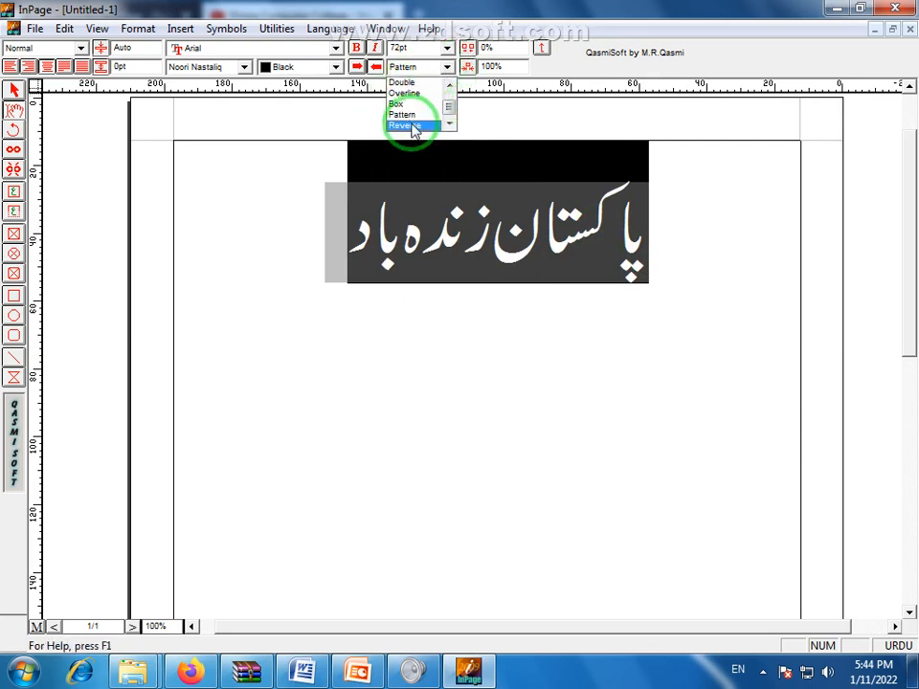
pyautogui.click(407, 126)
pyautogui.click(519, 365)
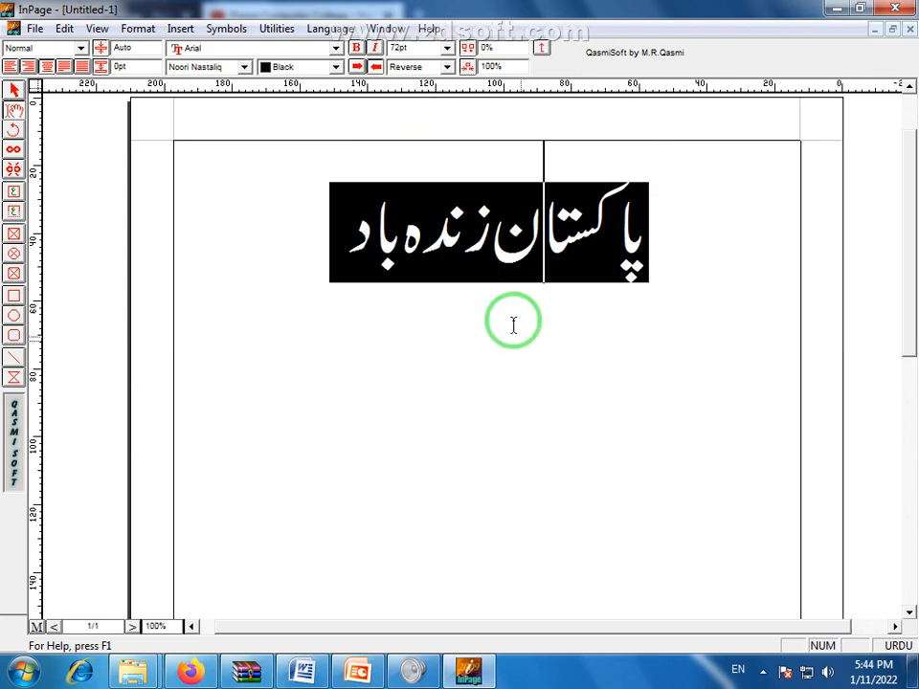
# Select the whole reversed line and open the text effects list
pyautogui.click(578, 244)
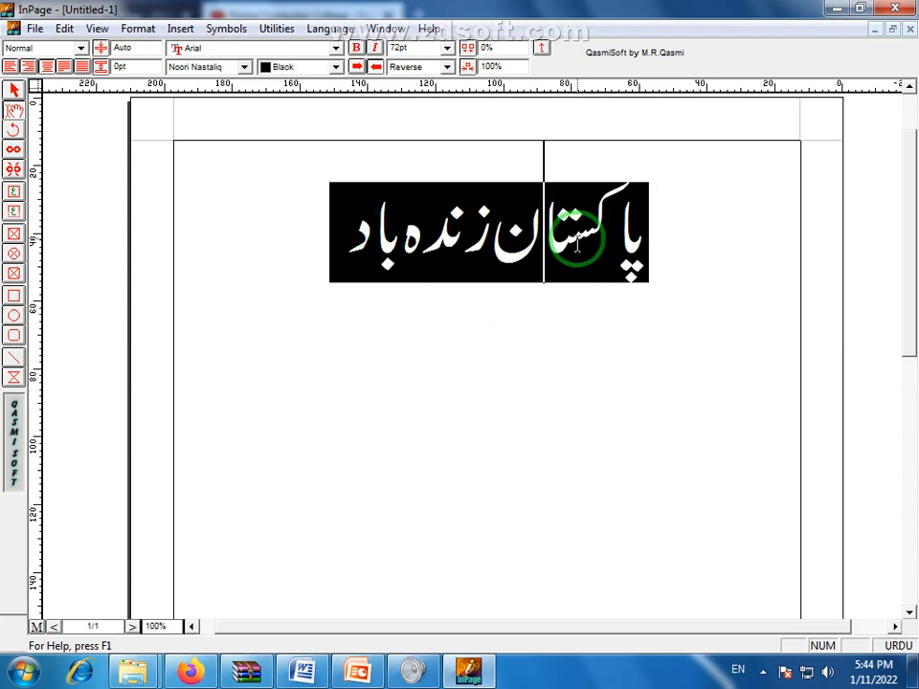
pyautogui.click(426, 245)
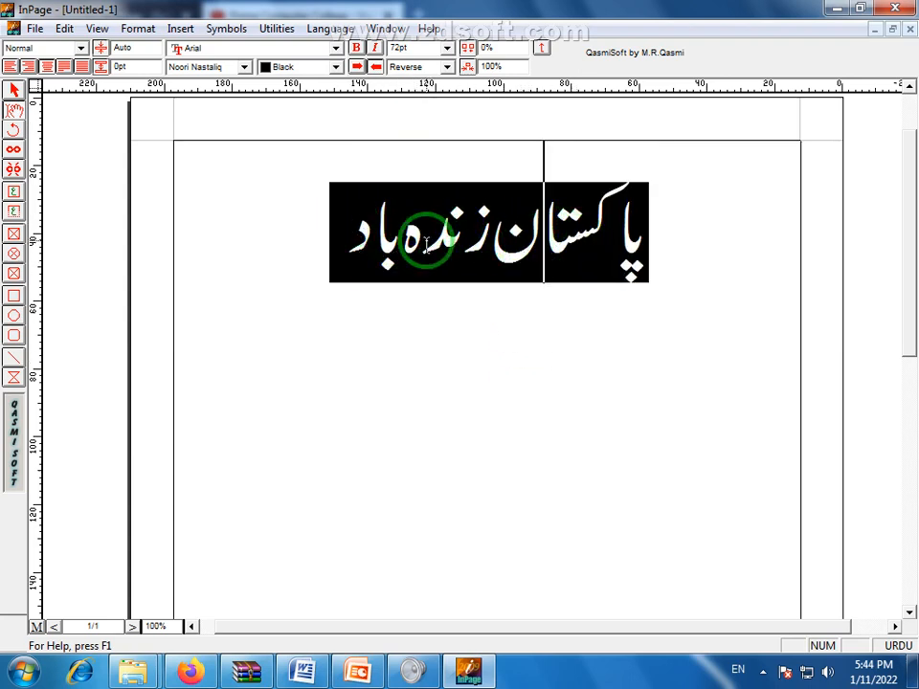
pyautogui.moveTo(346, 206); pyautogui.dragTo(648, 241)
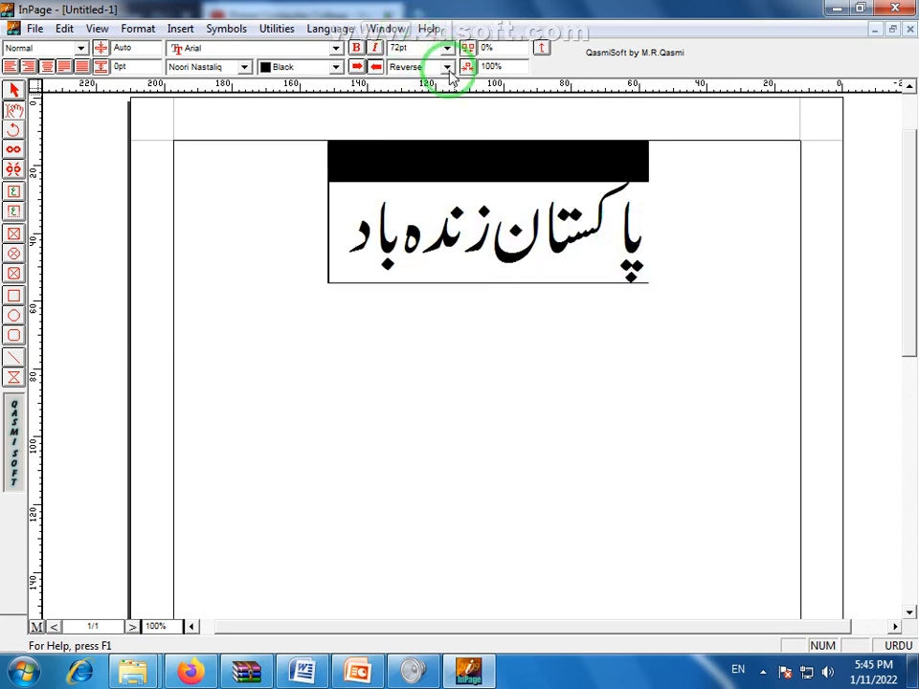
pyautogui.click(446, 66)
# Choose None as the text effect, returning the line to plain black text
pyautogui.scroll(2, 450, 103)
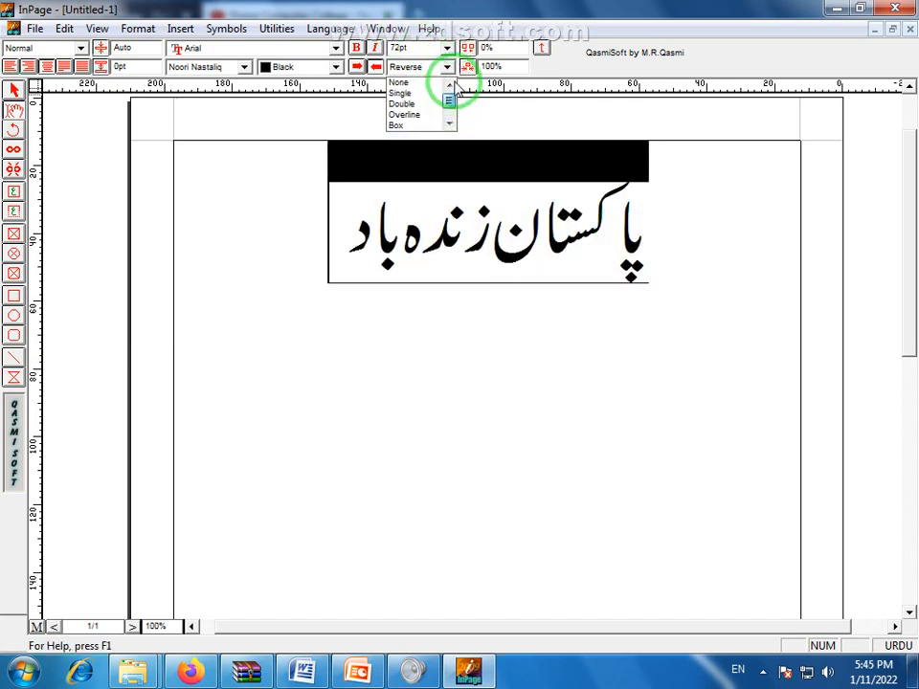
pyautogui.click(402, 84)
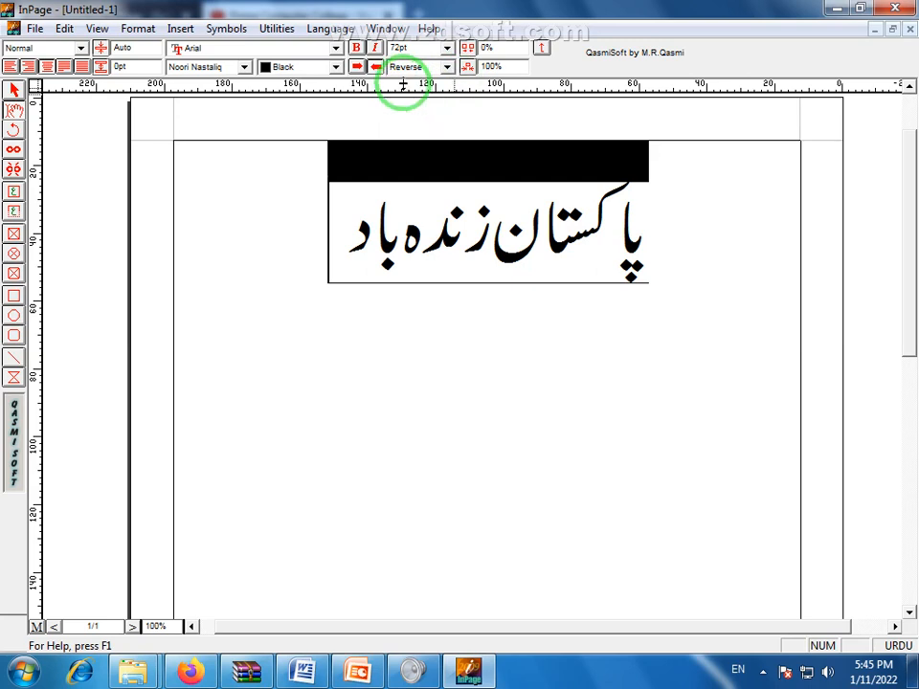
pyautogui.click(508, 376)
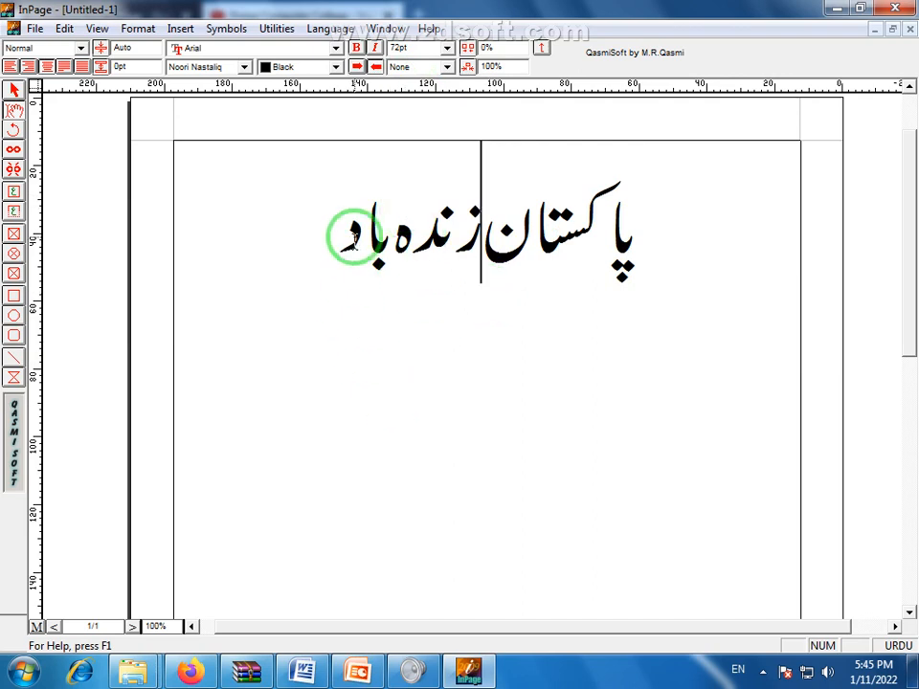
# Reselect the whole 'پاکستان زندہ باد' line
pyautogui.moveTo(334, 228); pyautogui.dragTo(661, 260)
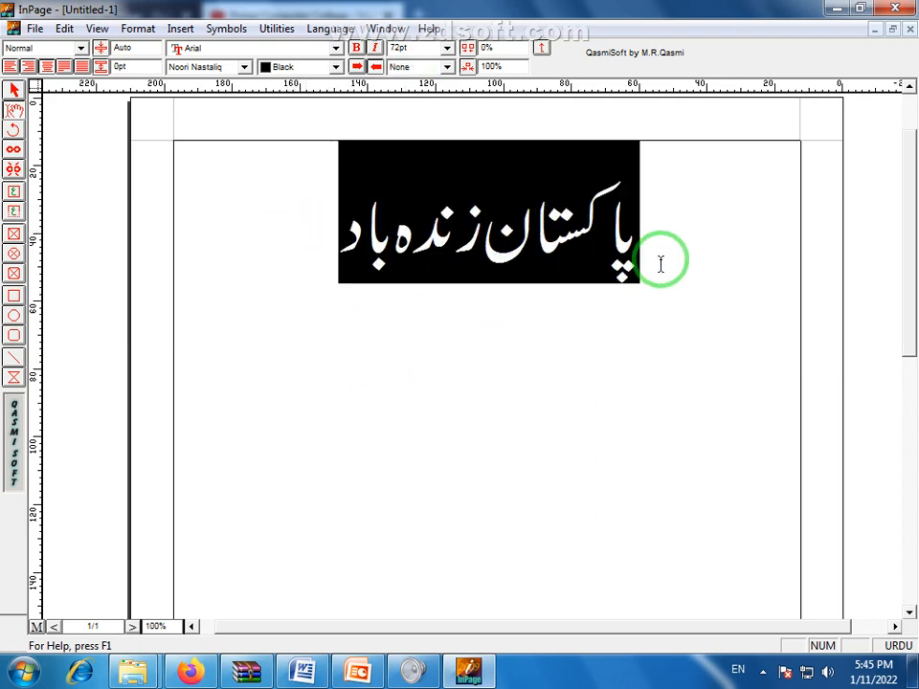
pyautogui.click(476, 339)
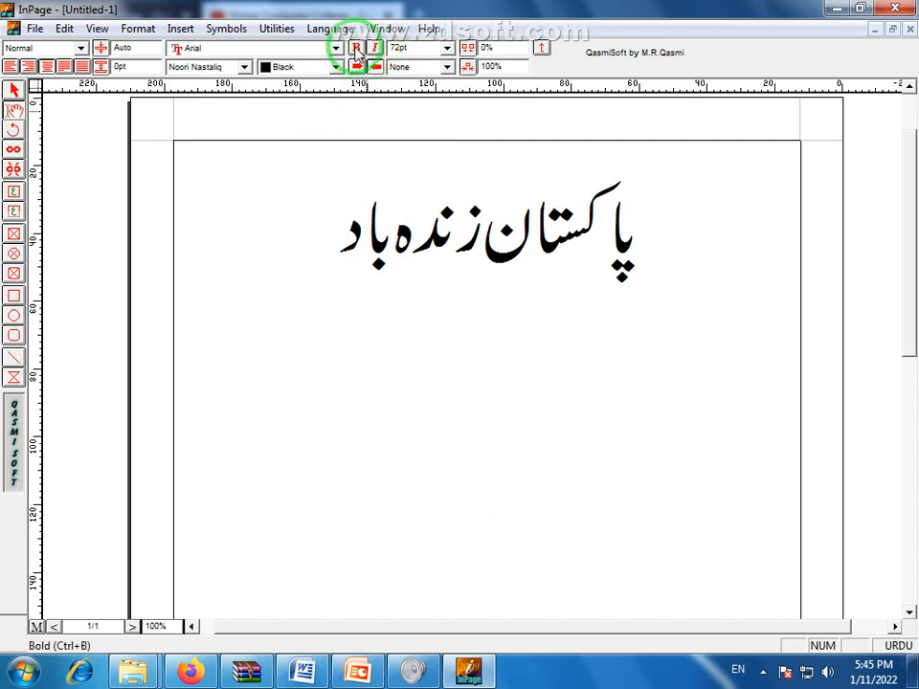
pyautogui.click(340, 234)
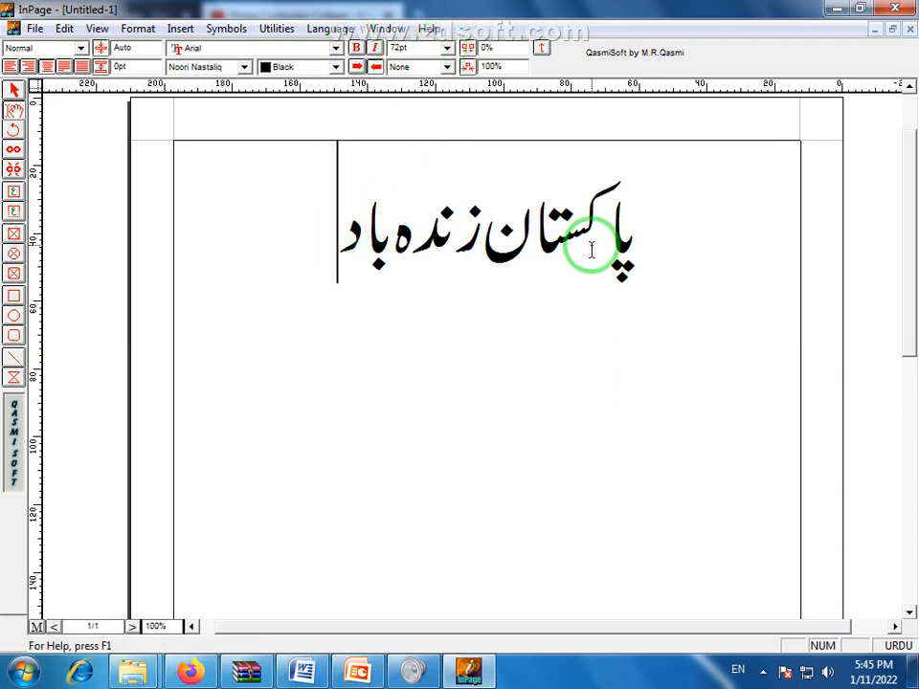
pyautogui.moveTo(343, 267); pyautogui.dragTo(620, 298)
# Copy the 'پاکستان زندہ باد' line and paste a duplicate on a new line below it
pyautogui.rightClick(587, 297)
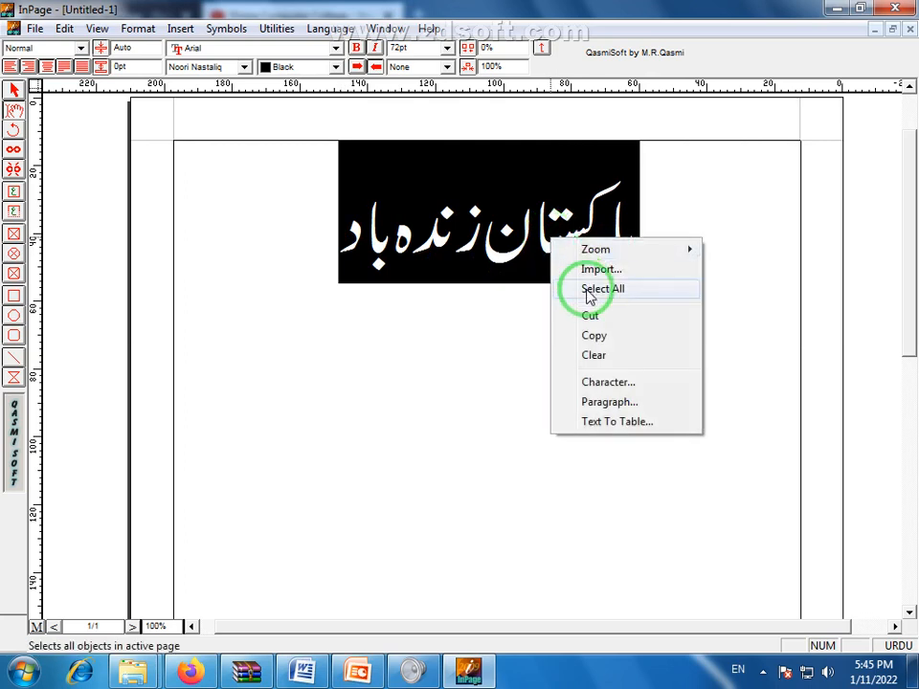
pyautogui.click(594, 336)
pyautogui.click(314, 240)
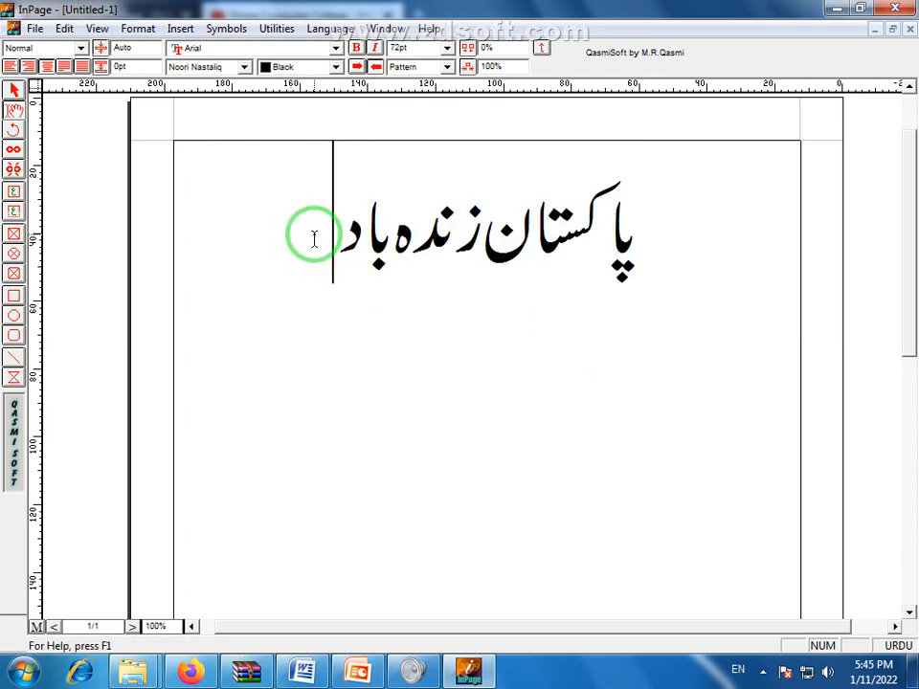
pyautogui.hotkey('ctrl', 'v')
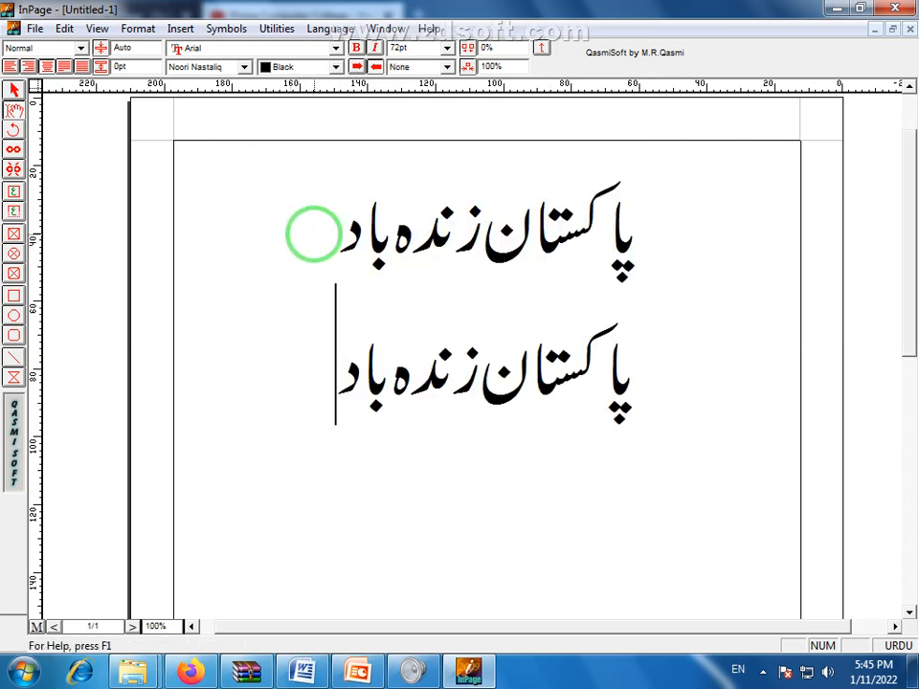
# Make the top 'پاکستان زندہ باد' line bold
pyautogui.click(452, 304)
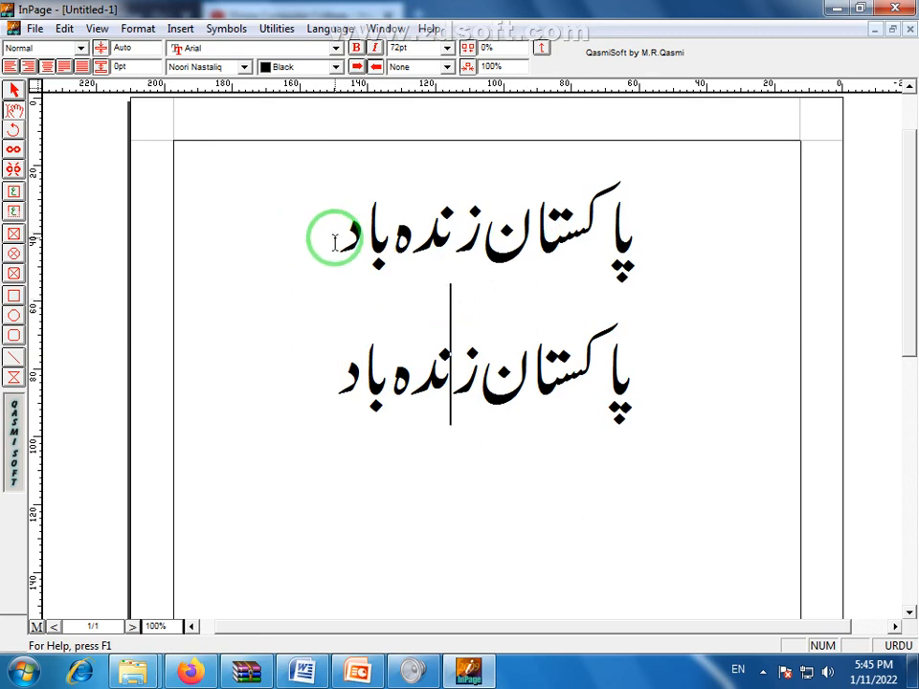
pyautogui.moveTo(341, 230); pyautogui.dragTo(639, 257)
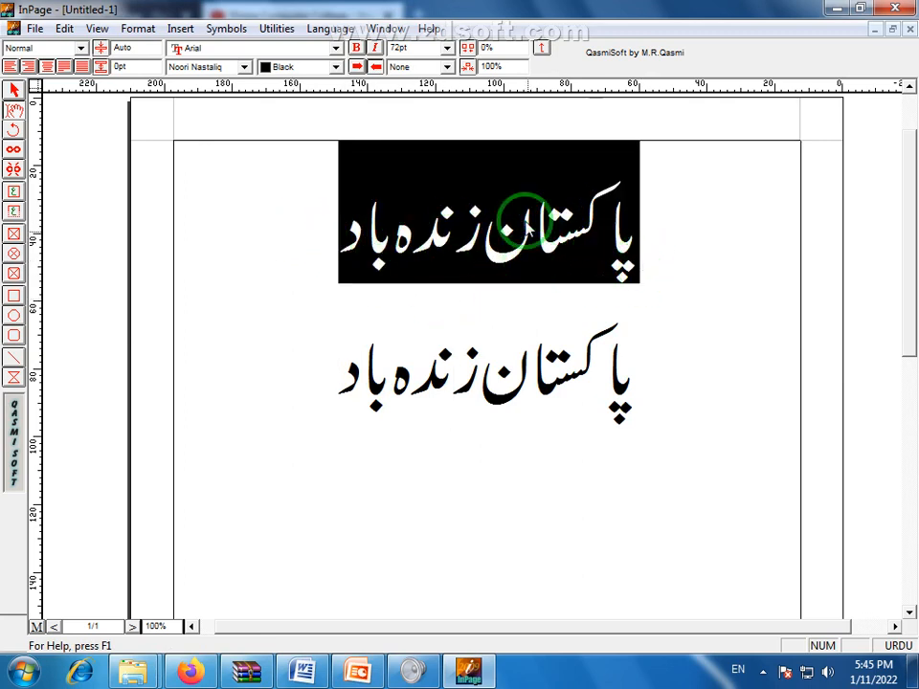
pyautogui.click(358, 49)
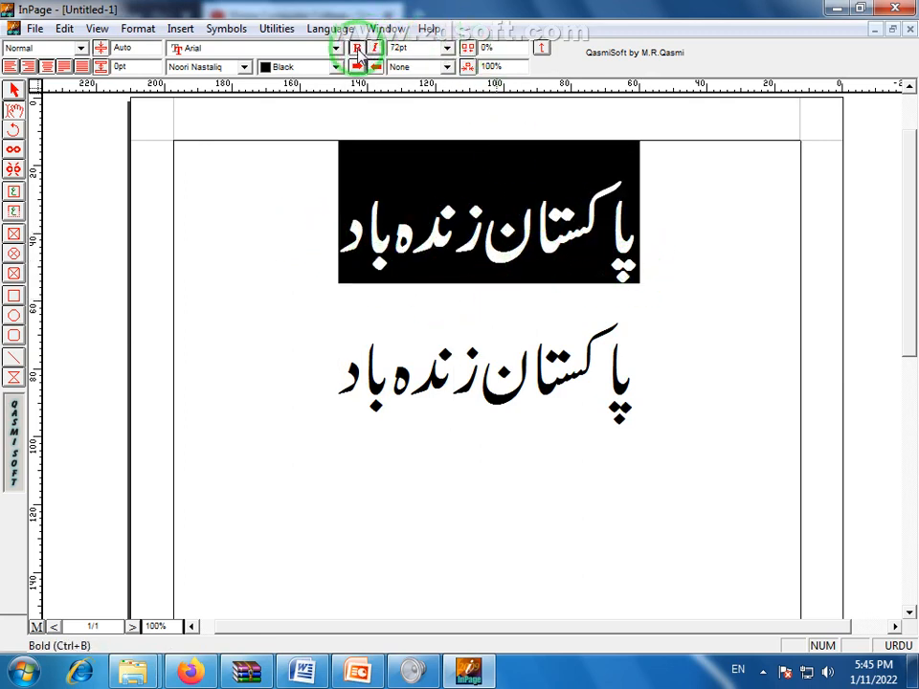
pyautogui.click(373, 320)
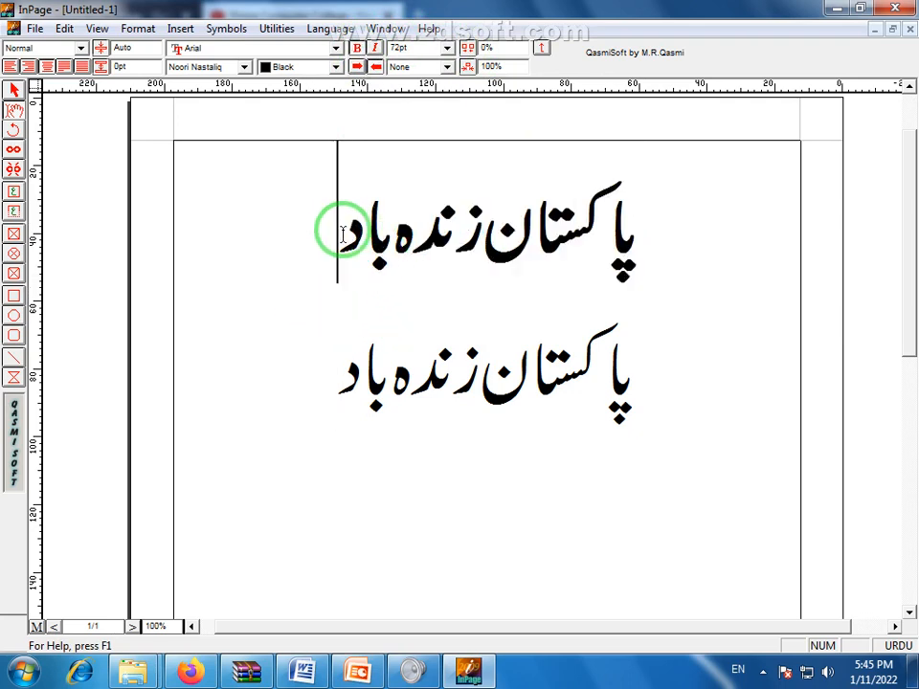
pyautogui.moveTo(328, 221); pyautogui.dragTo(693, 267)
pyautogui.click(632, 262)
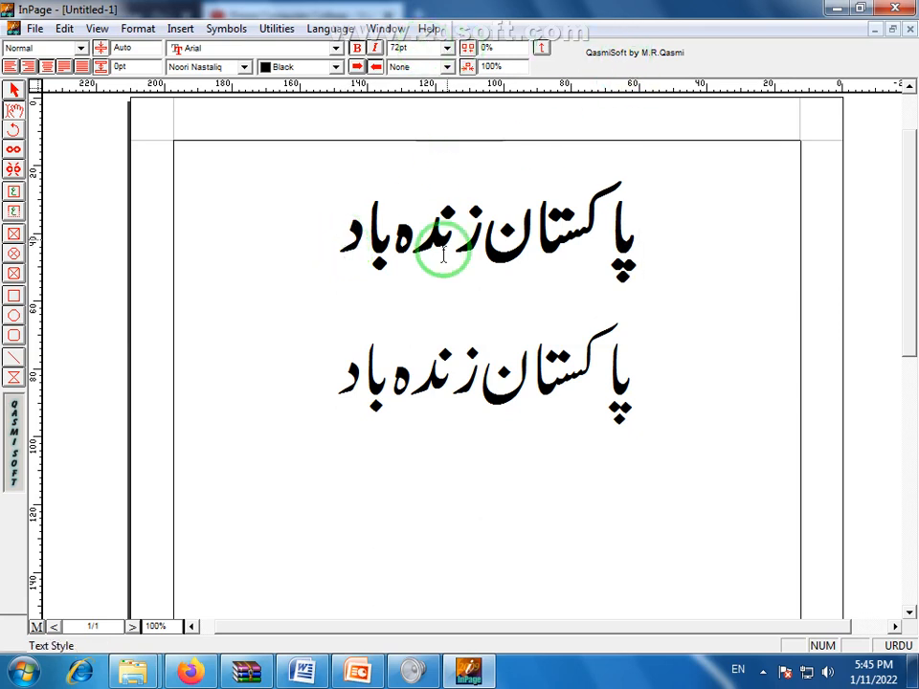
pyautogui.click(448, 383)
pyautogui.click(465, 239)
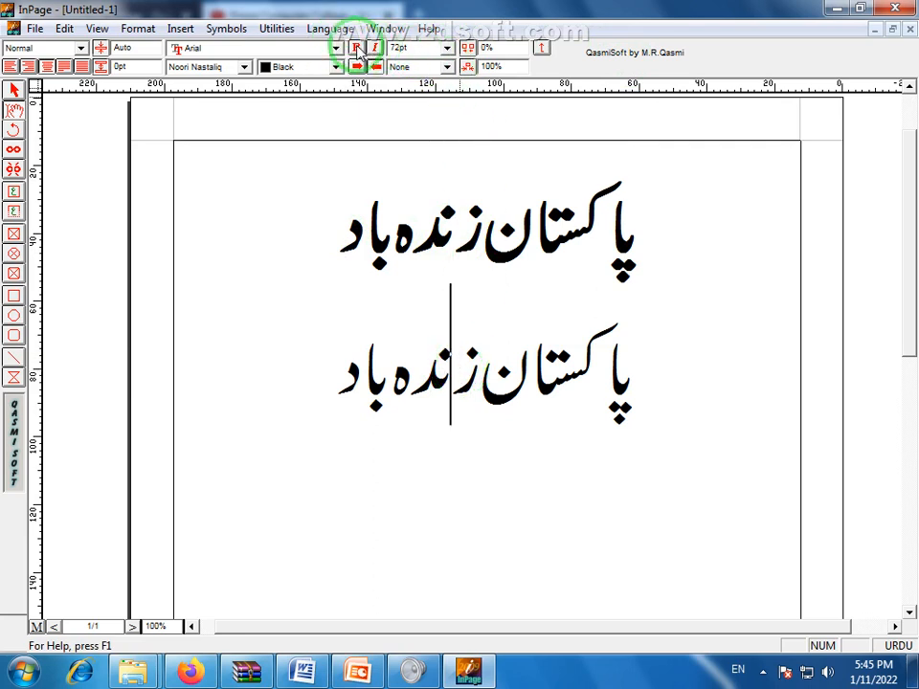
pyautogui.click(468, 212)
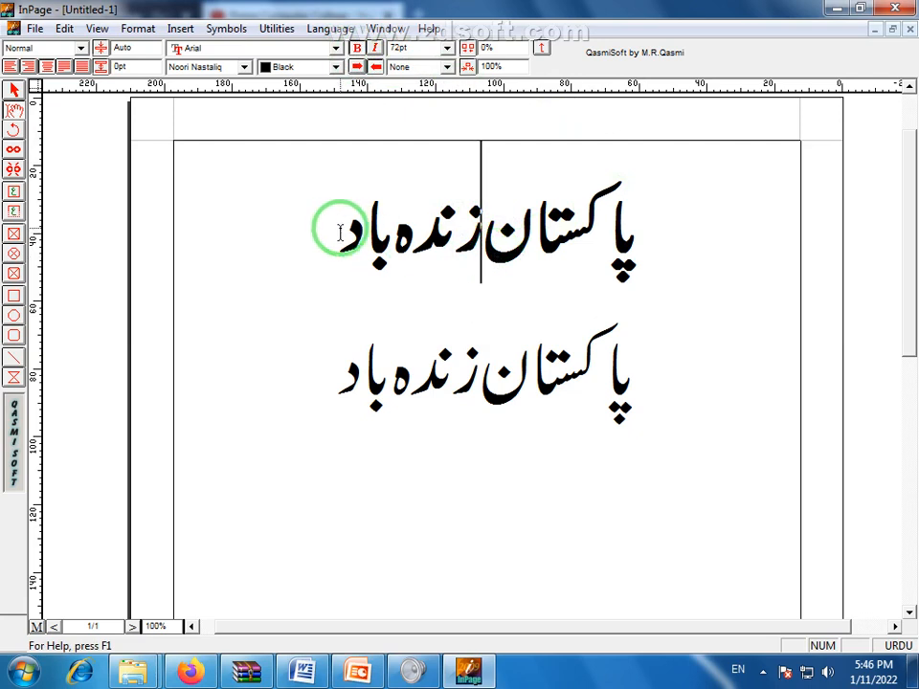
pyautogui.moveTo(334, 228); pyautogui.dragTo(640, 250)
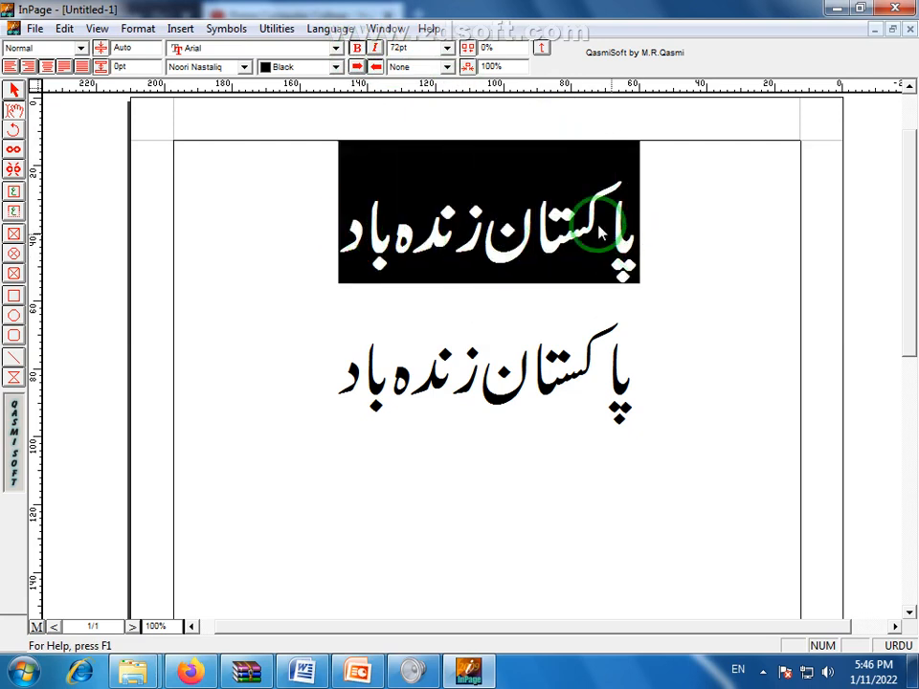
# Try italic on the top line, then remove both bold and italic so it is plain
pyautogui.click(377, 50)
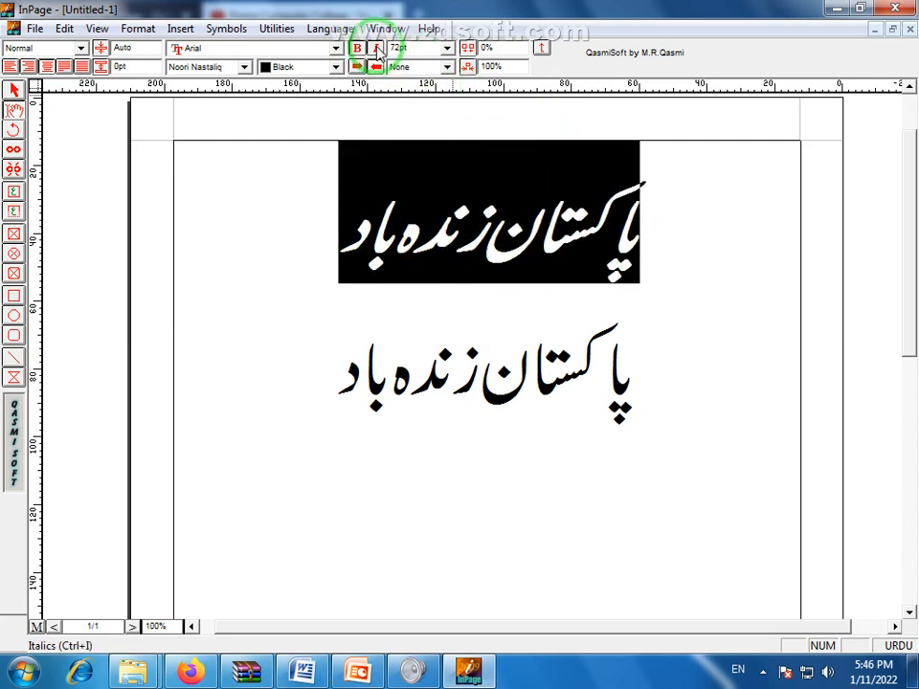
pyautogui.click(494, 324)
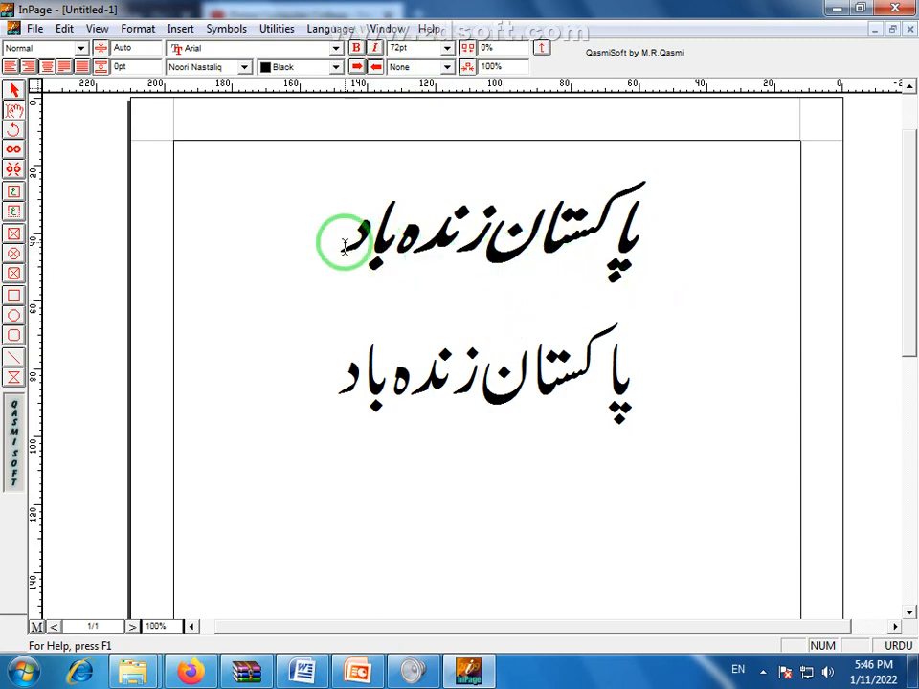
pyautogui.moveTo(345, 242); pyautogui.dragTo(655, 286)
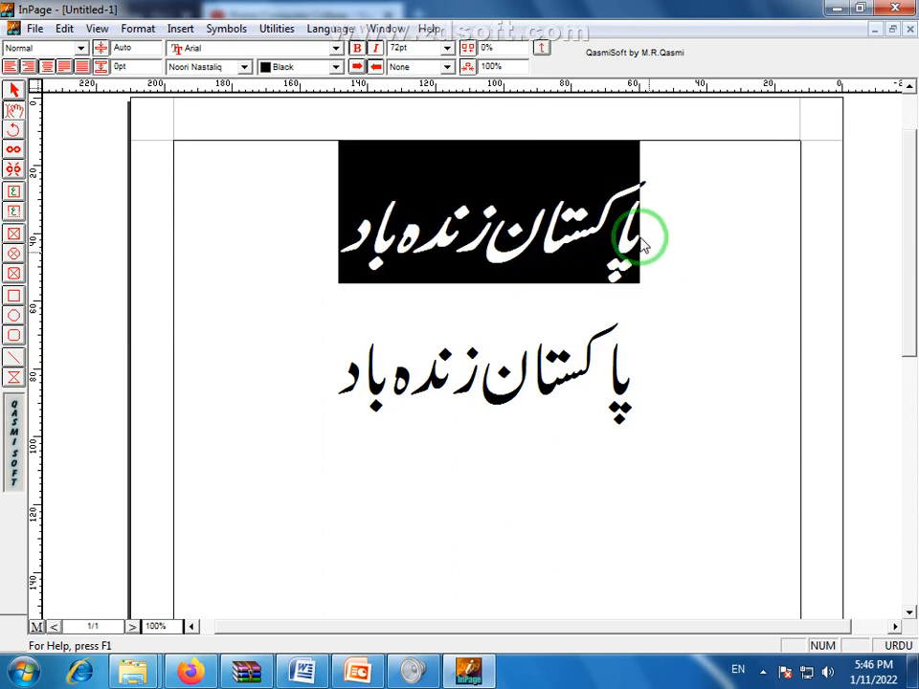
pyautogui.click(358, 52)
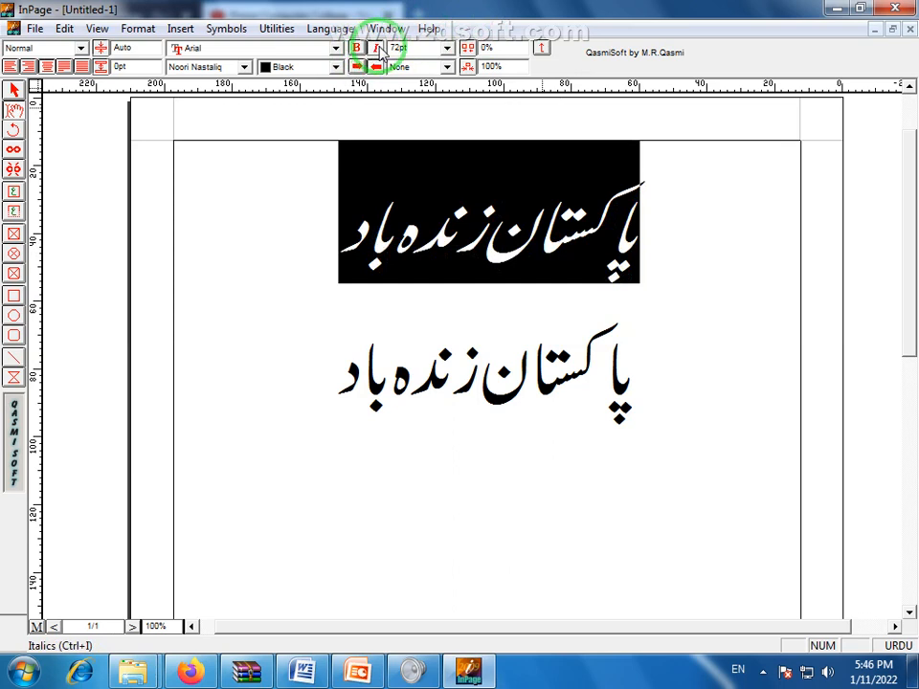
pyautogui.click(378, 50)
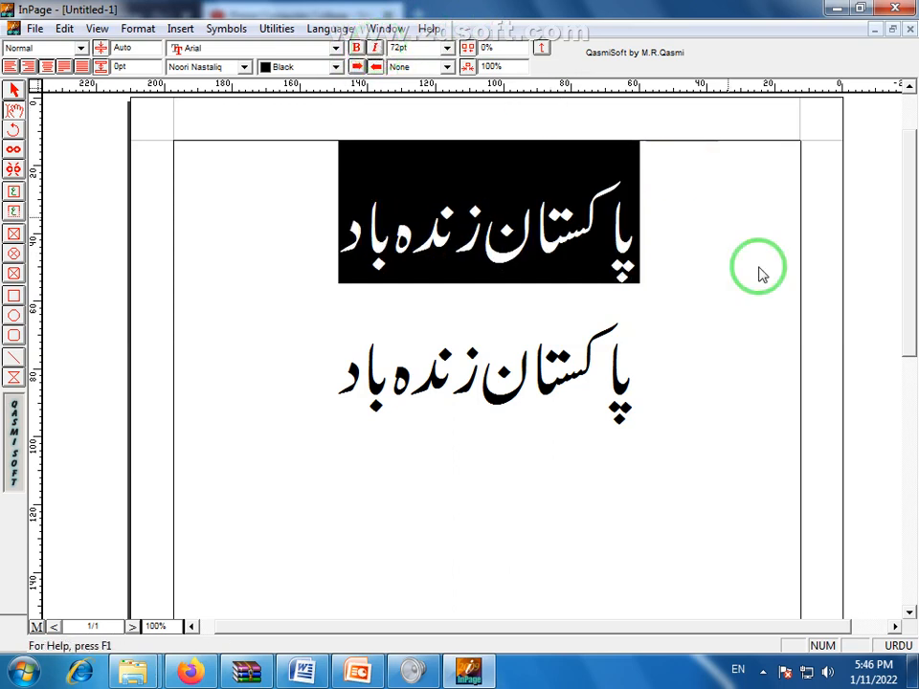
pyautogui.click(698, 362)
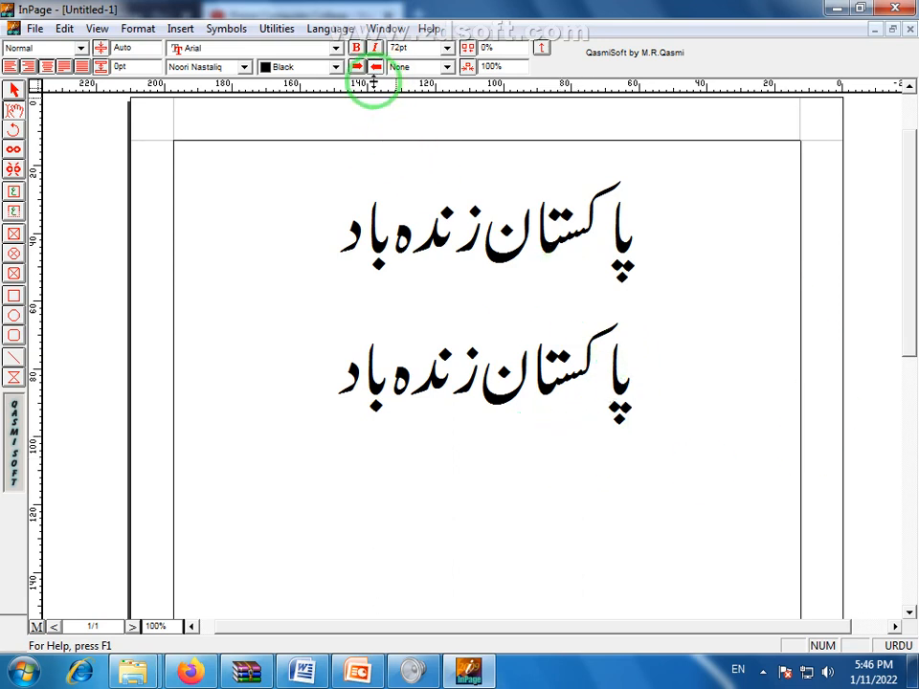
pyautogui.tripleClick(476, 390)
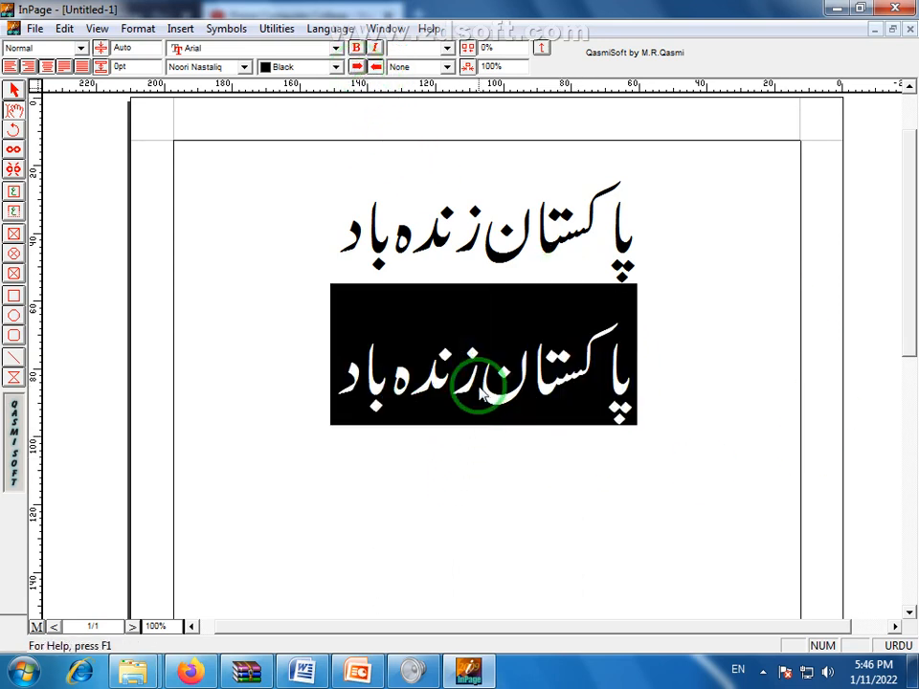
pyautogui.click(364, 67)
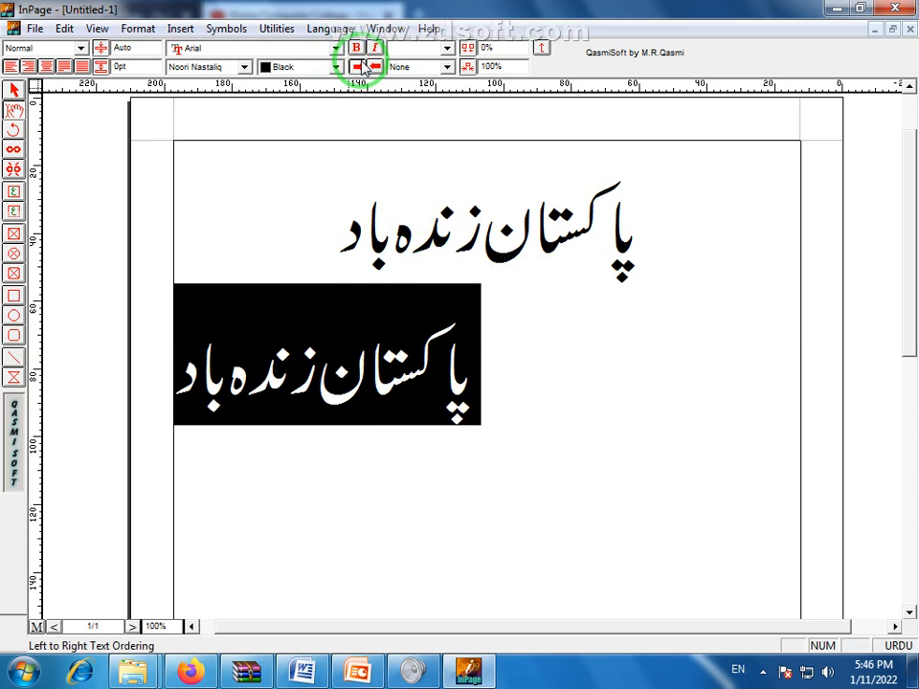
pyautogui.click(376, 68)
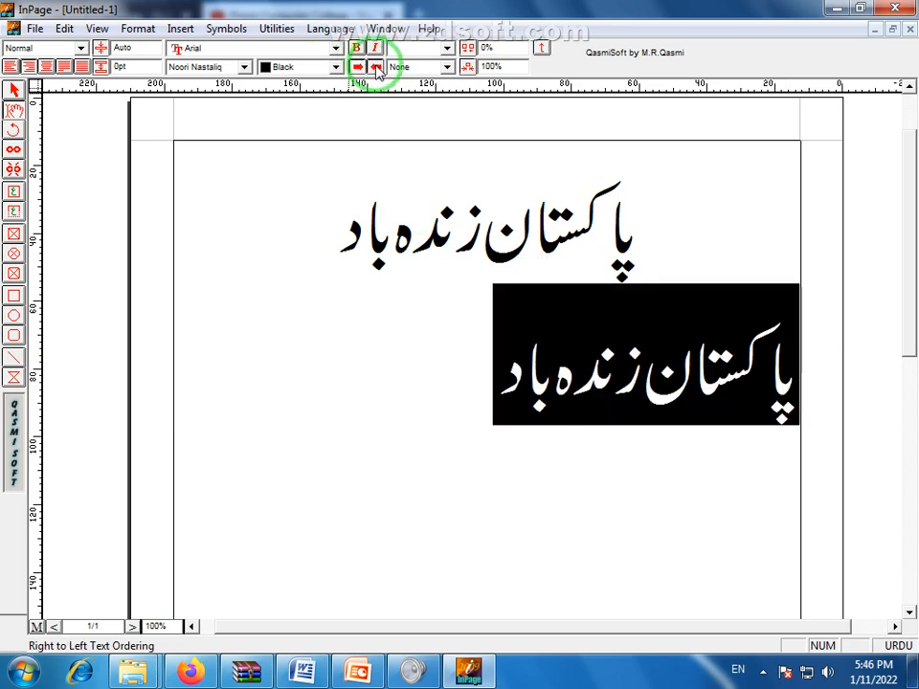
pyautogui.click(47, 67)
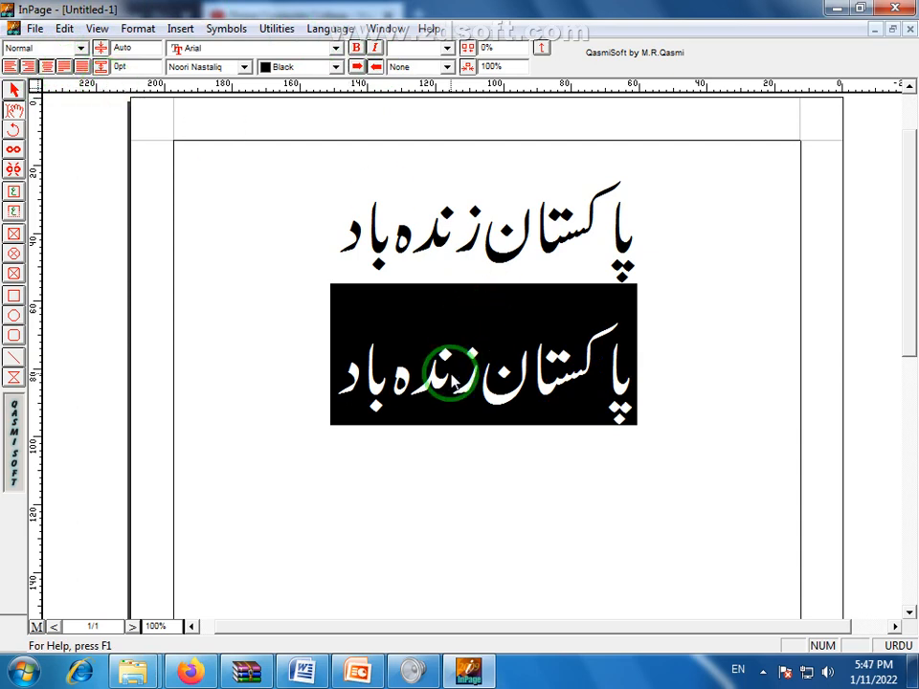
pyautogui.click(409, 411)
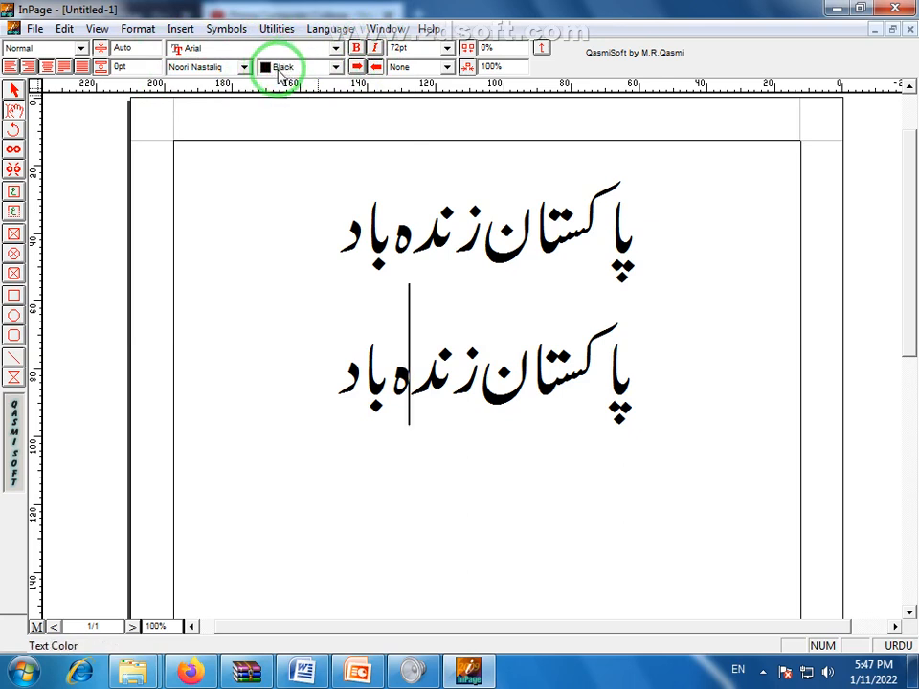
# Colour the whole top 'پاکستان زندہ باد' line red
pyautogui.click(482, 278)
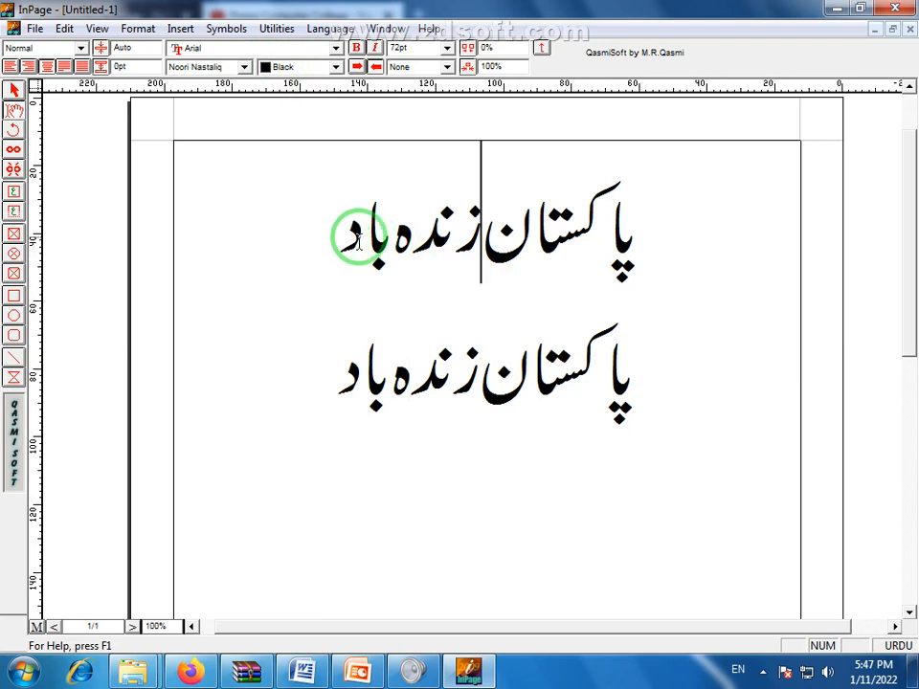
pyautogui.moveTo(357, 240); pyautogui.dragTo(644, 251)
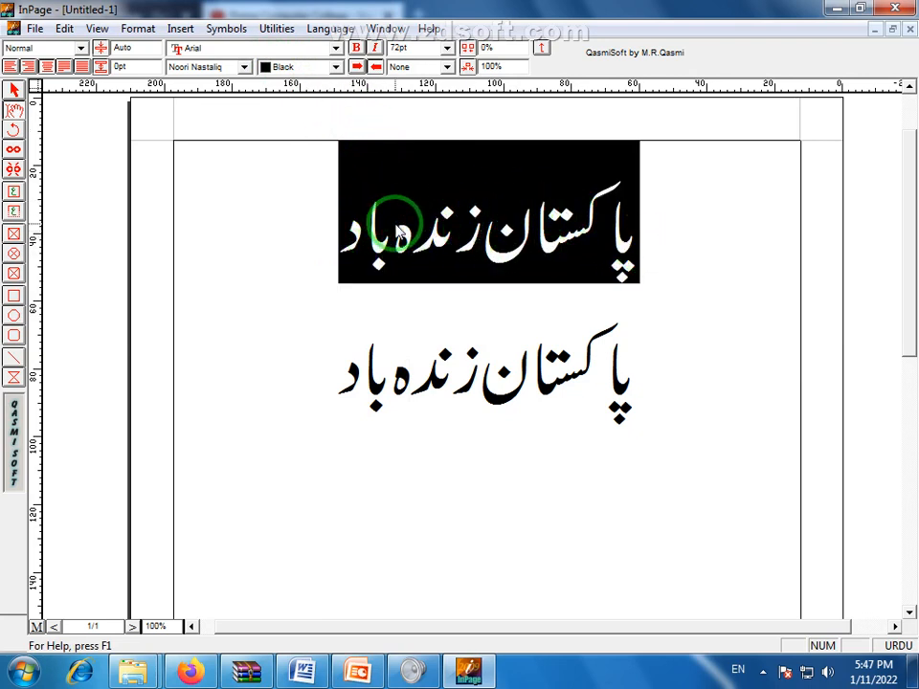
pyautogui.click(337, 68)
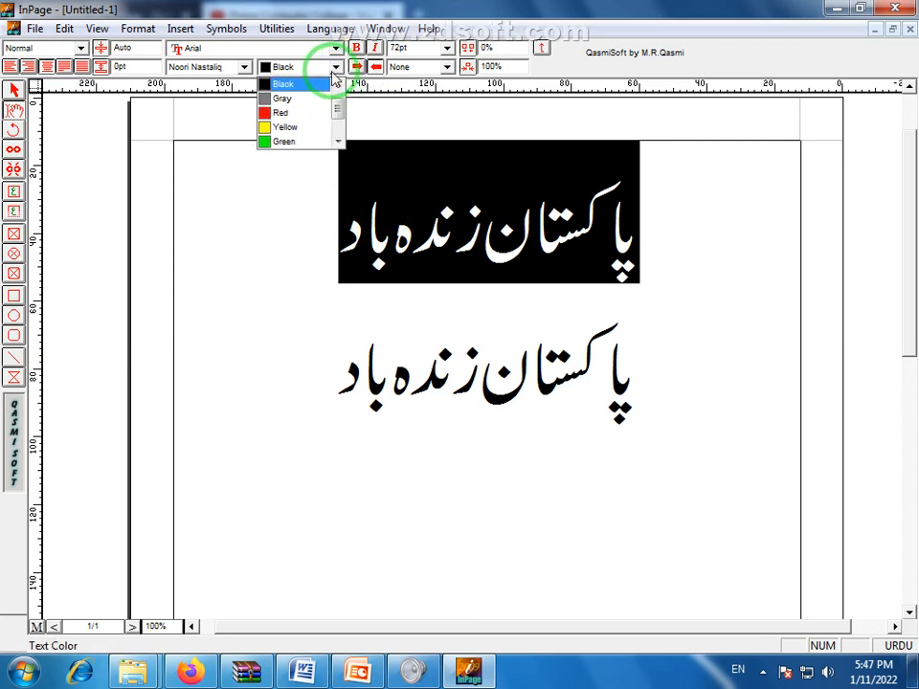
pyautogui.click(280, 112)
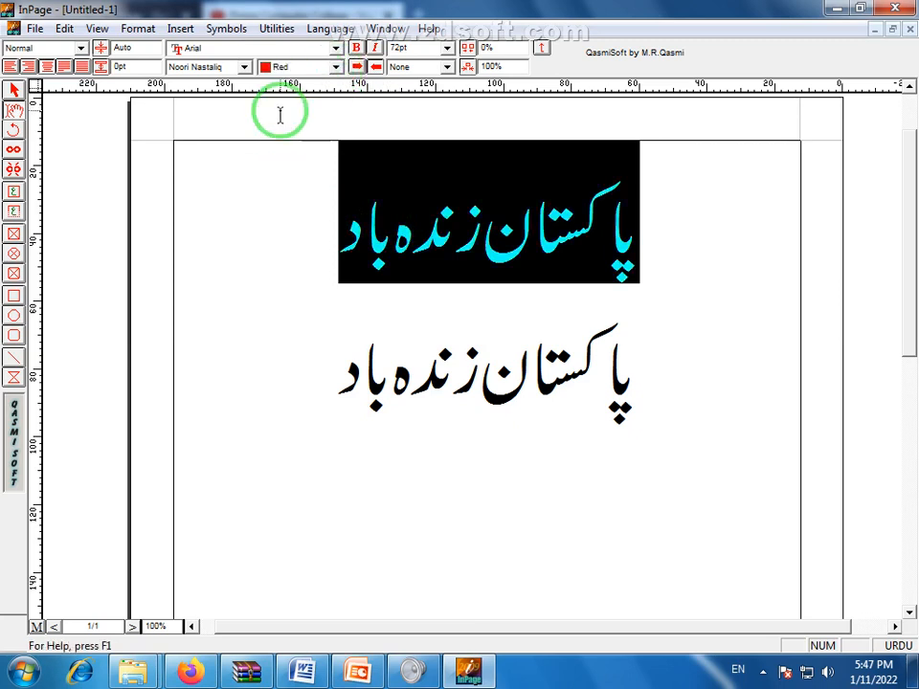
pyautogui.click(298, 272)
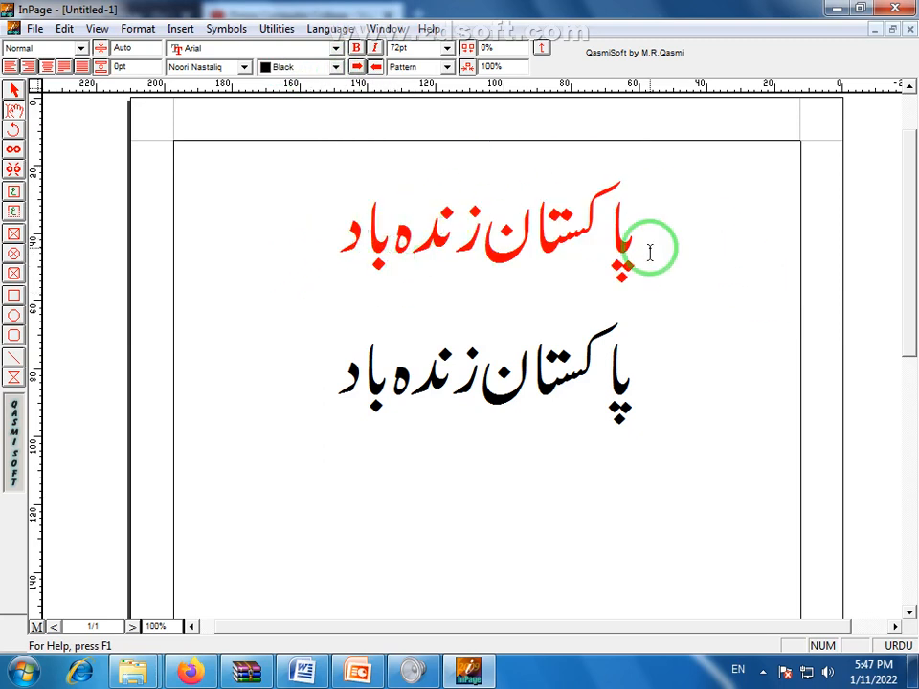
# Make the word 'پاکستان' in the top line blue
pyautogui.moveTo(486, 245); pyautogui.dragTo(635, 253)
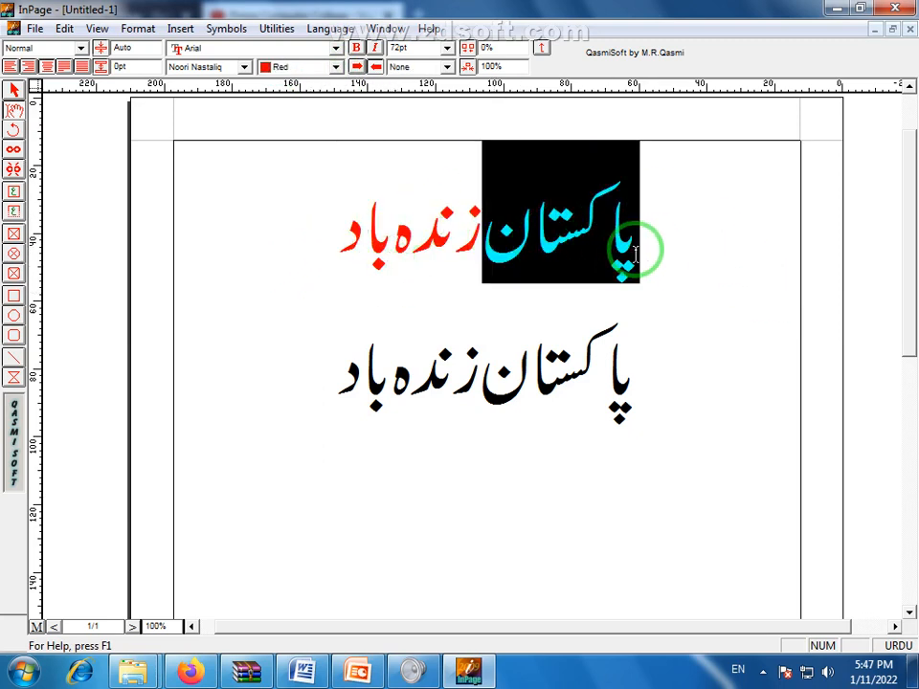
pyautogui.click(336, 67)
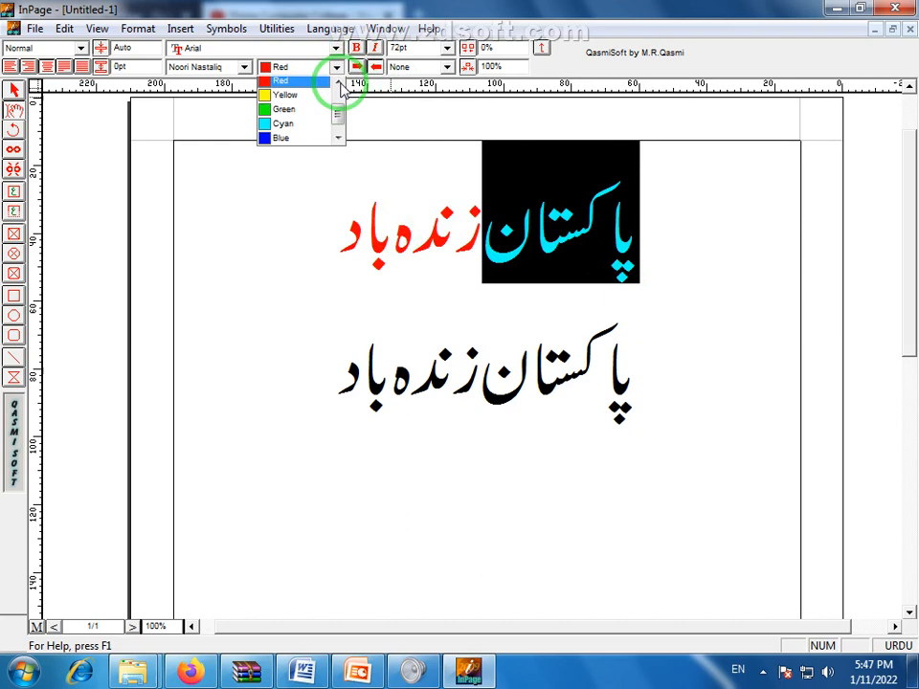
pyautogui.click(299, 144)
pyautogui.click(317, 212)
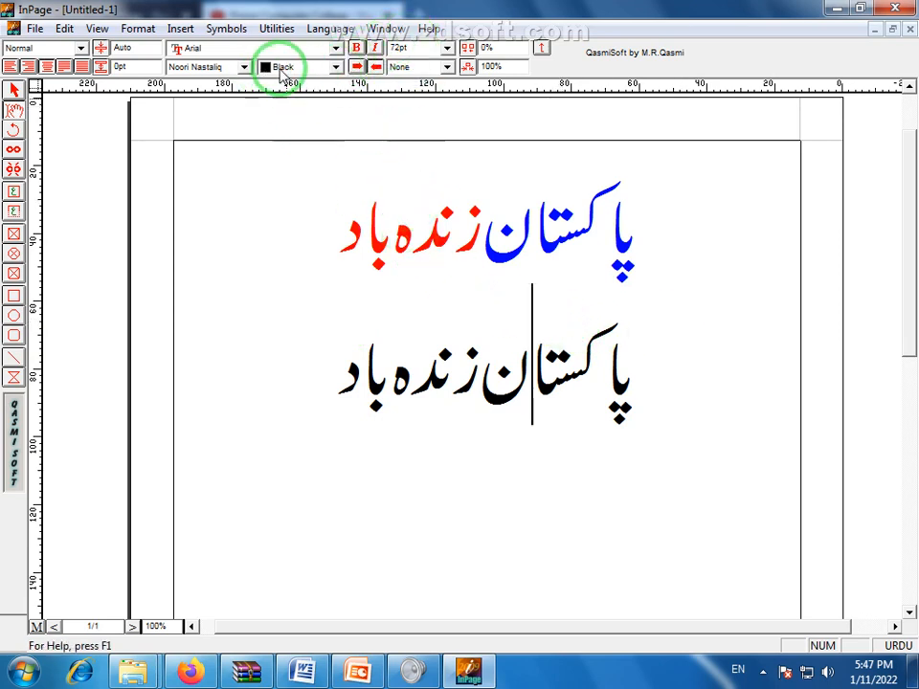
pyautogui.click(336, 66)
pyautogui.moveTo(338, 87); pyautogui.dragTo(339, 134)
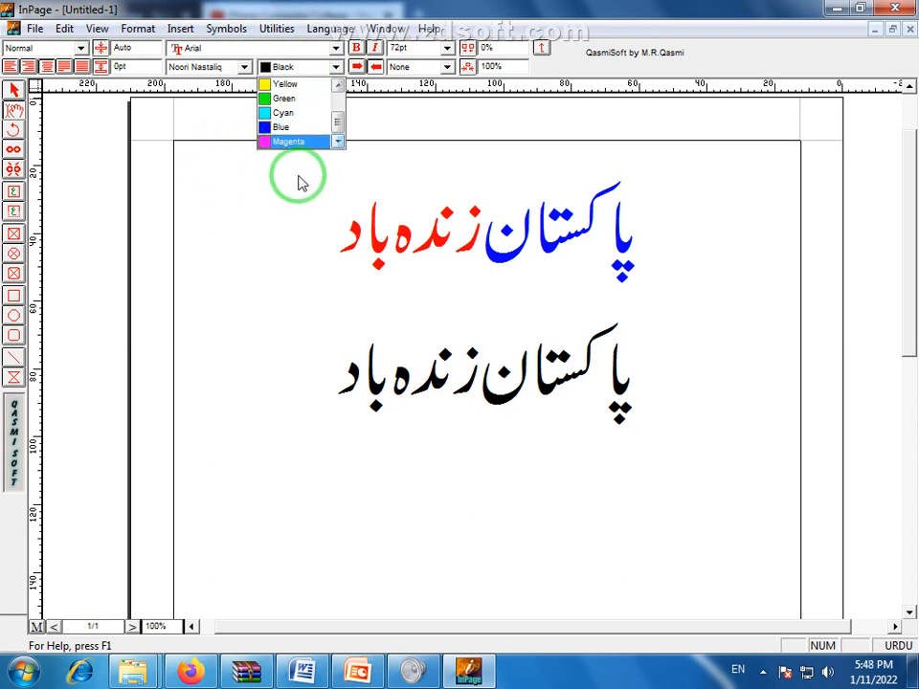
pyautogui.click(328, 218)
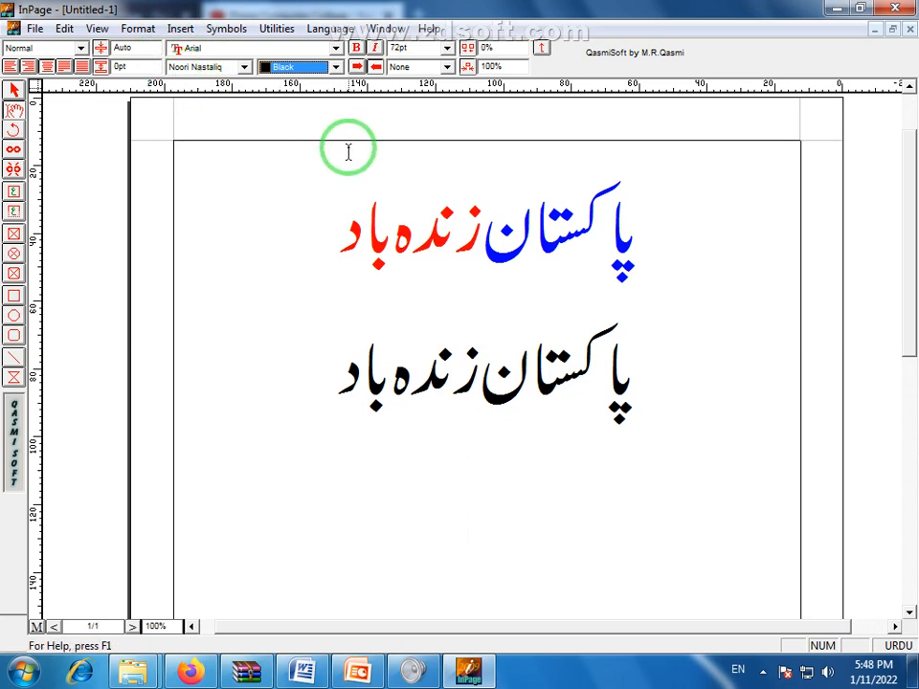
# Set the top Urdu line's text colour back to black
pyautogui.click(305, 223)
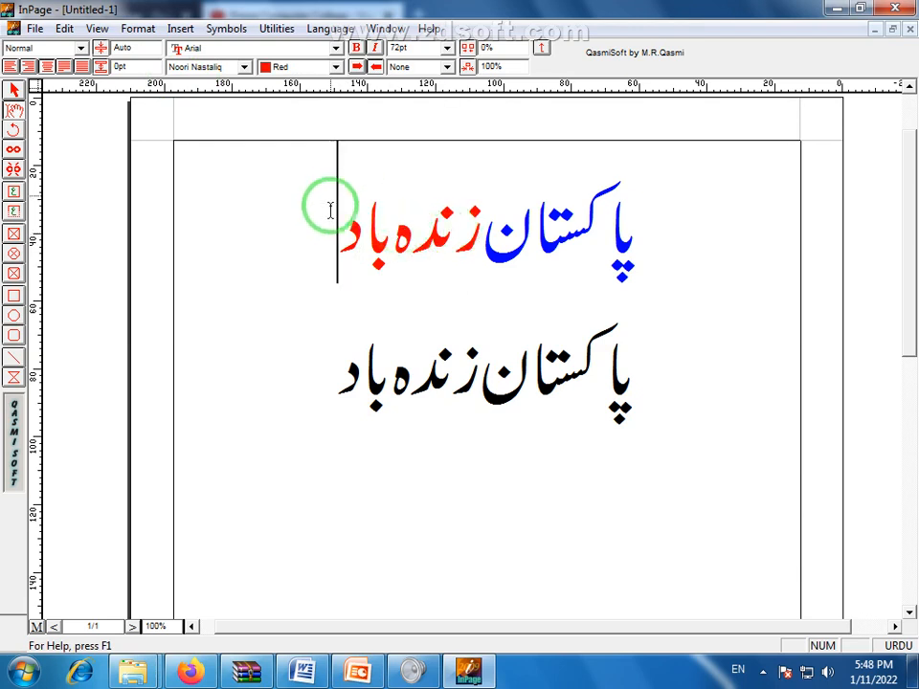
pyautogui.scroll(1, 772, 212)
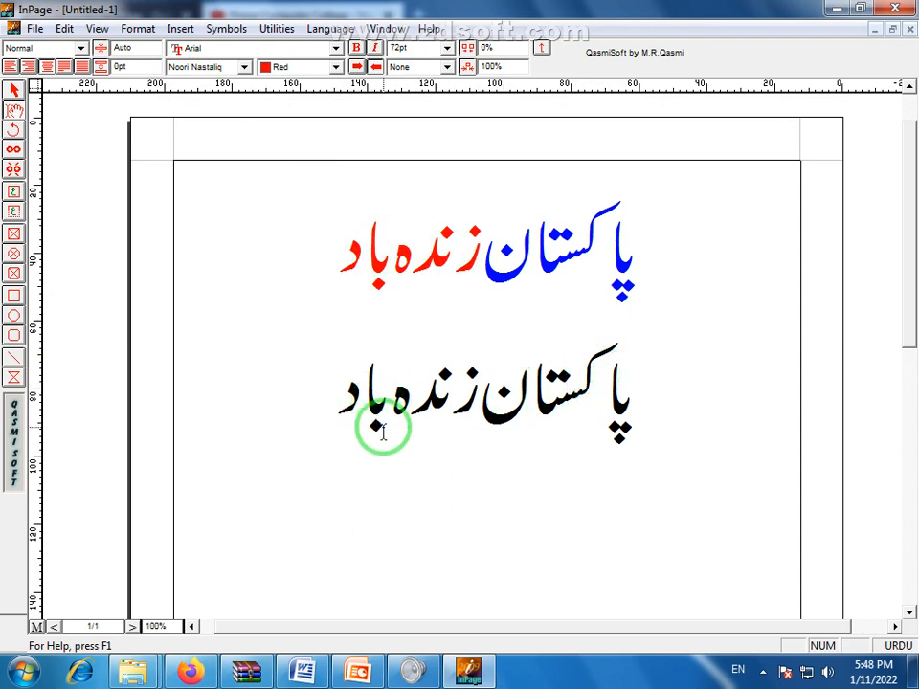
pyautogui.moveTo(348, 250); pyautogui.dragTo(626, 260)
pyautogui.click(336, 67)
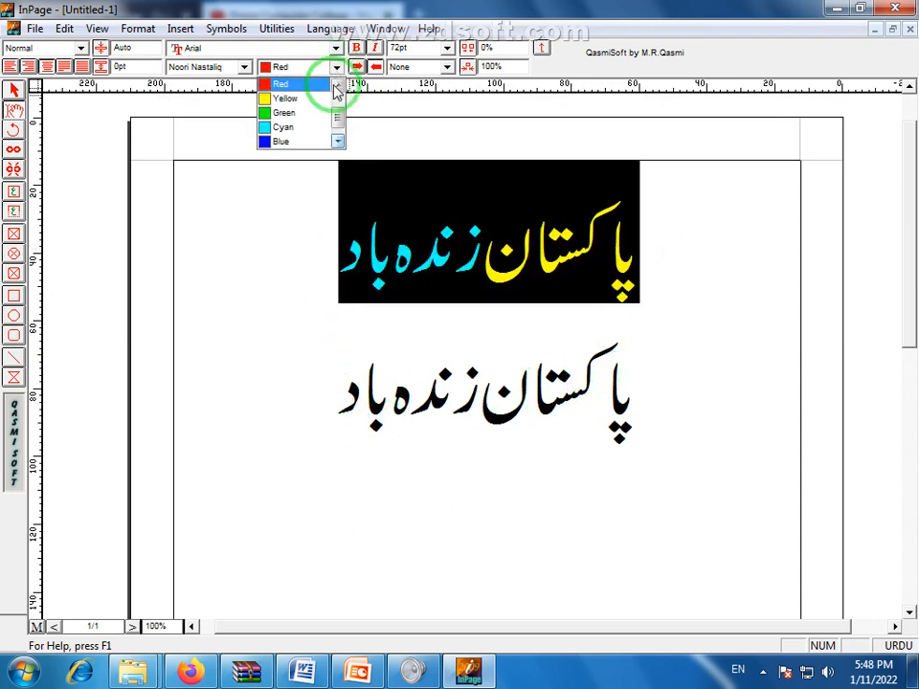
pyautogui.moveTo(338, 117); pyautogui.dragTo(334, 90)
pyautogui.click(289, 98)
pyautogui.click(385, 270)
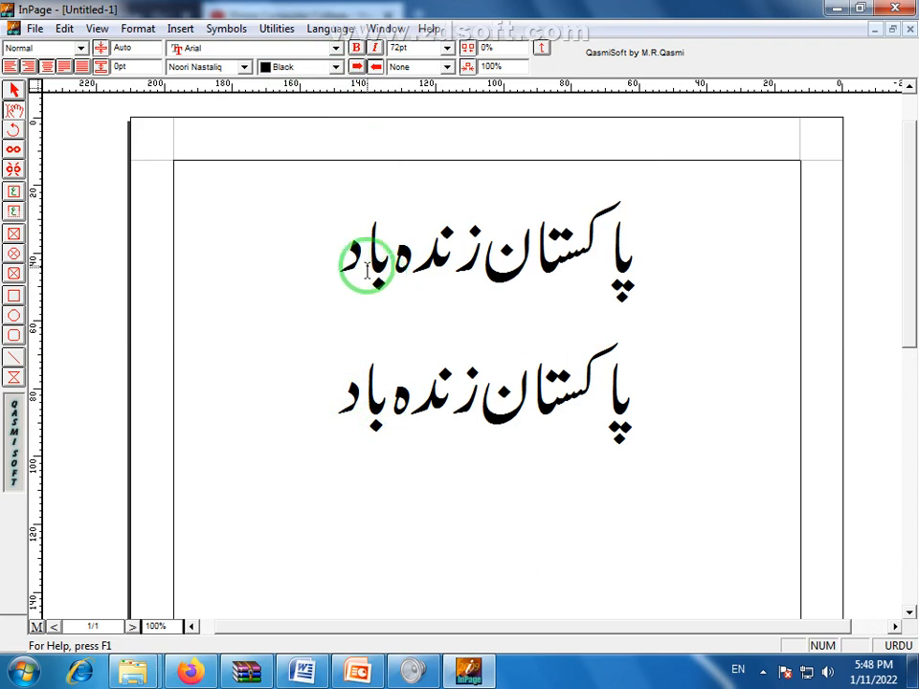
# Copy the second Urdu line and start a new empty line below it
pyautogui.click(337, 398)
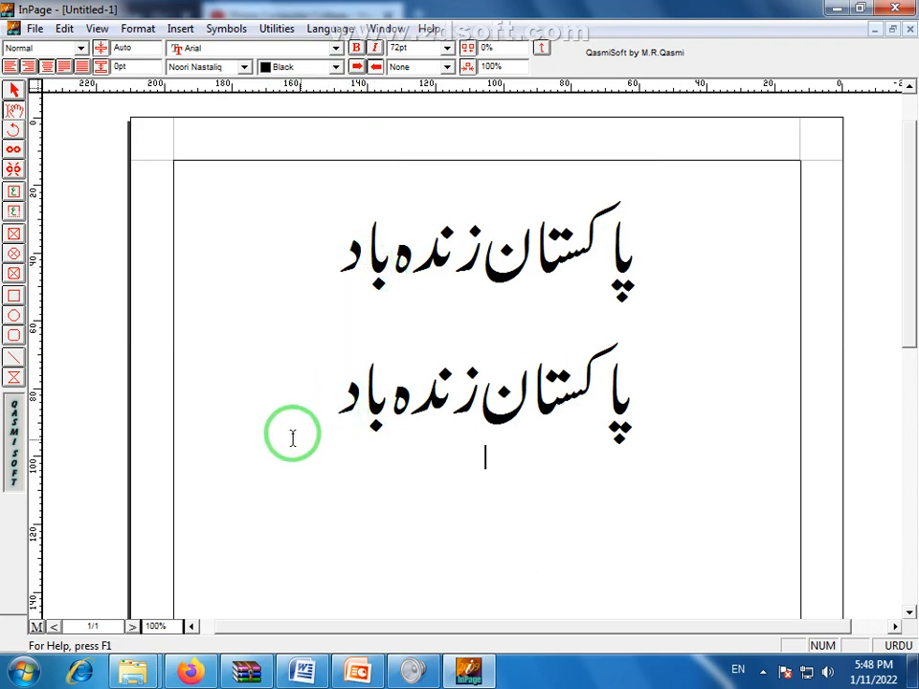
pyautogui.moveTo(293, 434); pyautogui.dragTo(633, 404)
pyautogui.rightClick(612, 406)
pyautogui.click(572, 492)
pyautogui.click(312, 396)
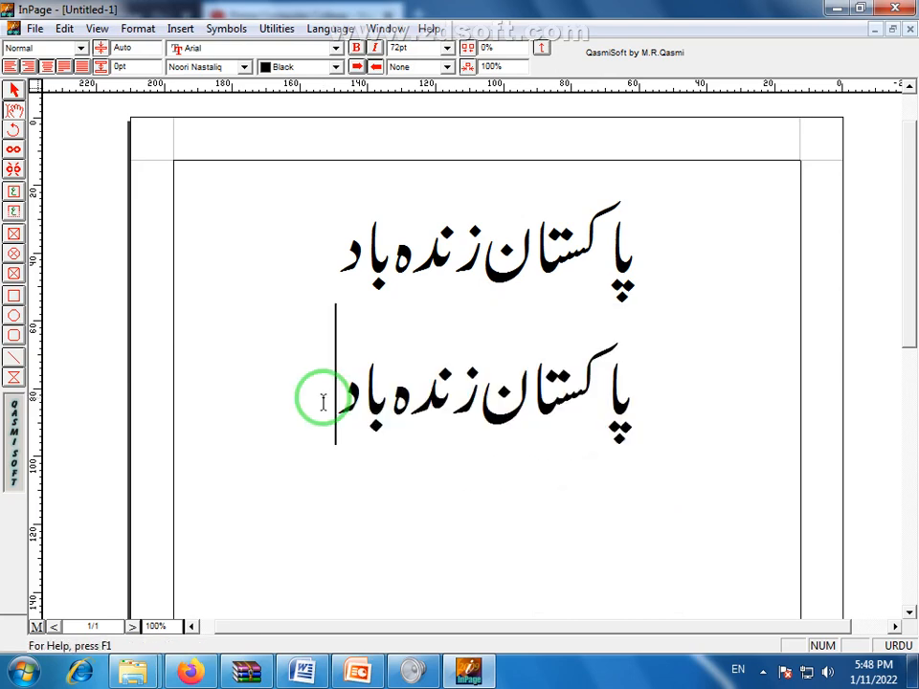
pyautogui.press('Return')
# Paste a third 'پاکستان زندہ باد' line onto the new empty line below the other two
pyautogui.rightClick(470, 499)
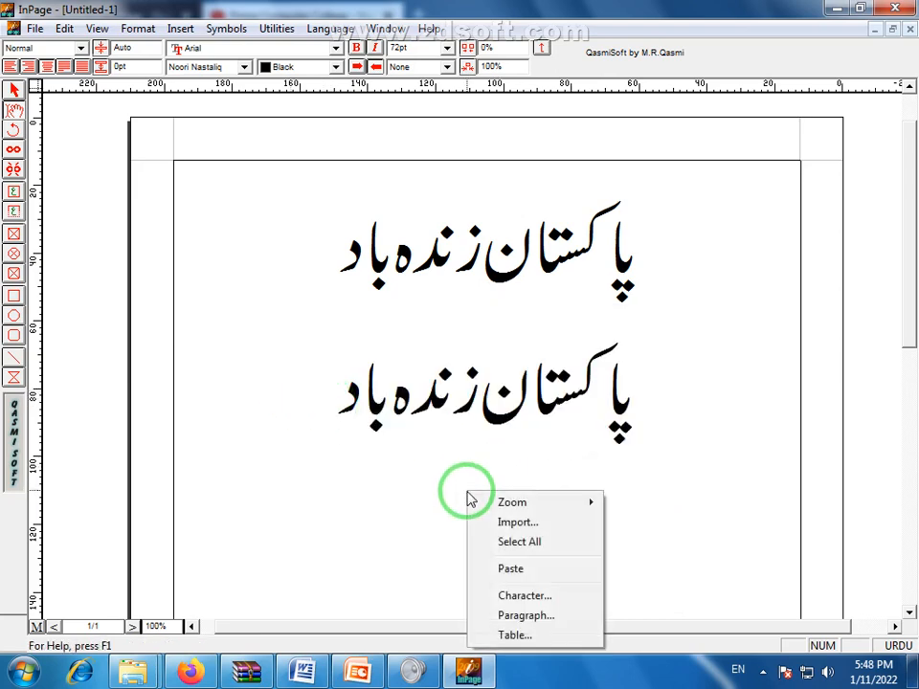
pyautogui.click(512, 569)
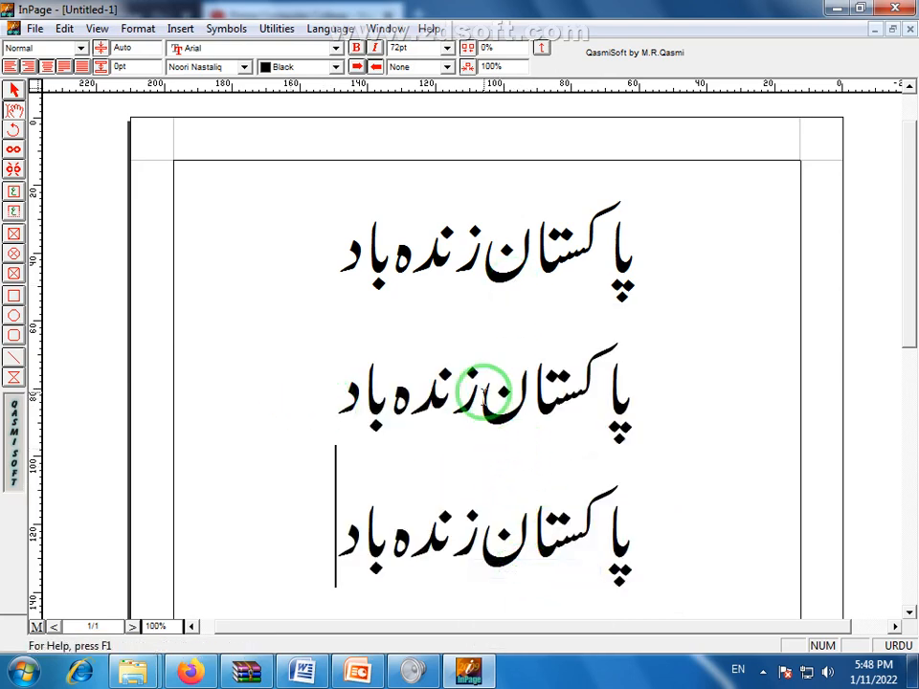
pyautogui.moveTo(346, 254); pyautogui.dragTo(595, 288)
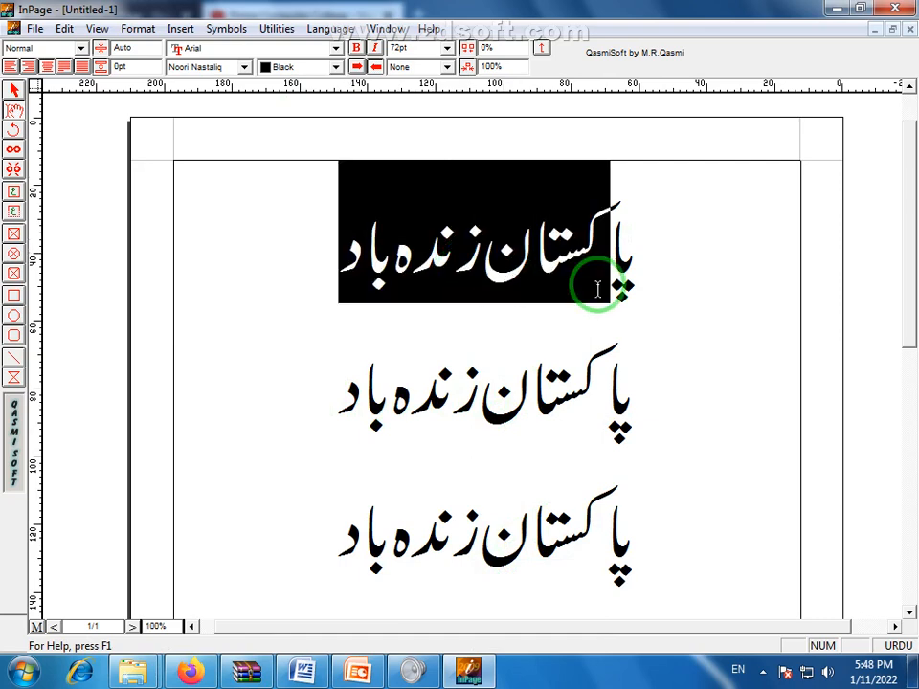
pyautogui.click(514, 266)
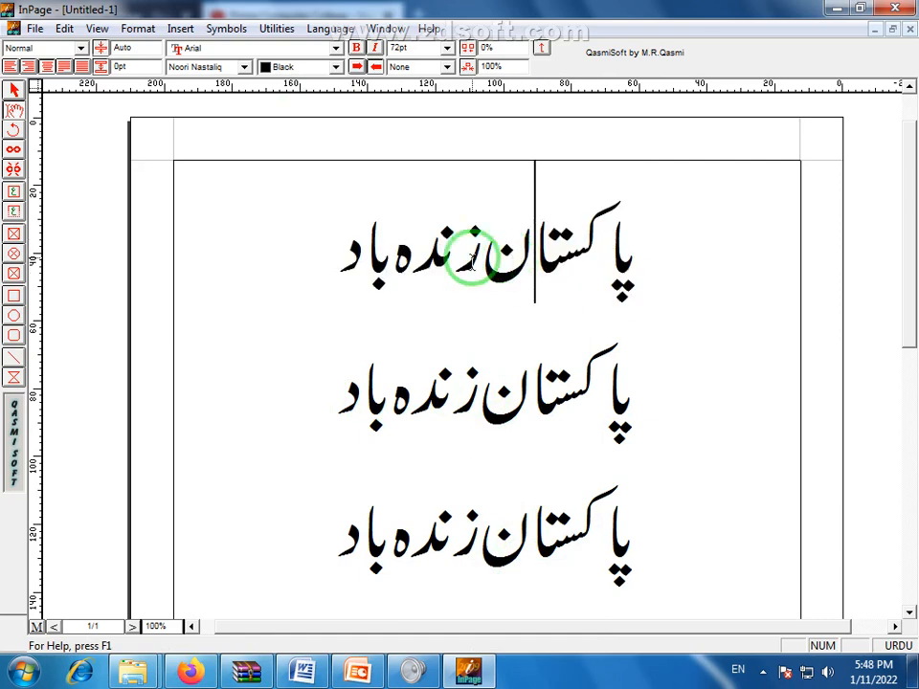
pyautogui.moveTo(346, 257); pyautogui.dragTo(630, 267)
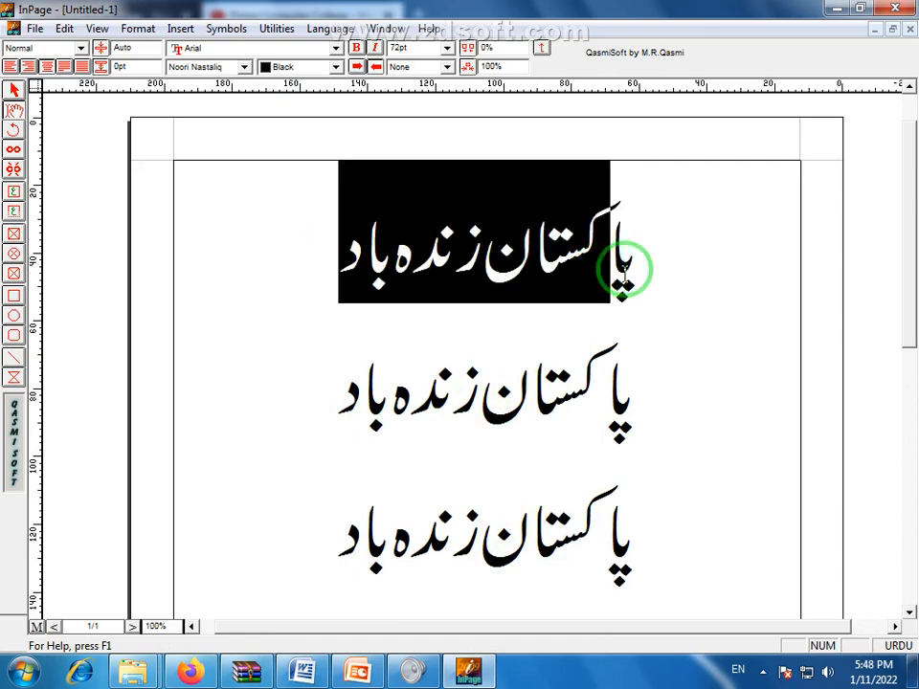
pyautogui.click(630, 281)
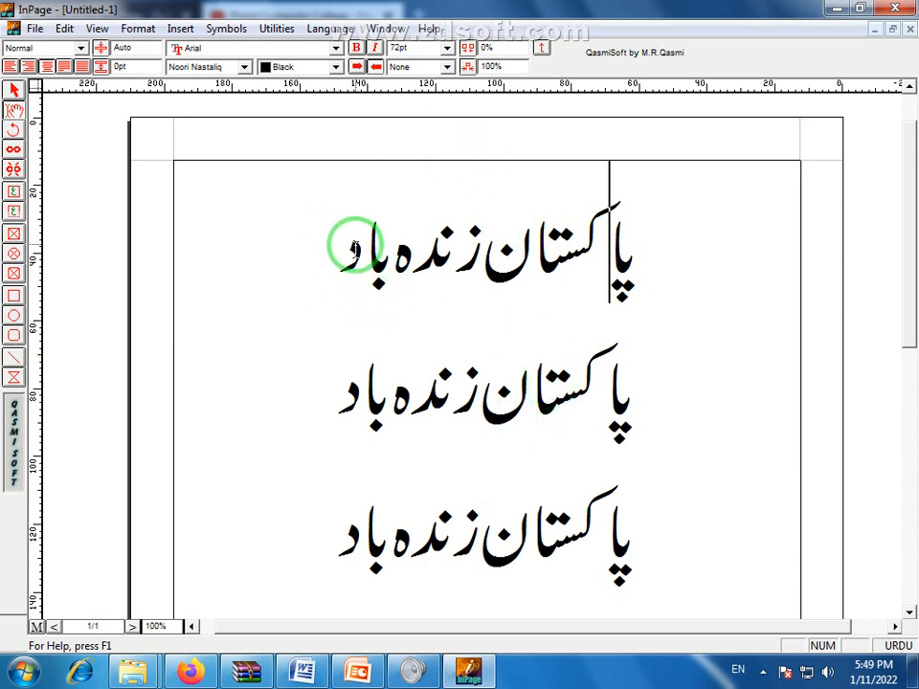
# Select the top line and try the Aasaar and Batool Urdu fonts on it
pyautogui.moveTo(353, 246); pyautogui.dragTo(658, 282)
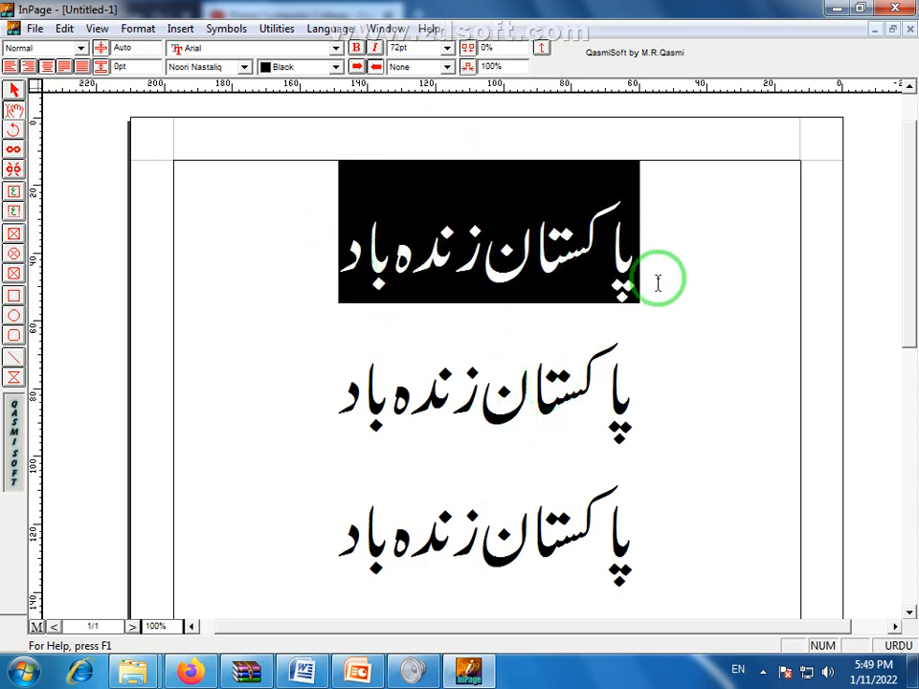
pyautogui.click(244, 67)
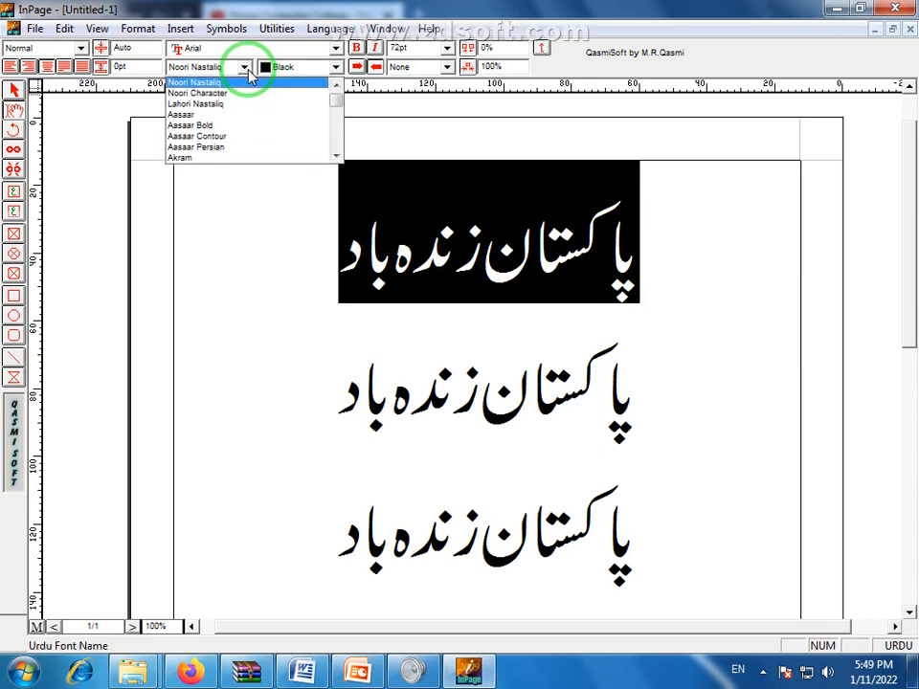
pyautogui.click(196, 116)
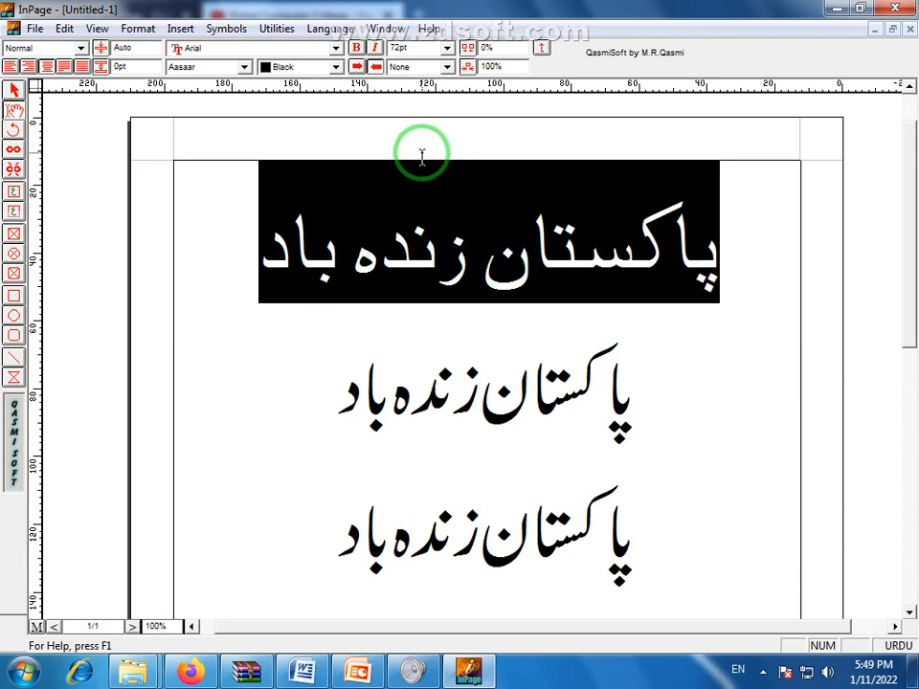
pyautogui.click(245, 68)
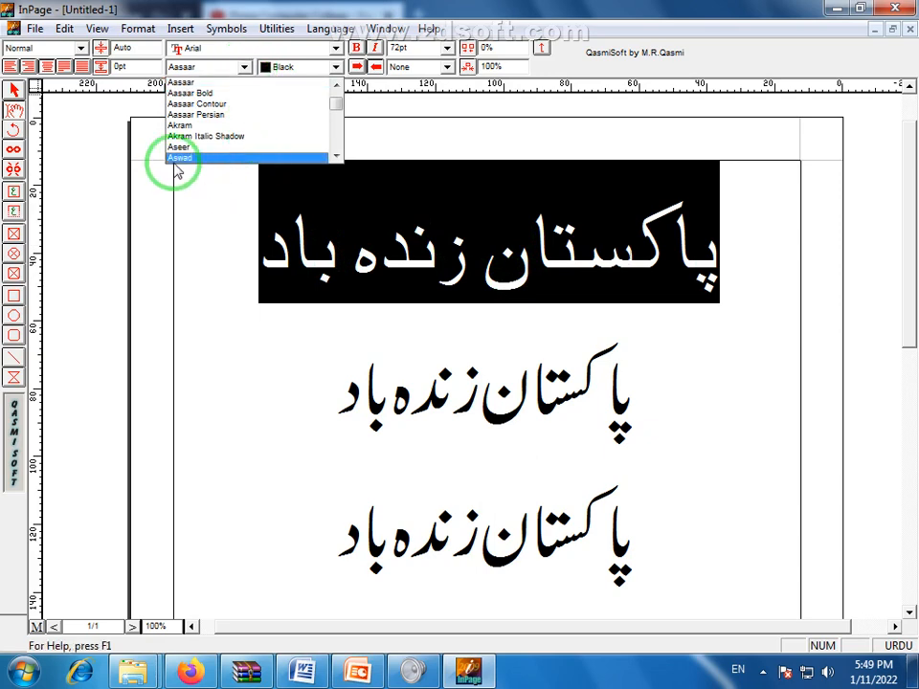
pyautogui.click(336, 155)
pyautogui.click(336, 155)
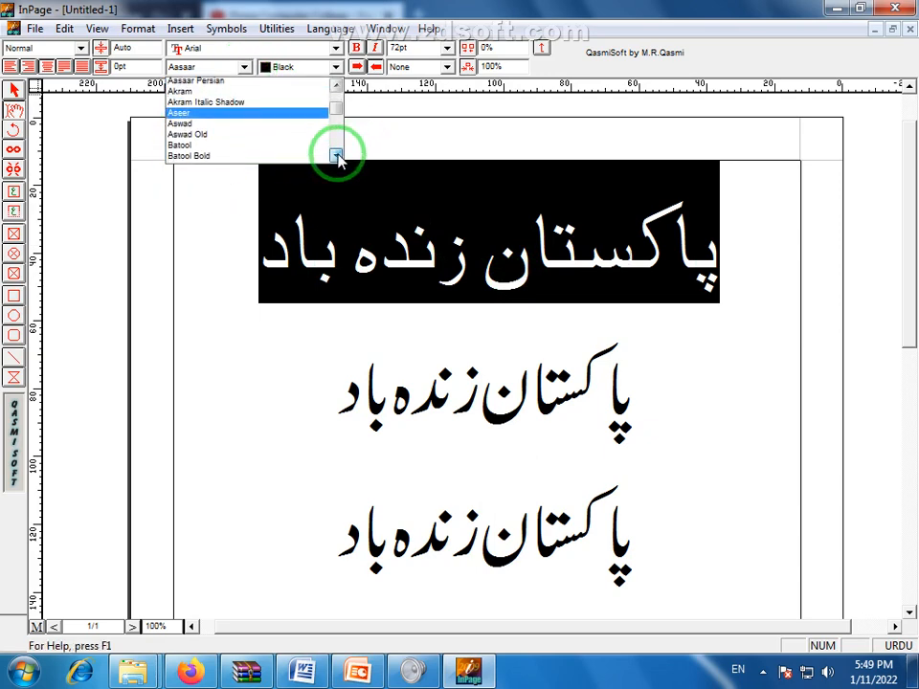
pyautogui.click(336, 155)
pyautogui.click(199, 139)
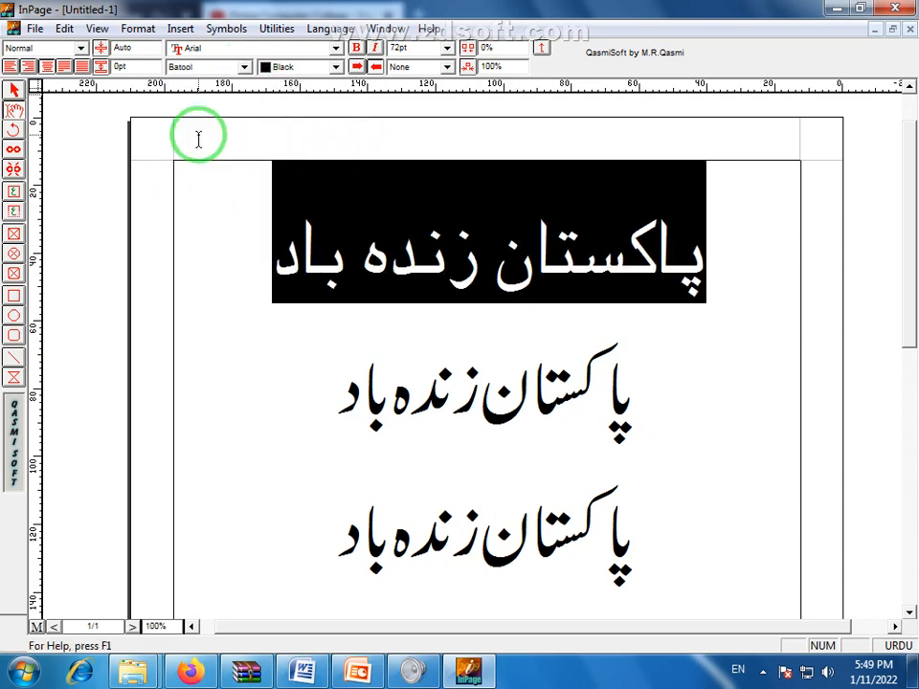
# Try the Bombay Black, Diwani and Dubai fonts on the top line
pyautogui.click(245, 68)
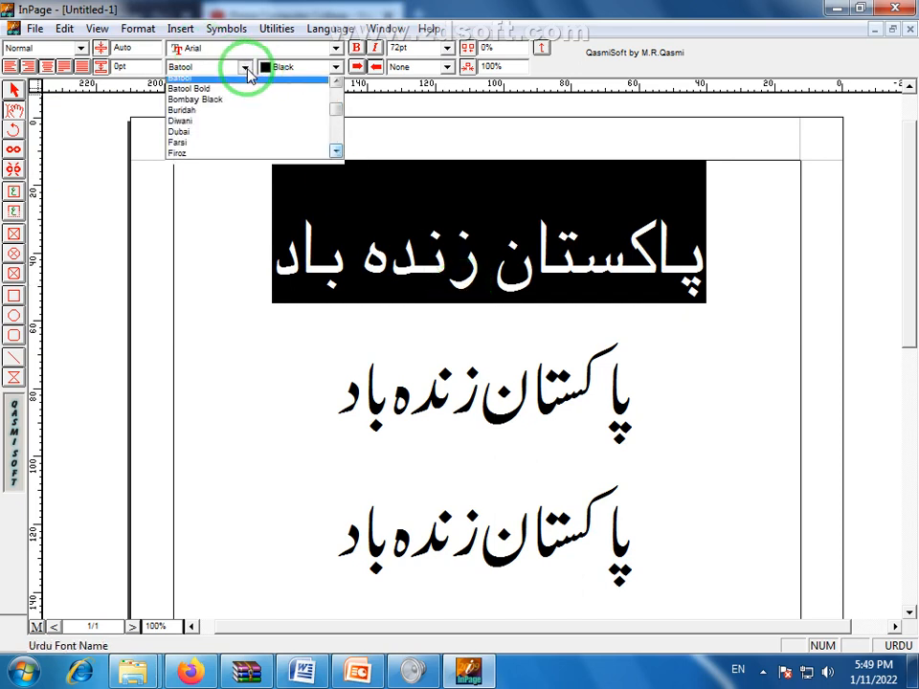
pyautogui.click(230, 101)
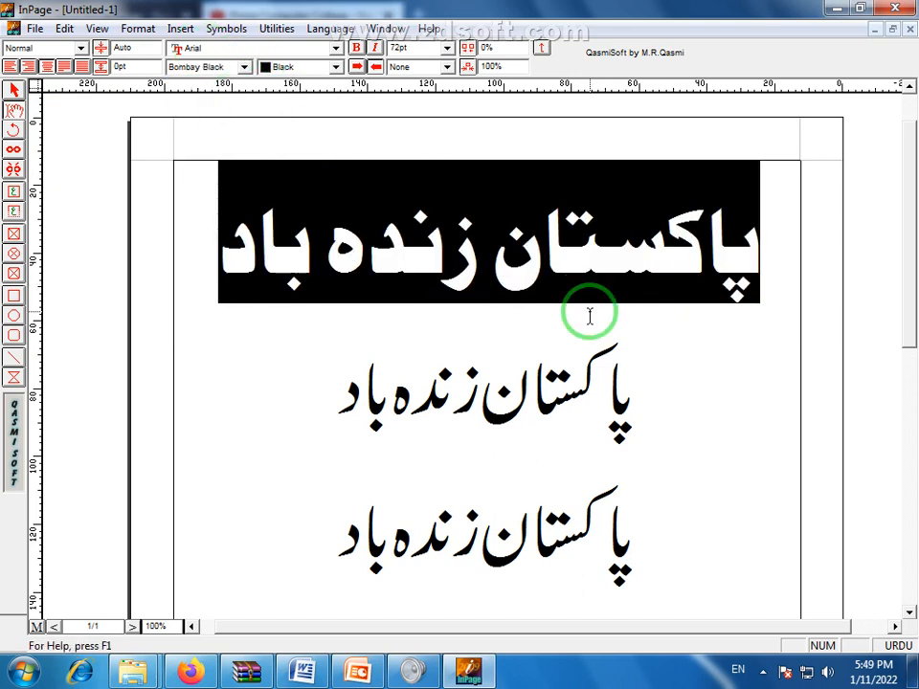
pyautogui.click(245, 67)
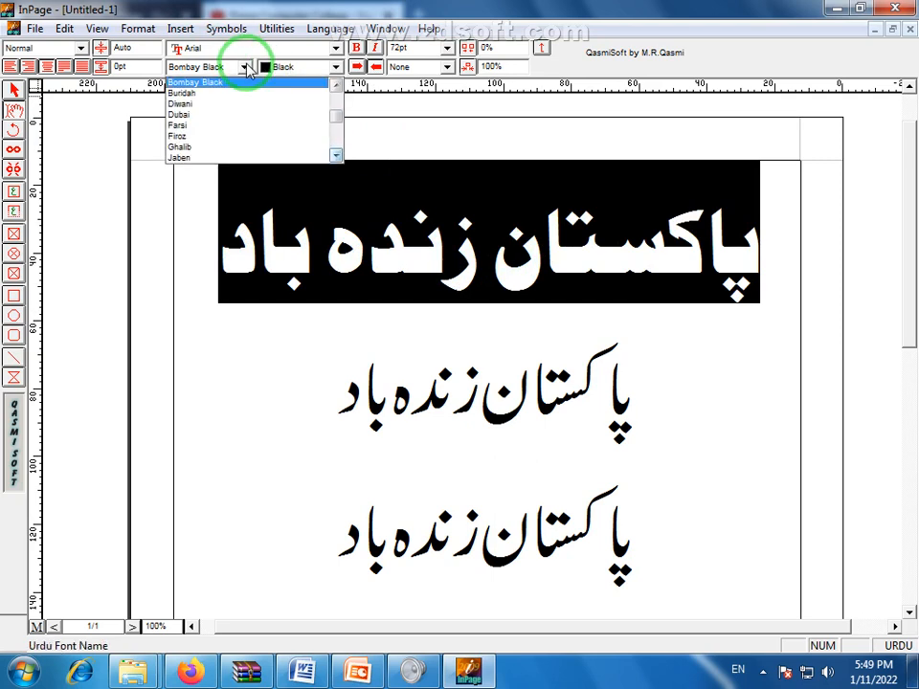
pyautogui.click(203, 104)
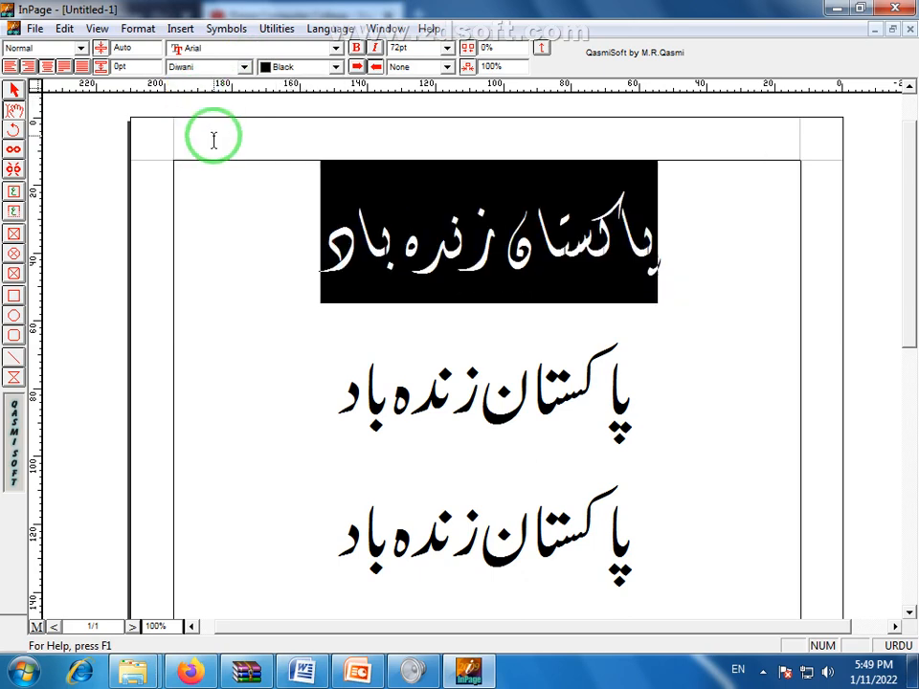
pyautogui.click(245, 68)
pyautogui.click(203, 93)
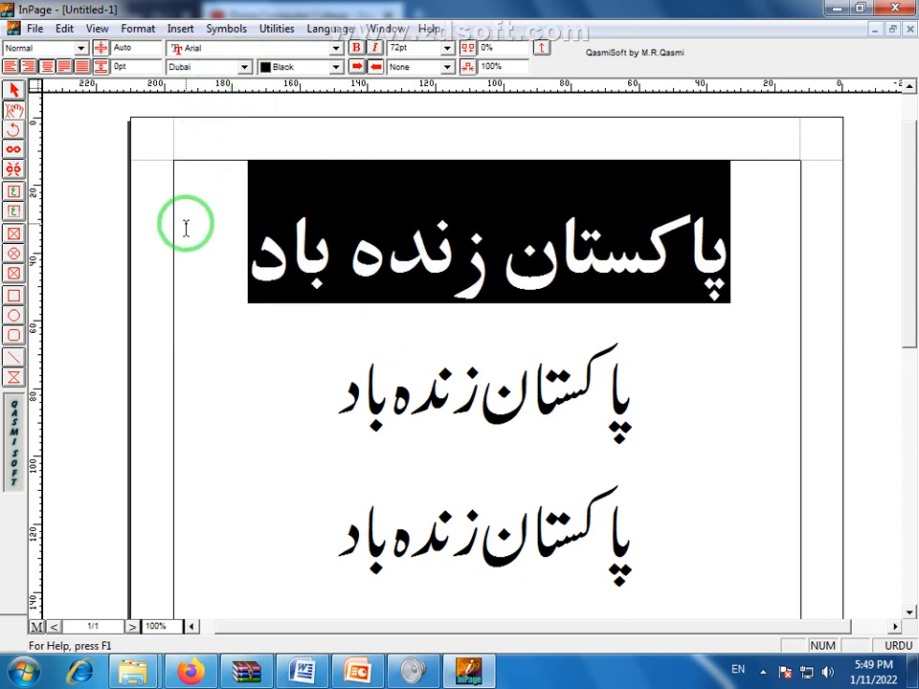
# Switch the top line to the Jaben font, then to Sadaf
pyautogui.click(243, 68)
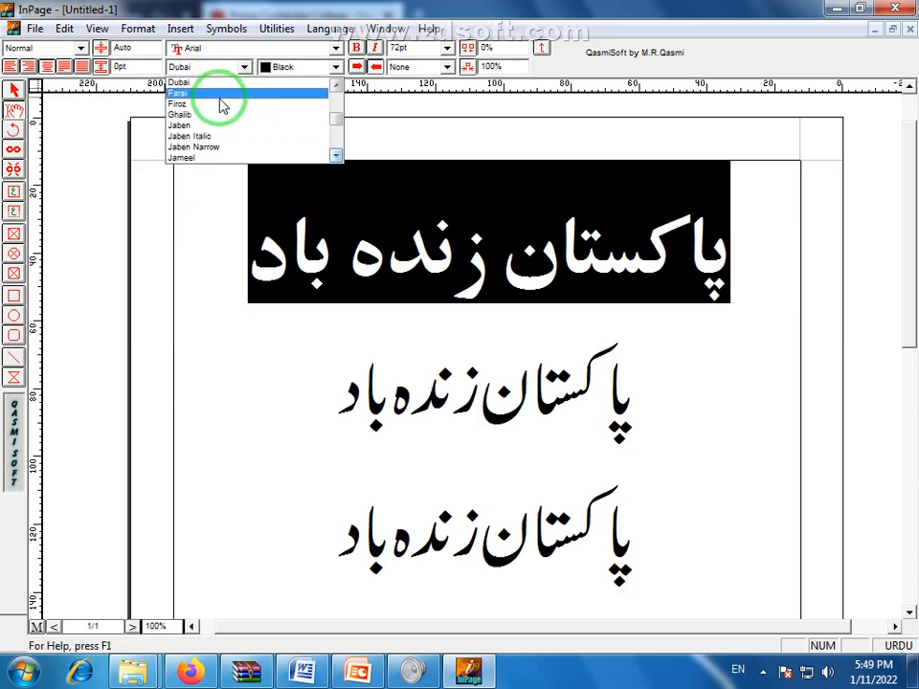
pyautogui.click(205, 126)
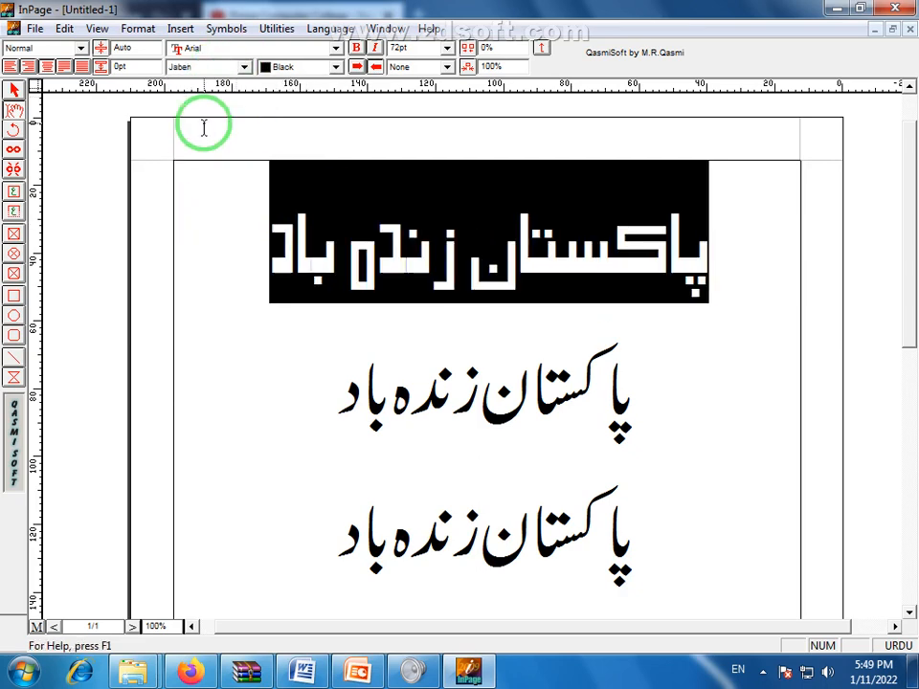
pyautogui.click(245, 68)
pyautogui.press('s')
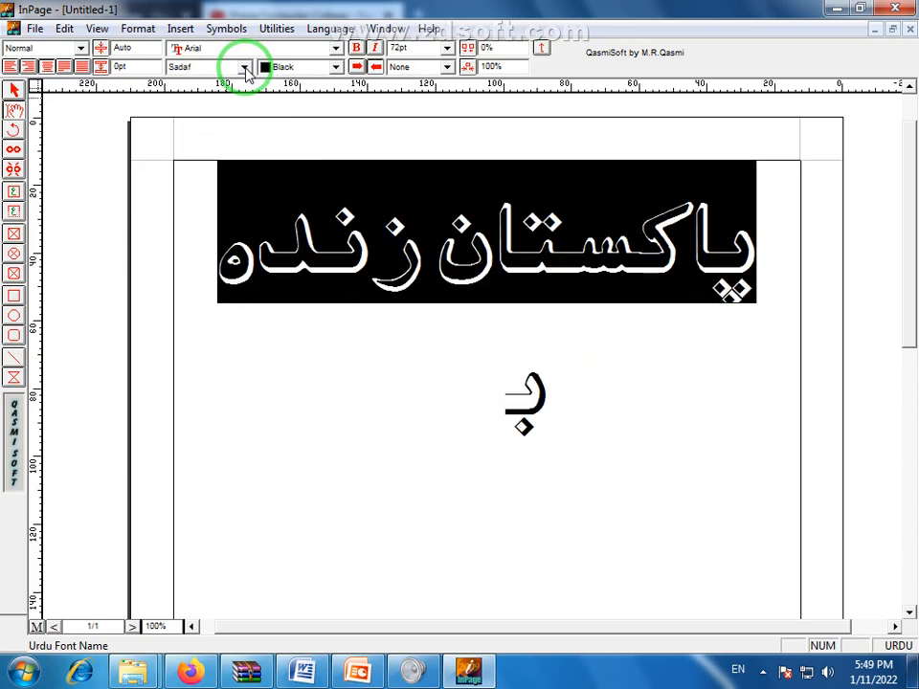
# Set the top line in the Jameel font and check the result
pyautogui.click(245, 69)
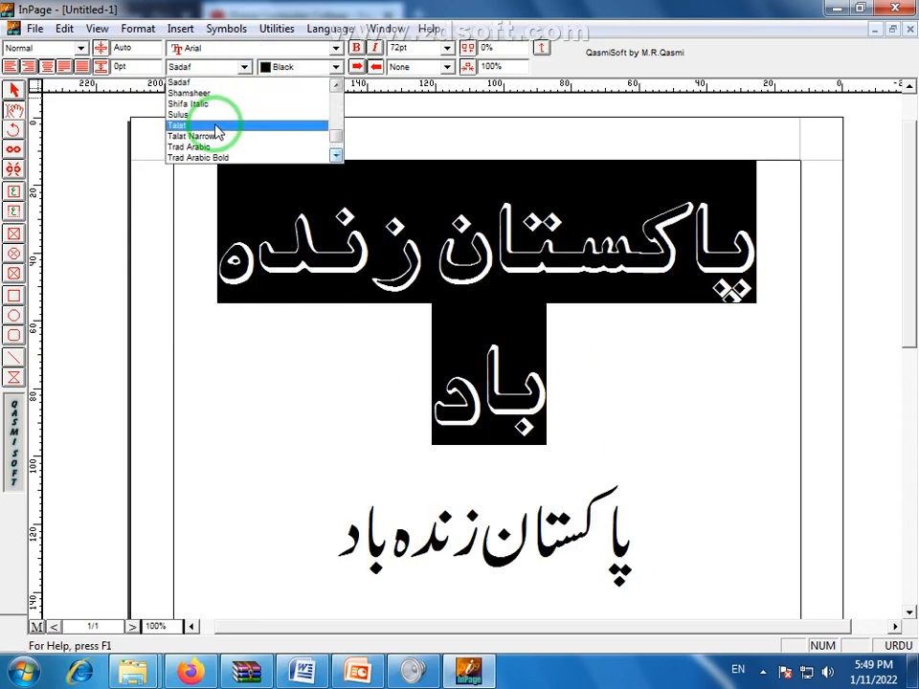
pyautogui.click(335, 86)
pyautogui.click(335, 86)
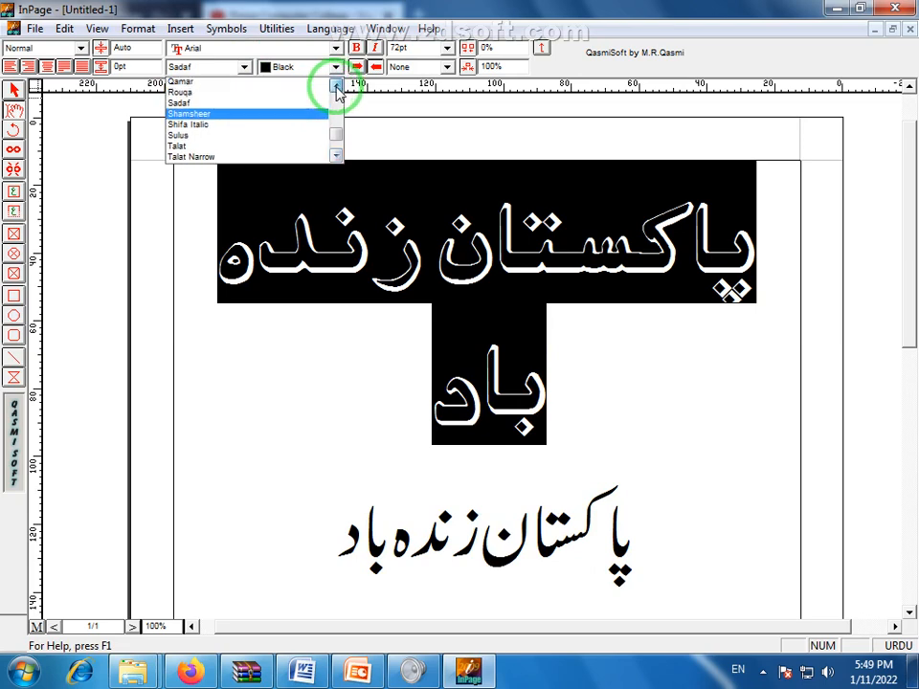
pyautogui.click(335, 86)
pyautogui.click(335, 86)
pyautogui.click(336, 86)
pyautogui.click(335, 87)
pyautogui.click(335, 86)
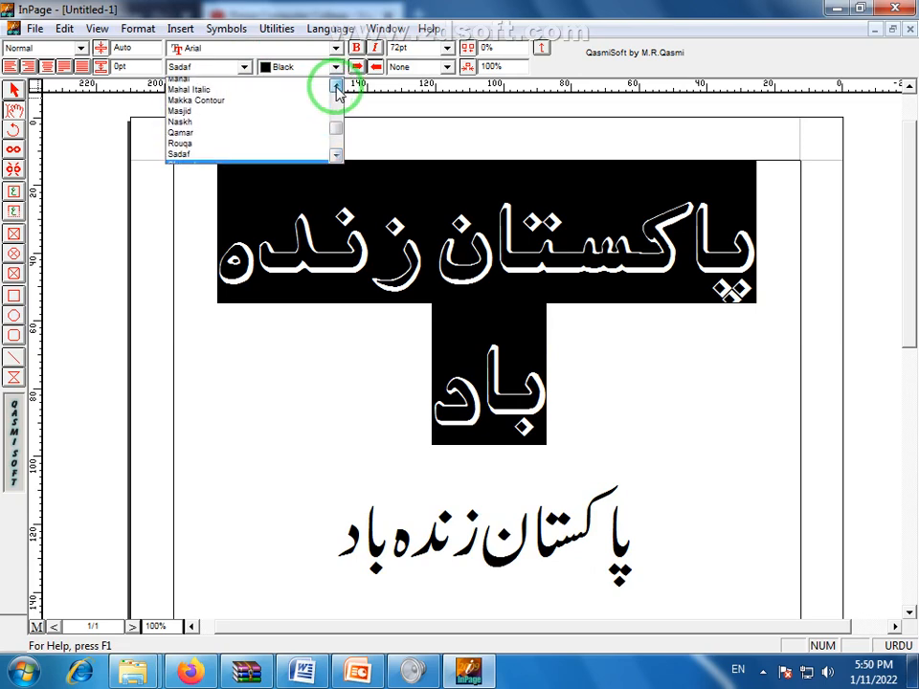
pyautogui.click(335, 86)
pyautogui.click(335, 86)
pyautogui.click(336, 87)
pyautogui.click(335, 86)
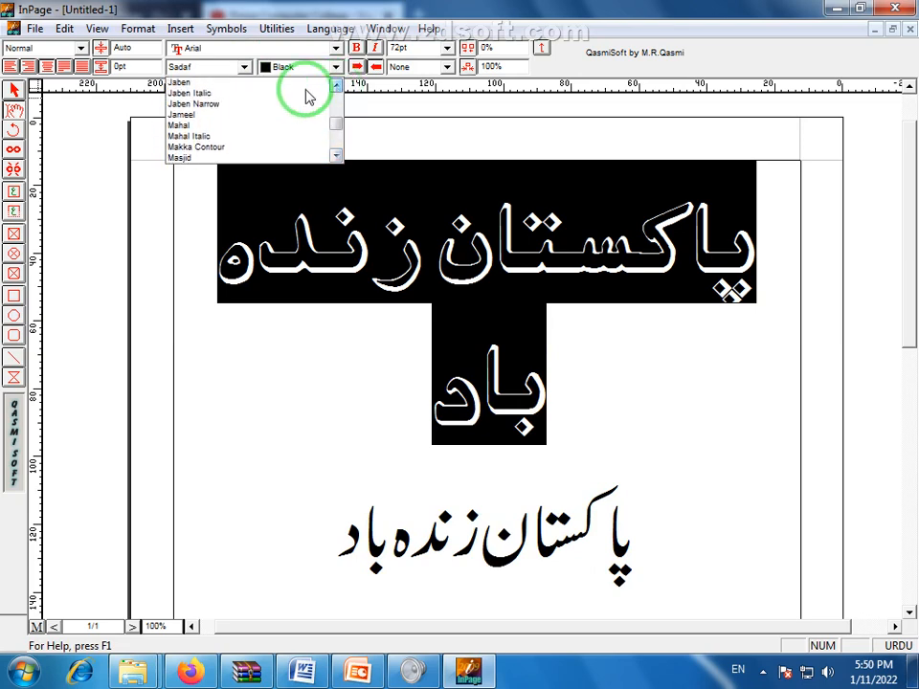
pyautogui.click(182, 114)
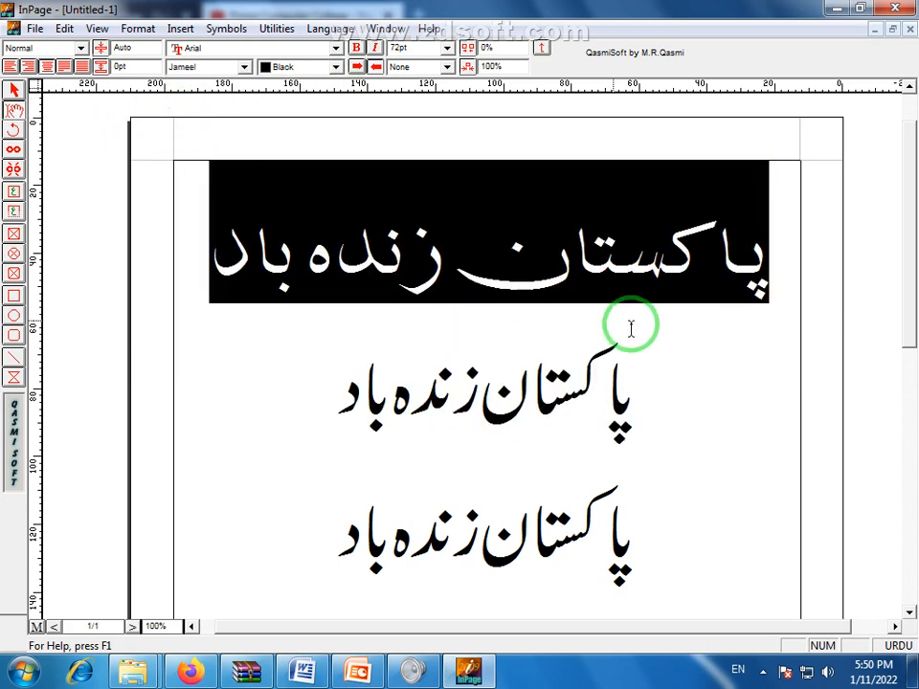
pyautogui.click(459, 299)
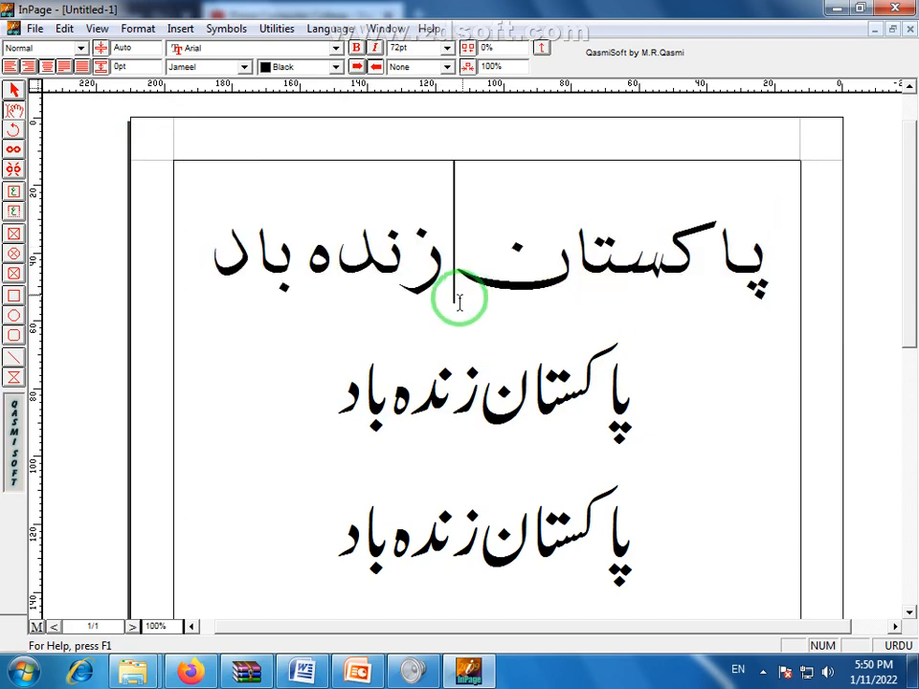
pyautogui.moveTo(221, 256); pyautogui.dragTo(771, 267)
pyautogui.click(576, 309)
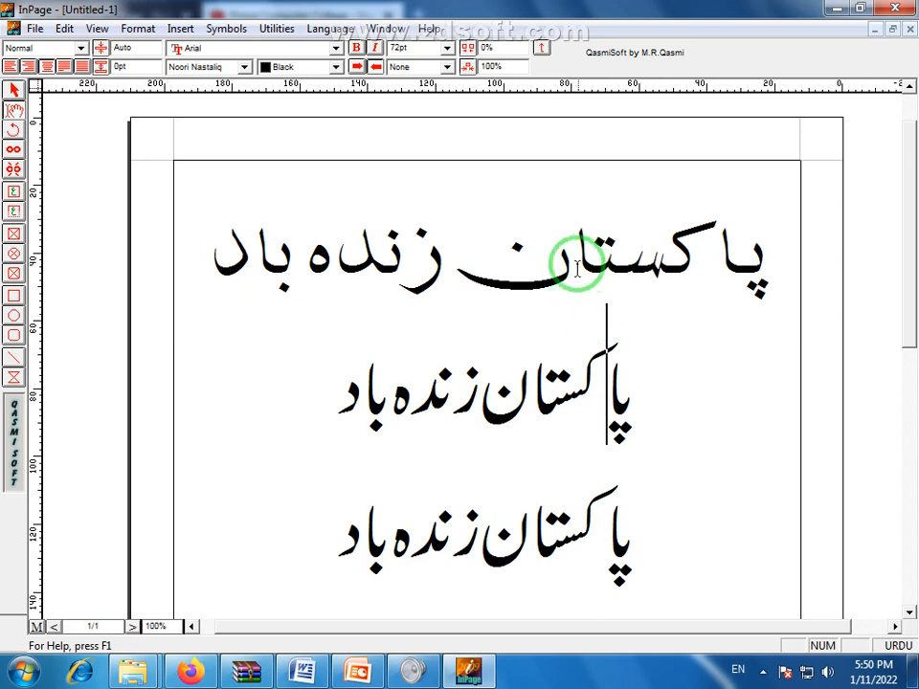
pyautogui.moveTo(227, 241); pyautogui.dragTo(776, 292)
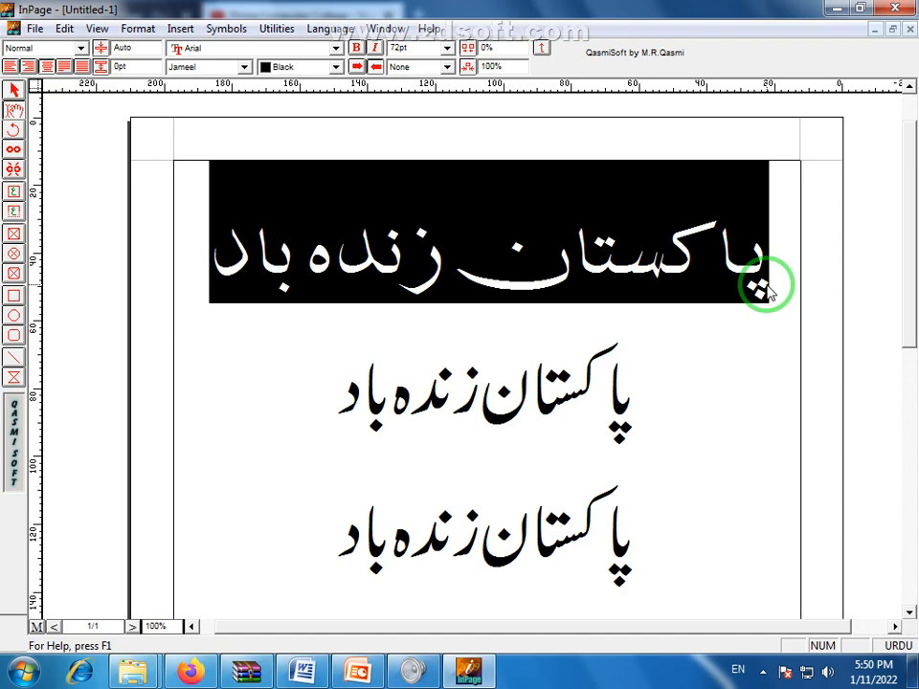
pyautogui.click(407, 244)
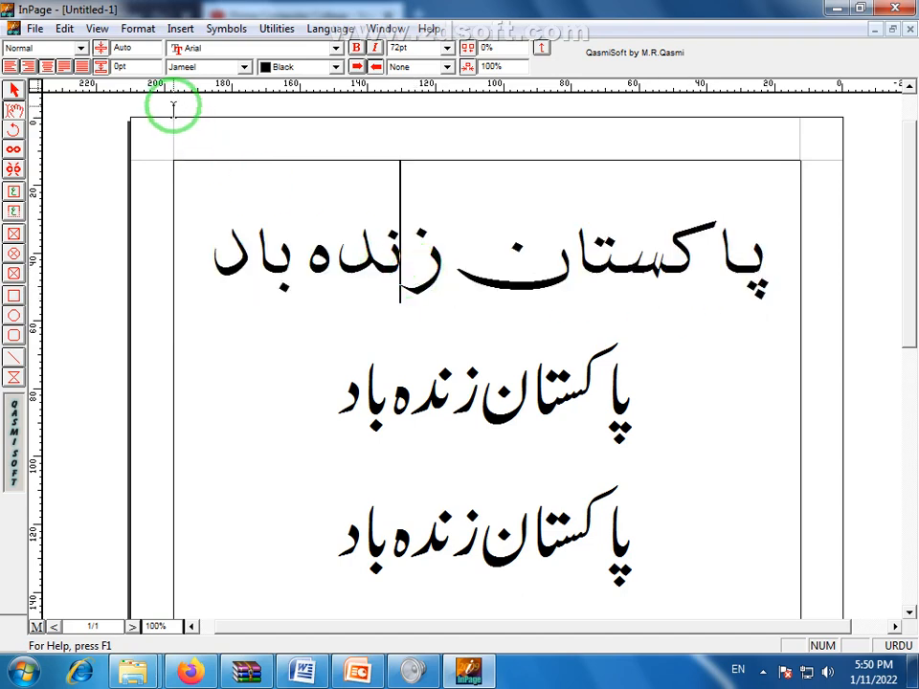
pyautogui.click(245, 67)
pyautogui.moveTo(334, 124); pyautogui.dragTo(331, 81)
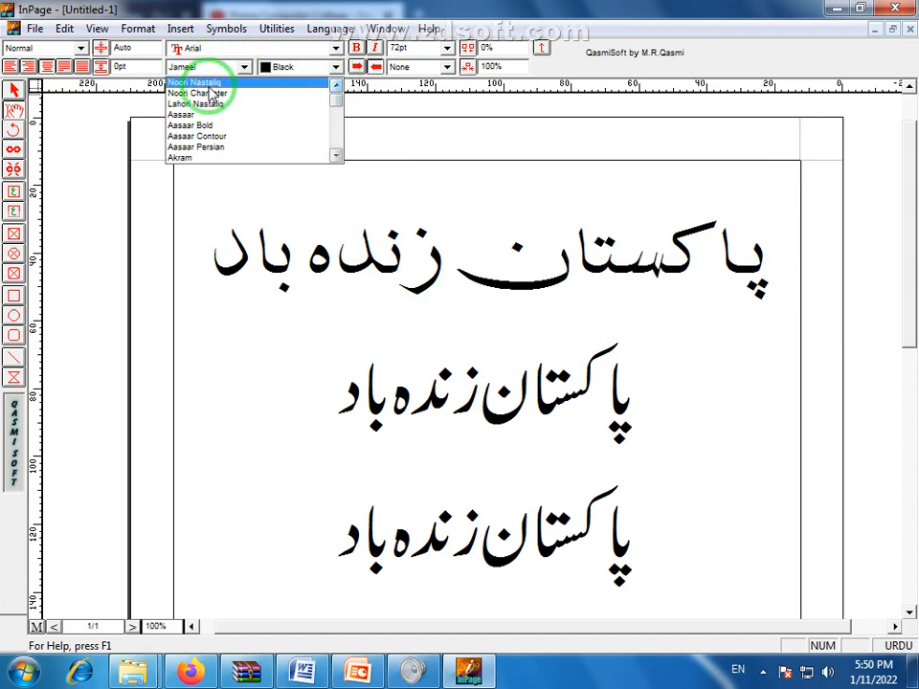
pyautogui.click(455, 392)
# Set the third Urdu line in the Akram font
pyautogui.moveTo(328, 397); pyautogui.dragTo(647, 400)
pyautogui.moveTo(353, 521); pyautogui.dragTo(718, 544)
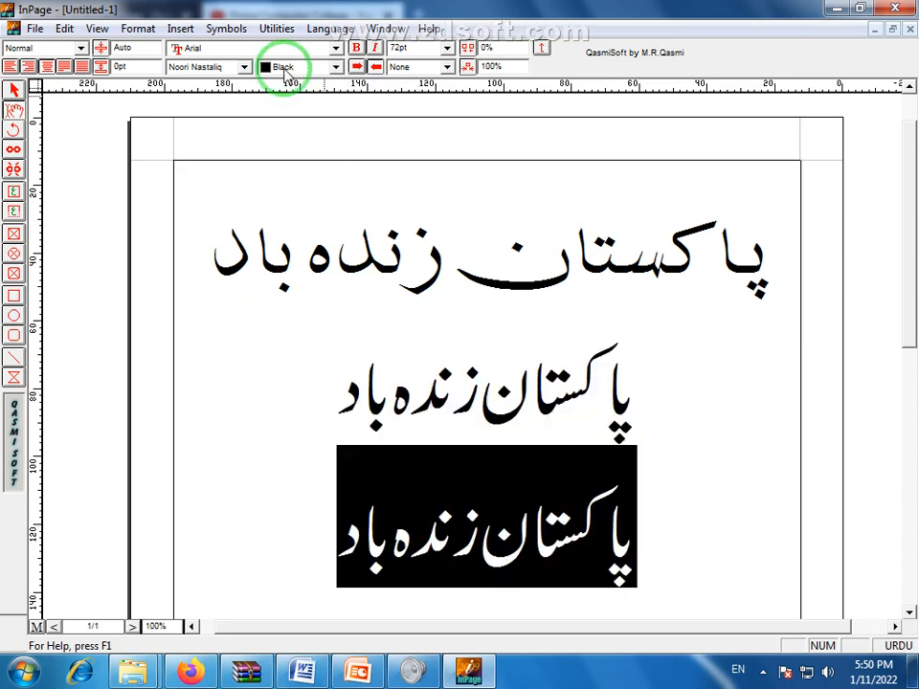
pyautogui.click(246, 67)
pyautogui.click(223, 157)
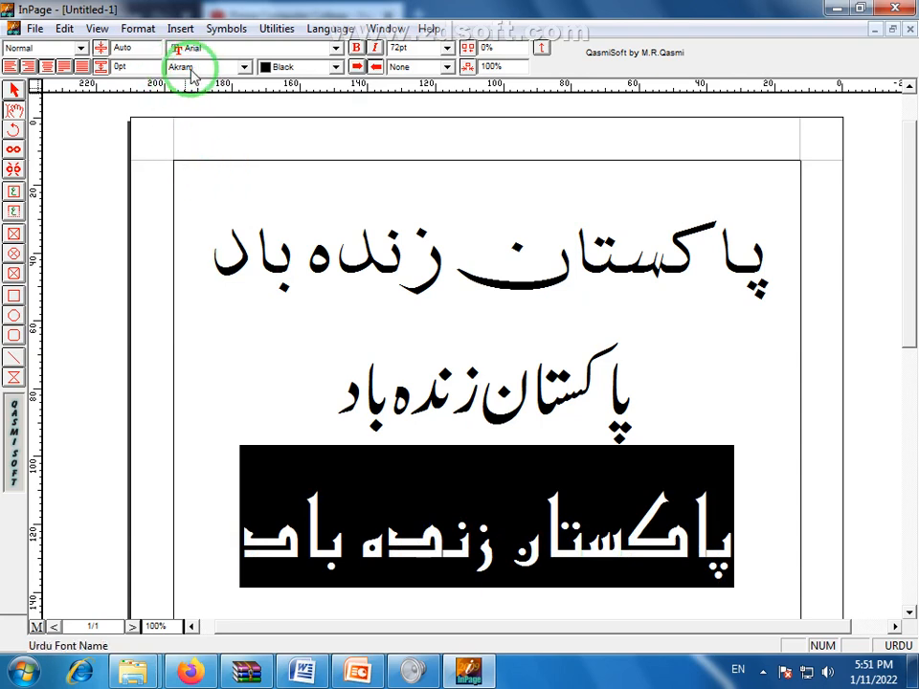
pyautogui.click(439, 487)
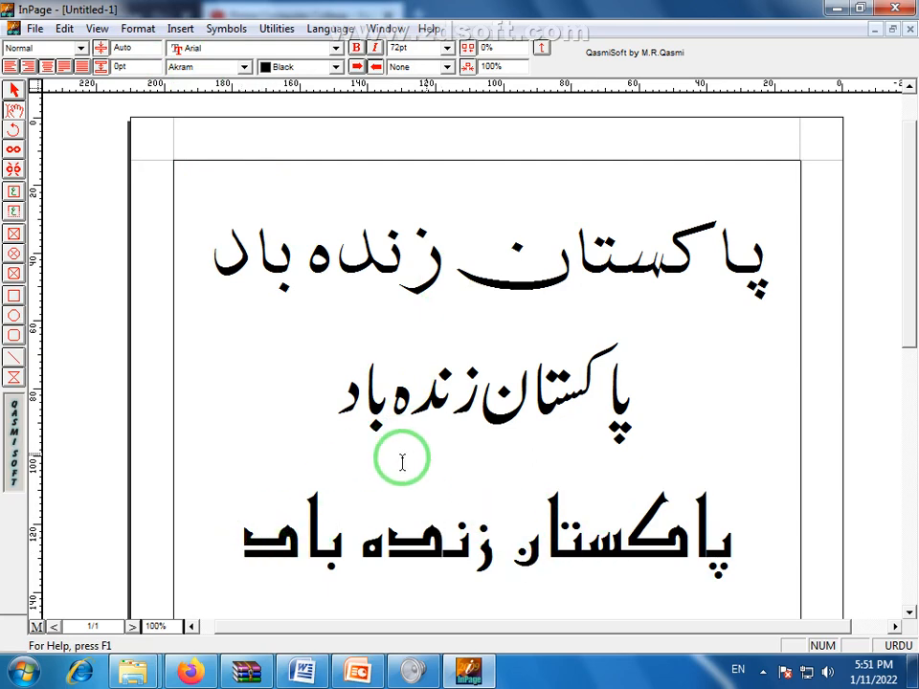
# Copy the second Noori Nastaliq line and paste it onto a new line beneath
pyautogui.moveTo(332, 412); pyautogui.dragTo(646, 415)
pyautogui.rightClick(557, 415)
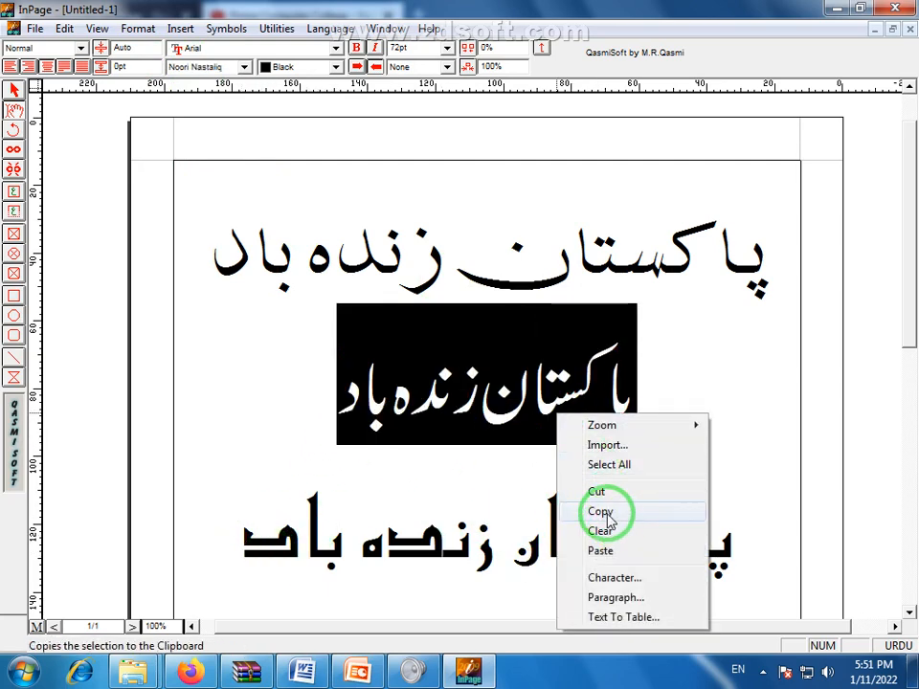
pyautogui.click(605, 511)
pyautogui.click(340, 399)
pyautogui.press('Return')
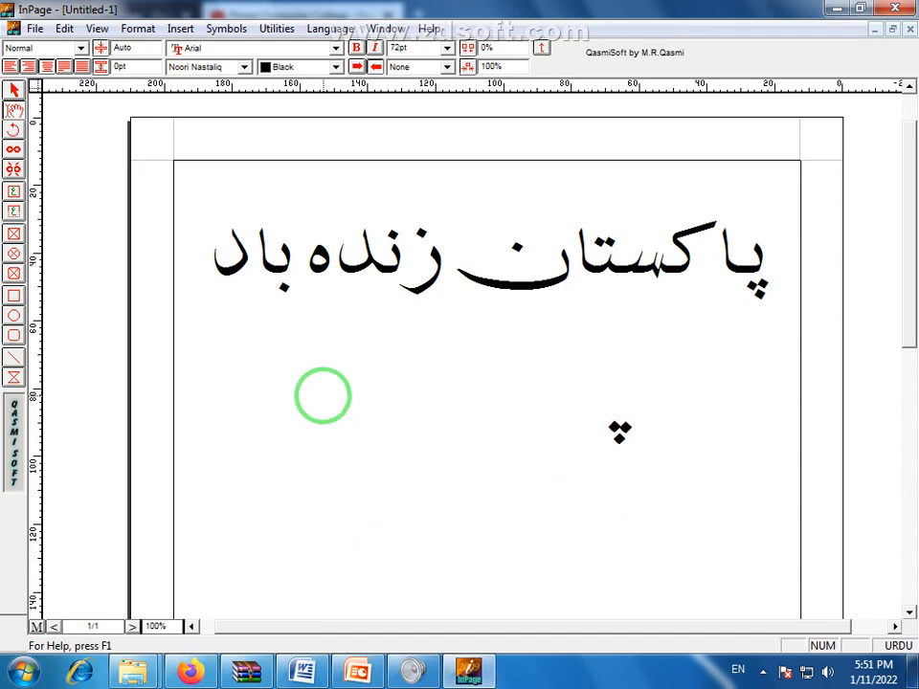
pyautogui.hotkey('ctrl', 'v')
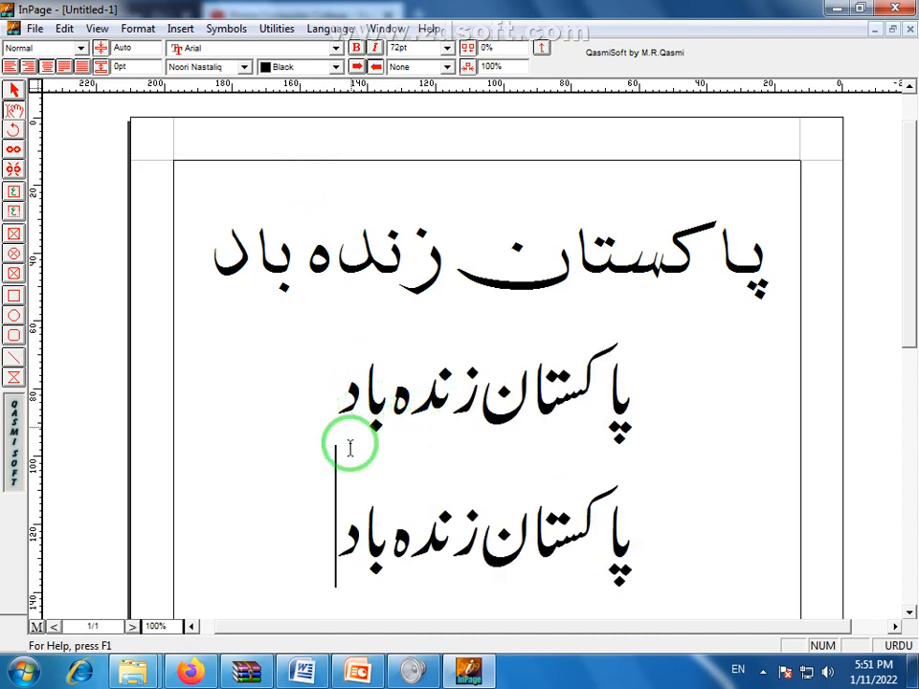
pyautogui.moveTo(350, 443); pyautogui.dragTo(691, 550)
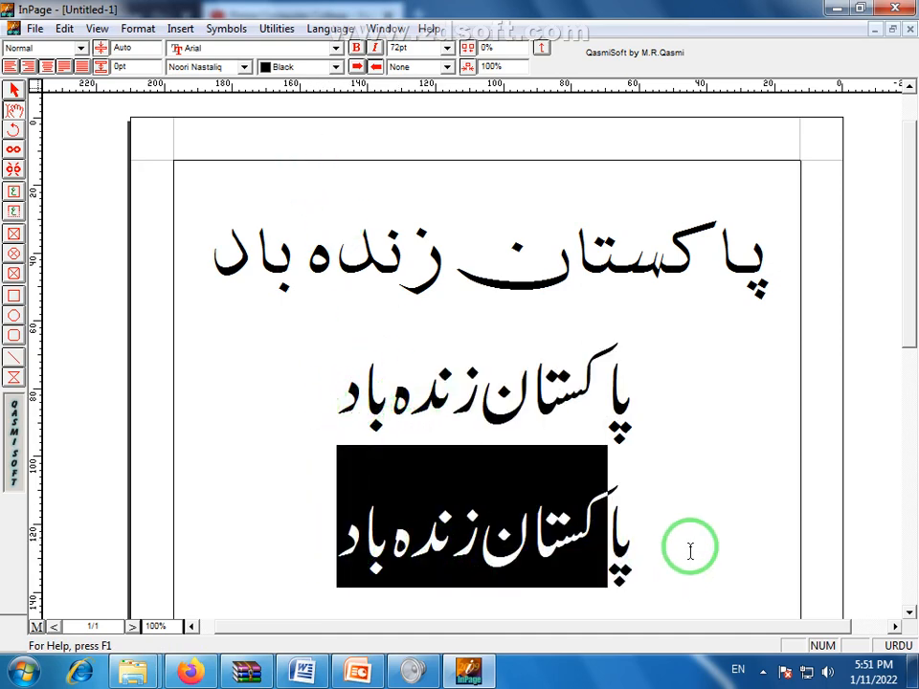
# Change the selected line from Mahal to the Masjid font at 60pt
pyautogui.click(245, 69)
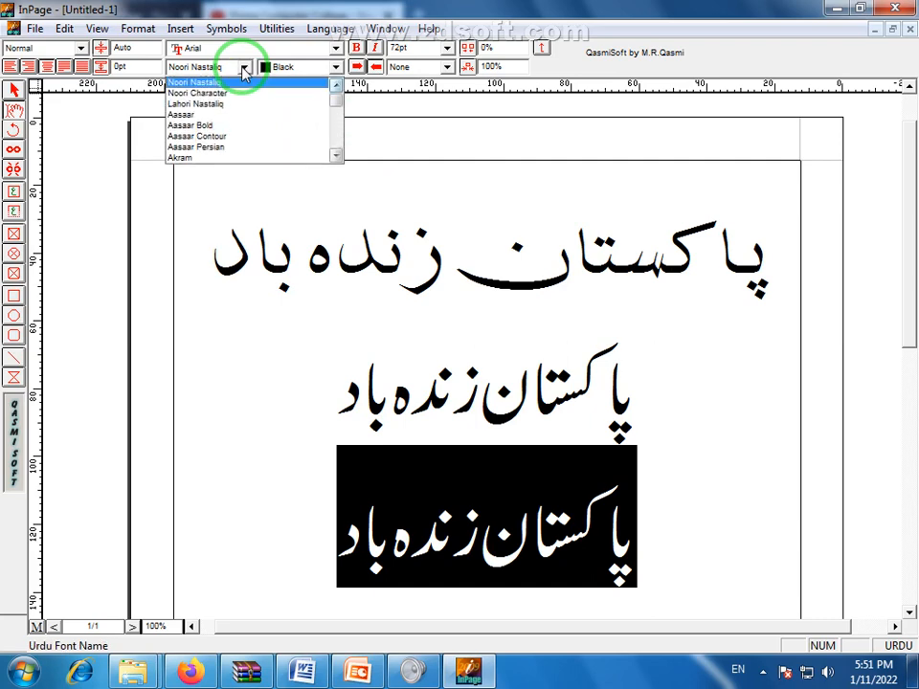
pyautogui.press('m')
pyautogui.click(246, 69)
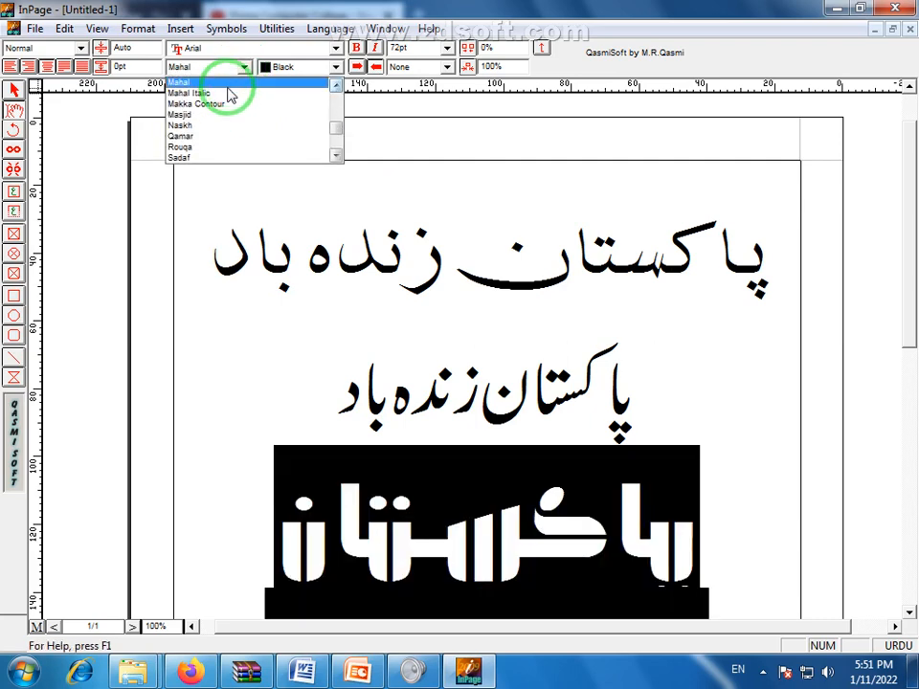
pyautogui.click(213, 116)
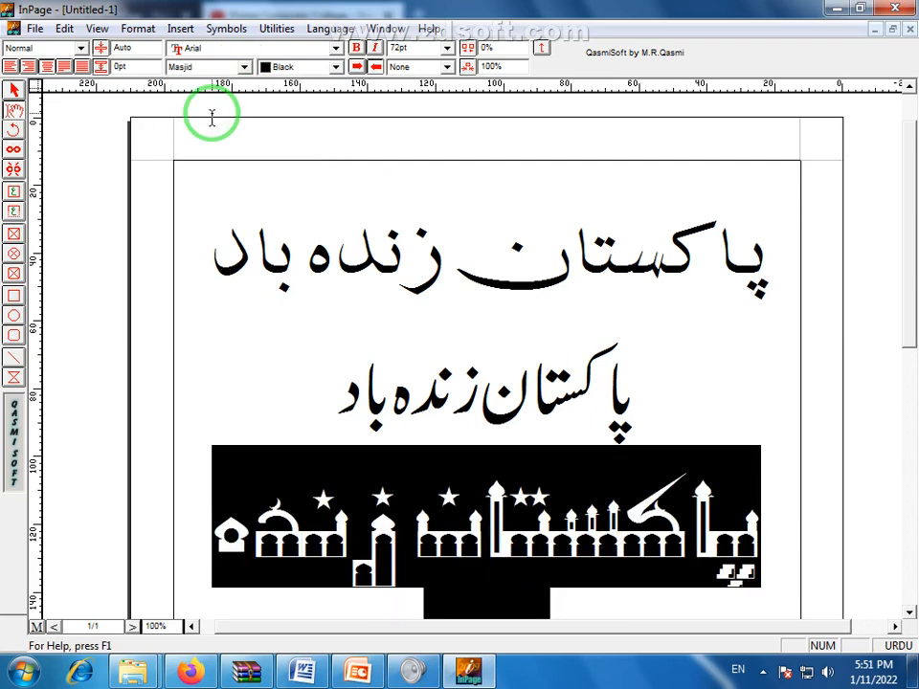
pyautogui.click(440, 49)
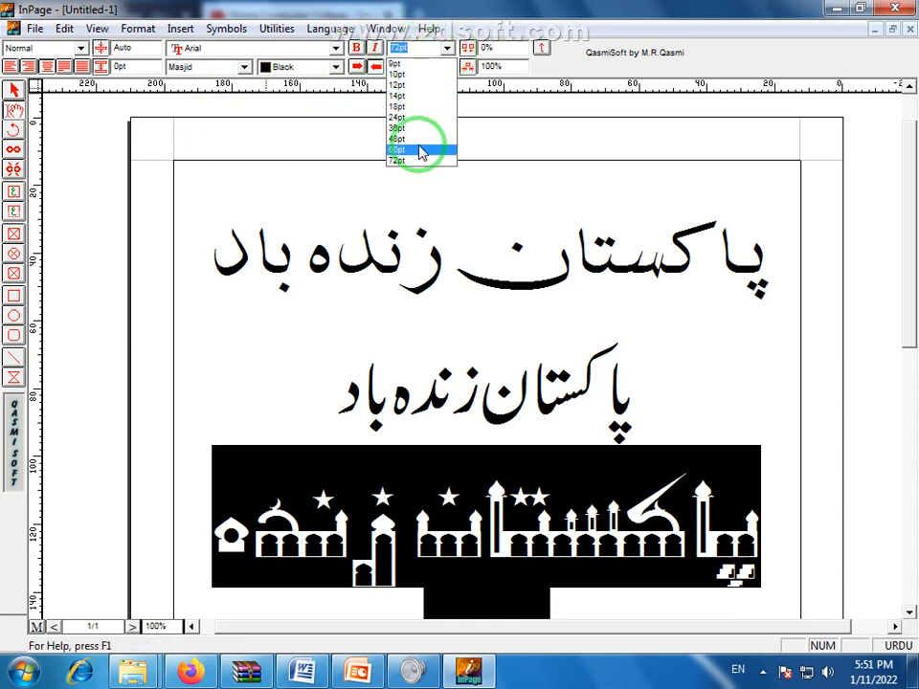
pyautogui.click(422, 151)
pyautogui.click(484, 535)
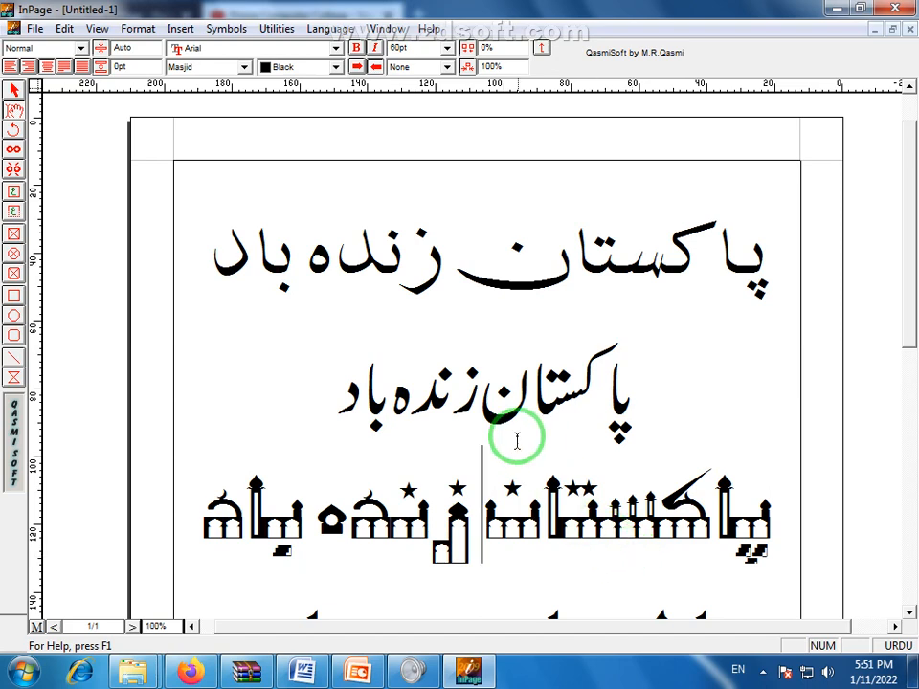
pyautogui.click(361, 384)
# Select and copy the second Noori Nastaliq 'پاکستان زندہ باد' line
pyautogui.keyDown('shift'); pyautogui.click(341, 384); pyautogui.keyUp('shift')
pyautogui.moveTo(382, 392); pyautogui.dragTo(646, 406)
pyautogui.click(645, 410)
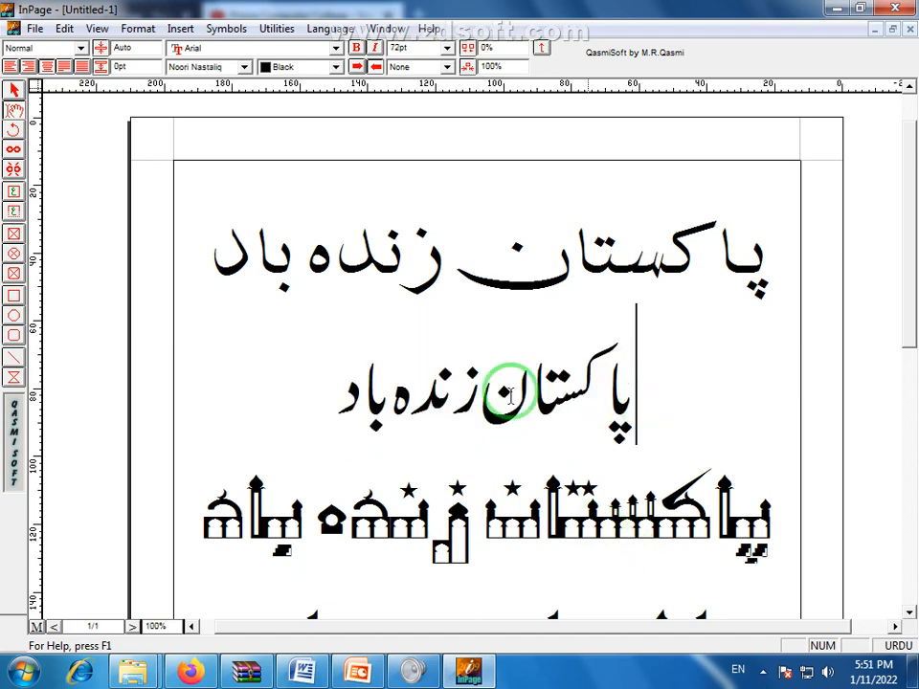
pyautogui.scroll(-3, 910, 383)
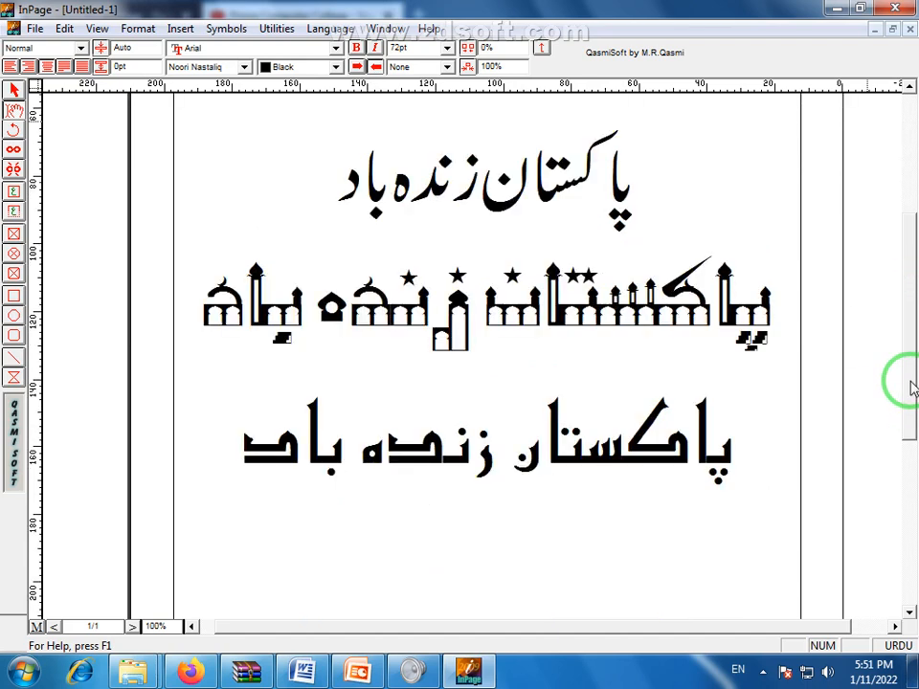
pyautogui.click(223, 441)
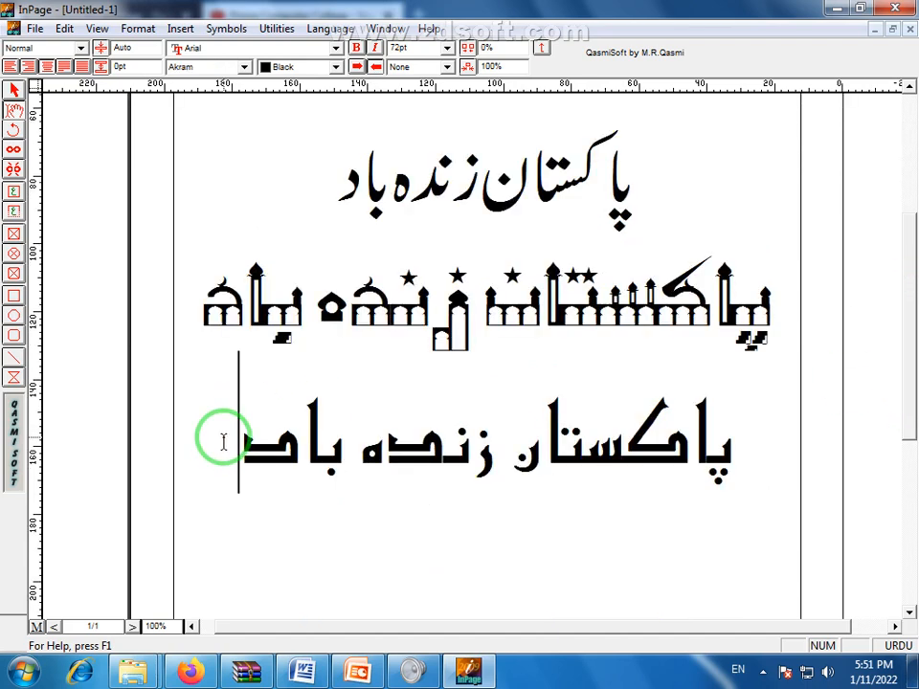
pyautogui.click(296, 175)
pyautogui.moveTo(909, 316); pyautogui.dragTo(909, 180)
pyautogui.moveTo(315, 465); pyautogui.dragTo(580, 467)
pyautogui.rightClick(492, 433)
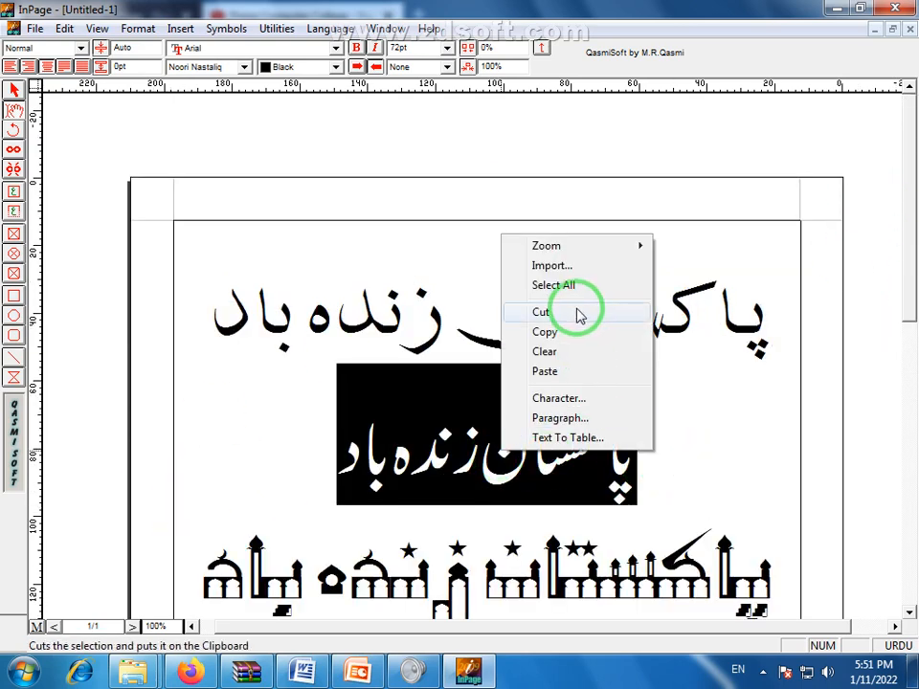
pyautogui.click(569, 333)
# Paste the copied line onto a new line below the second line
pyautogui.click(328, 445)
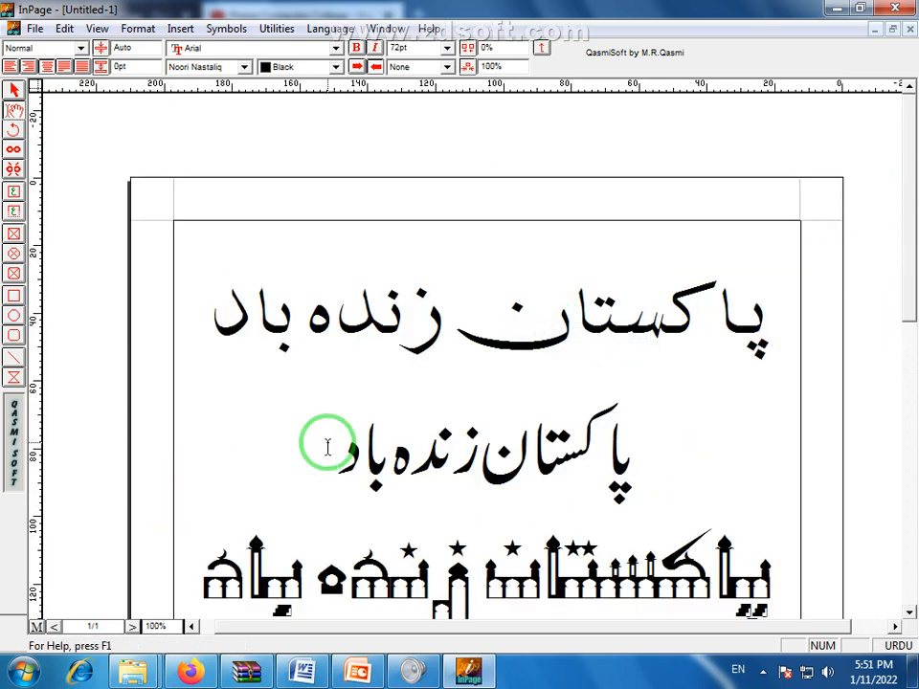
pyautogui.press('Return')
pyautogui.rightClick(448, 370)
pyautogui.click(490, 442)
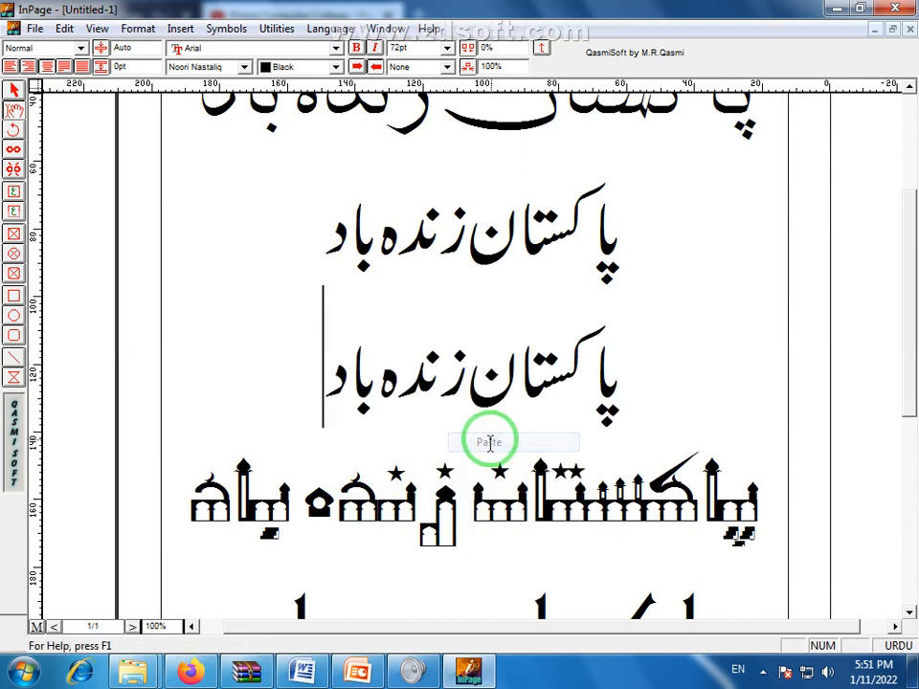
pyautogui.moveTo(304, 215); pyautogui.dragTo(594, 135)
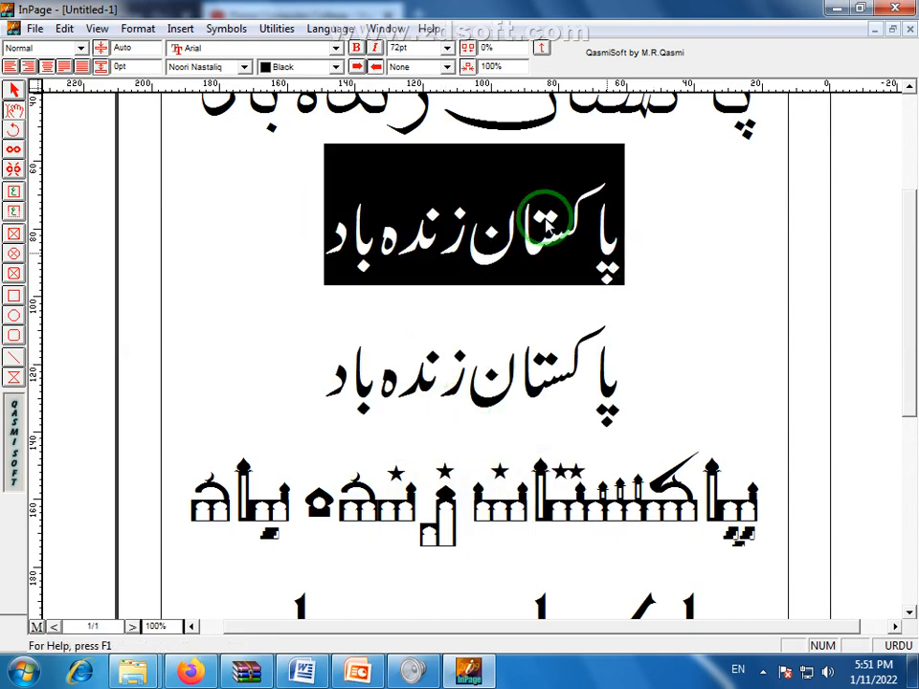
# Set the selected 'پاکستان زندہ باد' line in the Naskh font
pyautogui.click(244, 69)
pyautogui.click(245, 68)
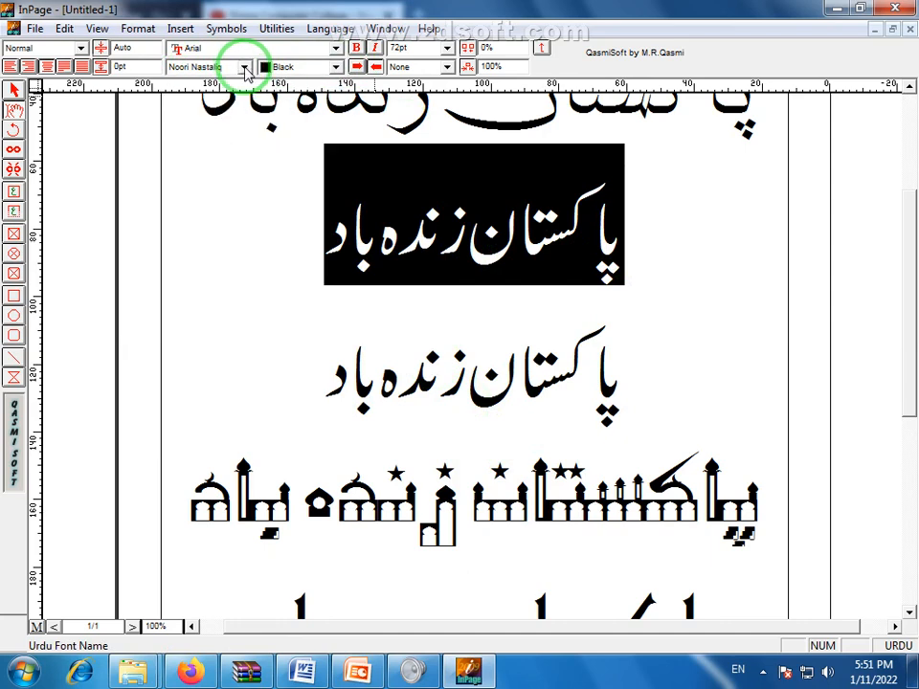
pyautogui.click(245, 69)
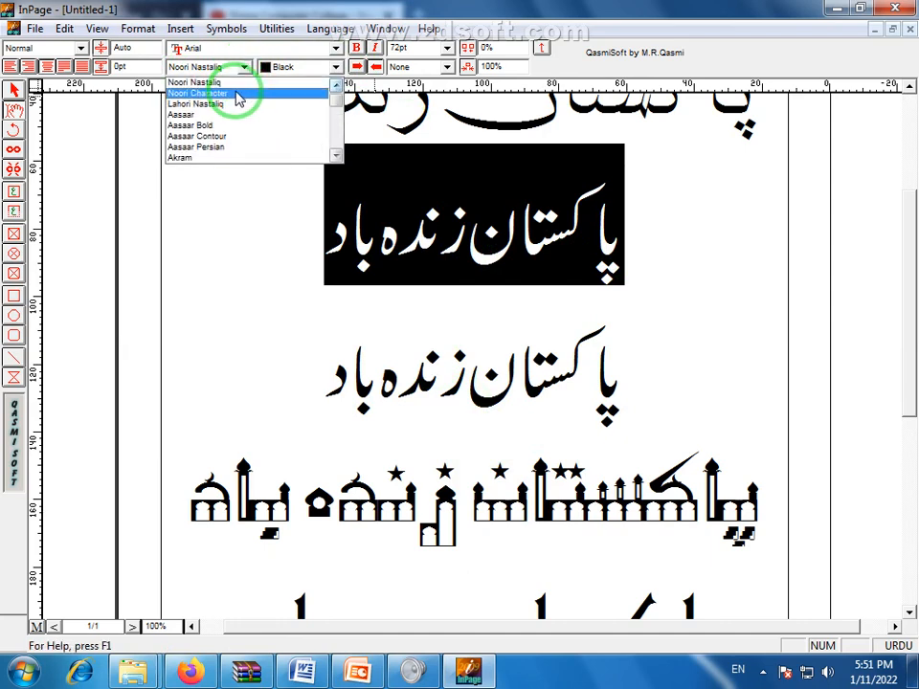
pyautogui.moveTo(336, 93); pyautogui.dragTo(333, 126)
pyautogui.click(334, 156)
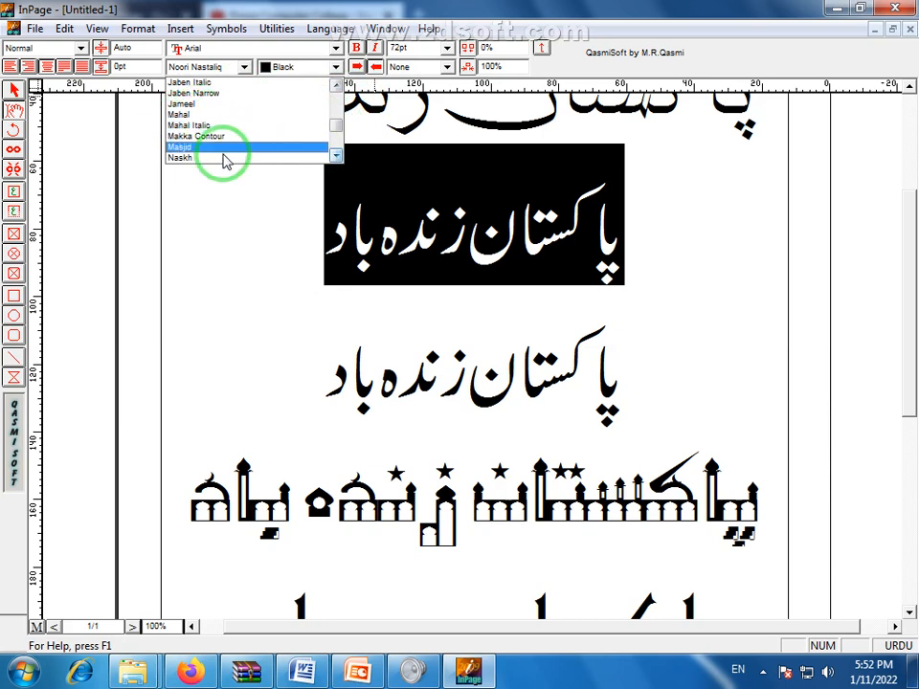
pyautogui.click(182, 158)
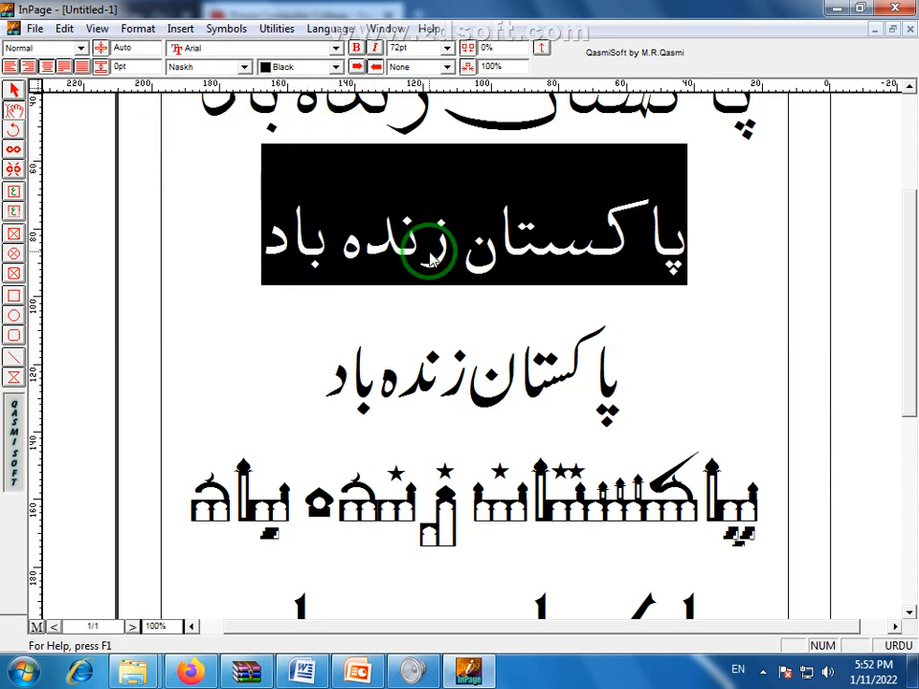
pyautogui.click(486, 266)
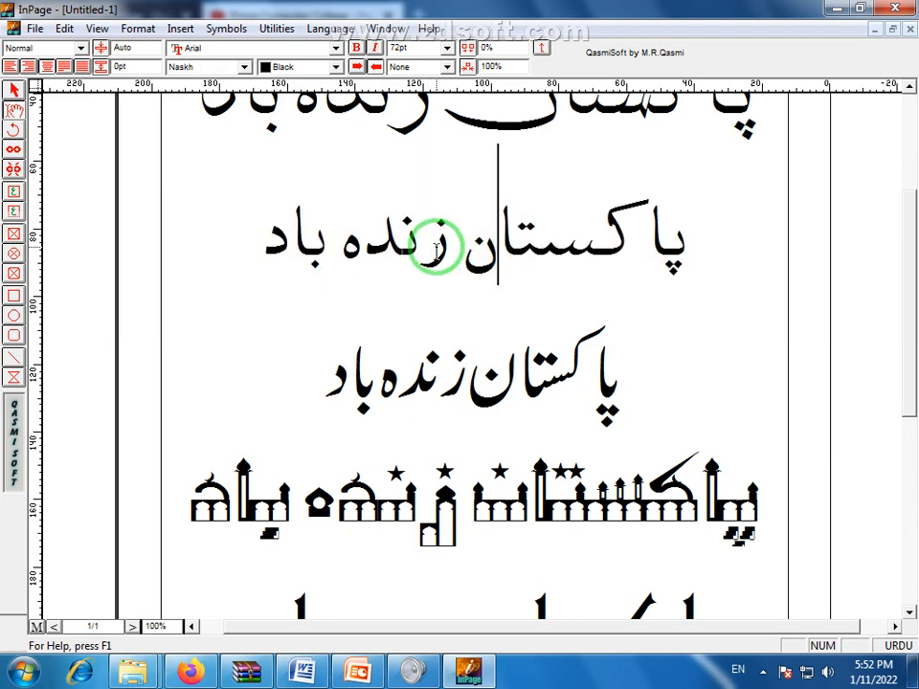
# Inspect the Naskh line by selecting its words and placing the caret between them
pyautogui.moveTo(259, 247); pyautogui.dragTo(704, 271)
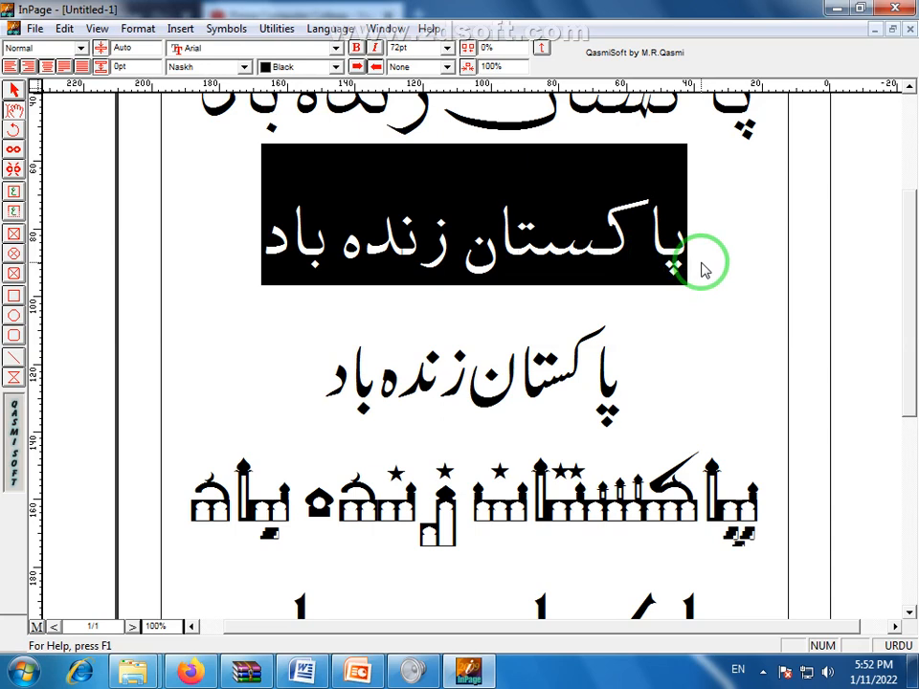
pyautogui.click(580, 300)
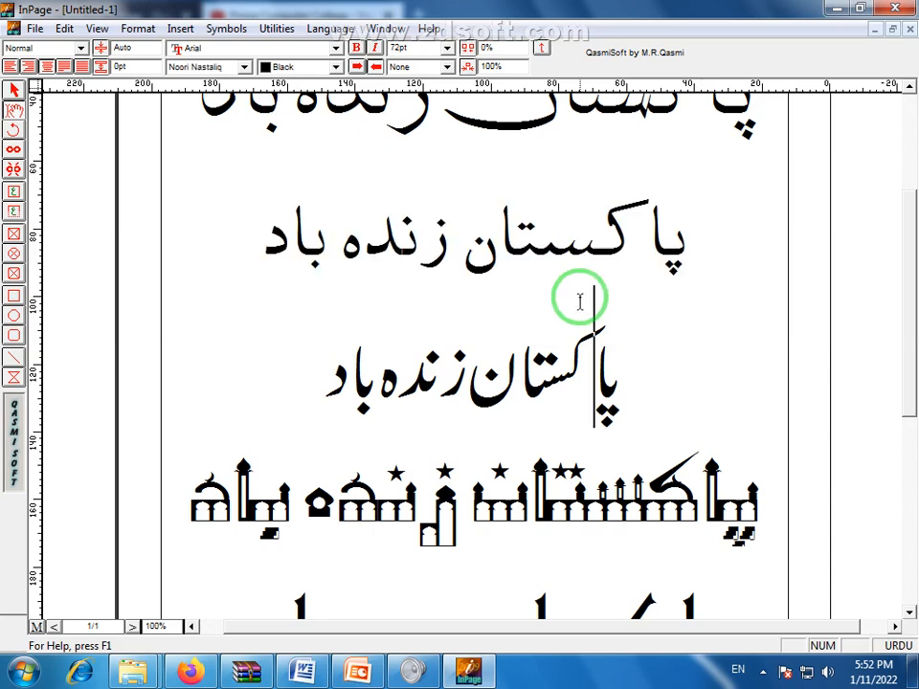
pyautogui.moveTo(261, 241); pyautogui.dragTo(753, 271)
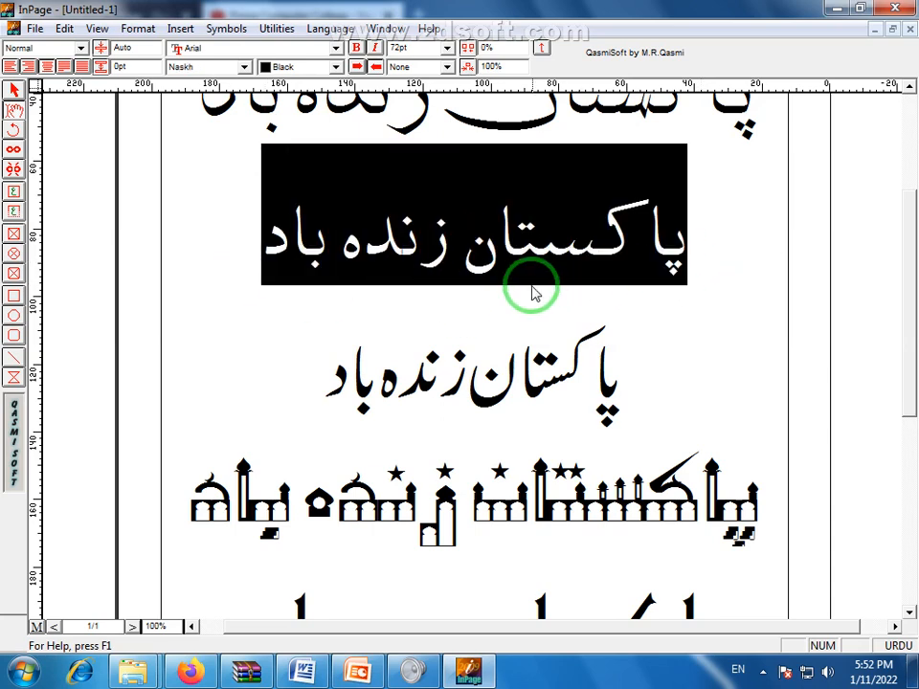
pyautogui.click(499, 279)
pyautogui.click(456, 256)
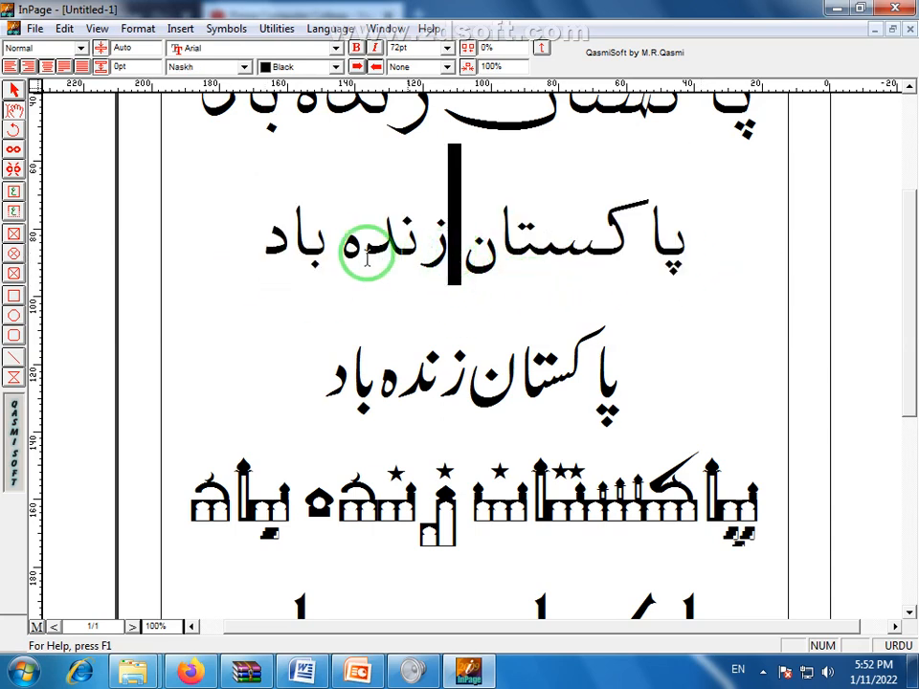
pyautogui.click(343, 251)
pyautogui.click(336, 254)
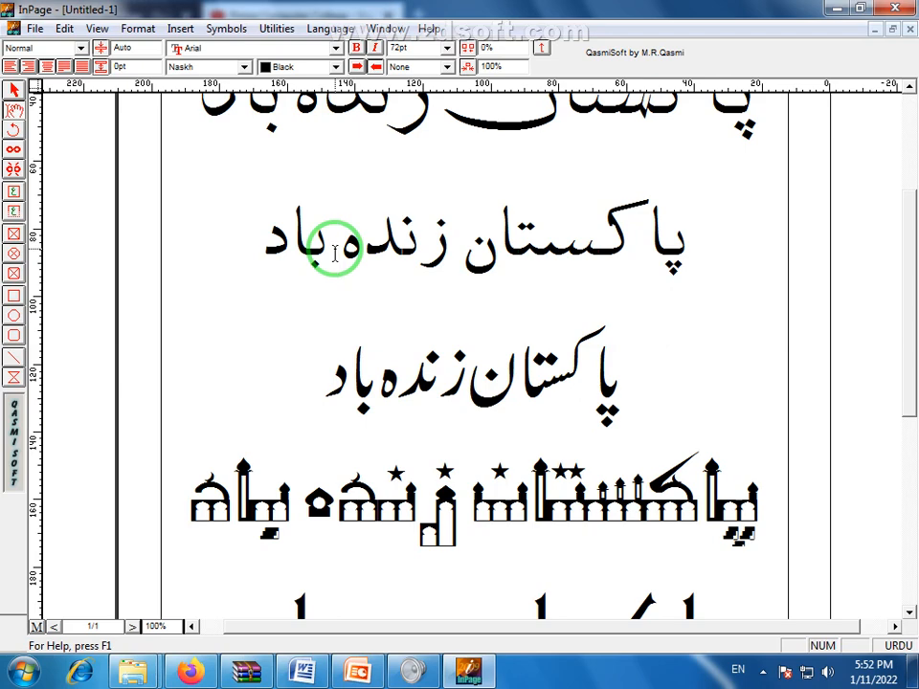
pyautogui.click(135, 679)
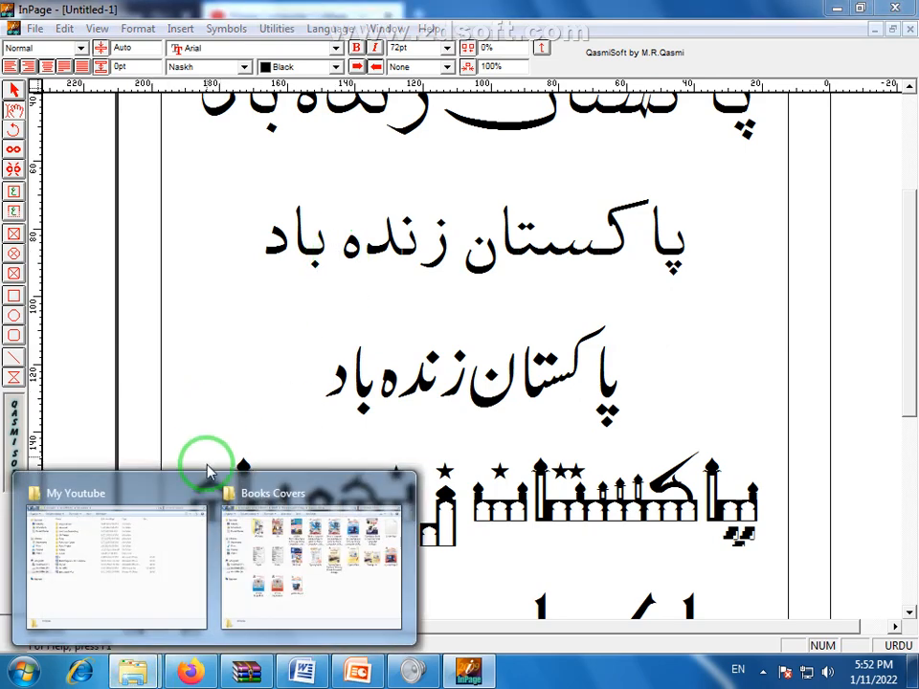
# Open the Inpage Urdu Book (1) cover image from Books Covers > MS Book
pyautogui.click(243, 567)
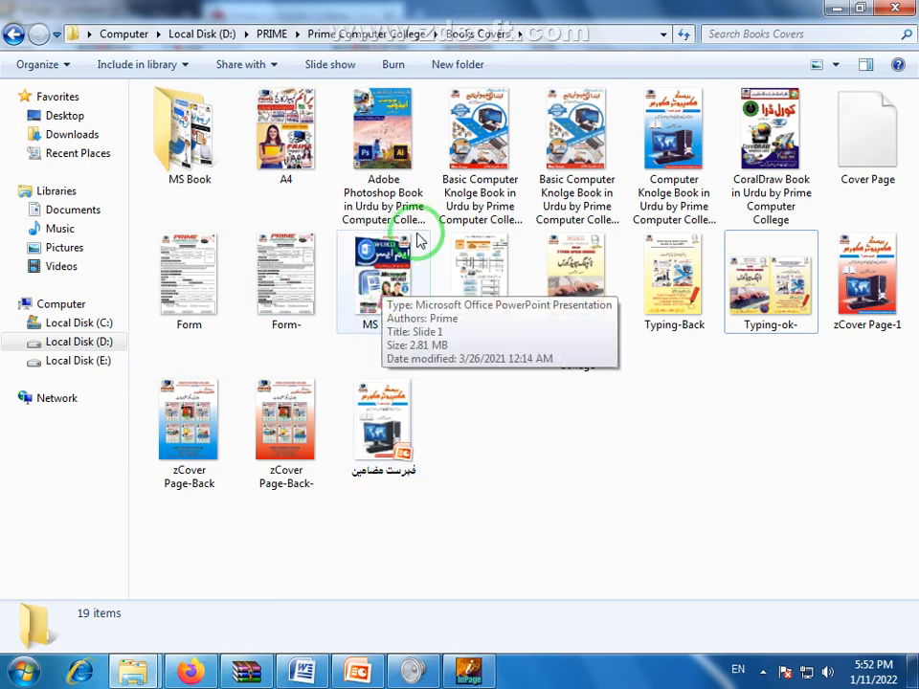
pyautogui.doubleClick(175, 148)
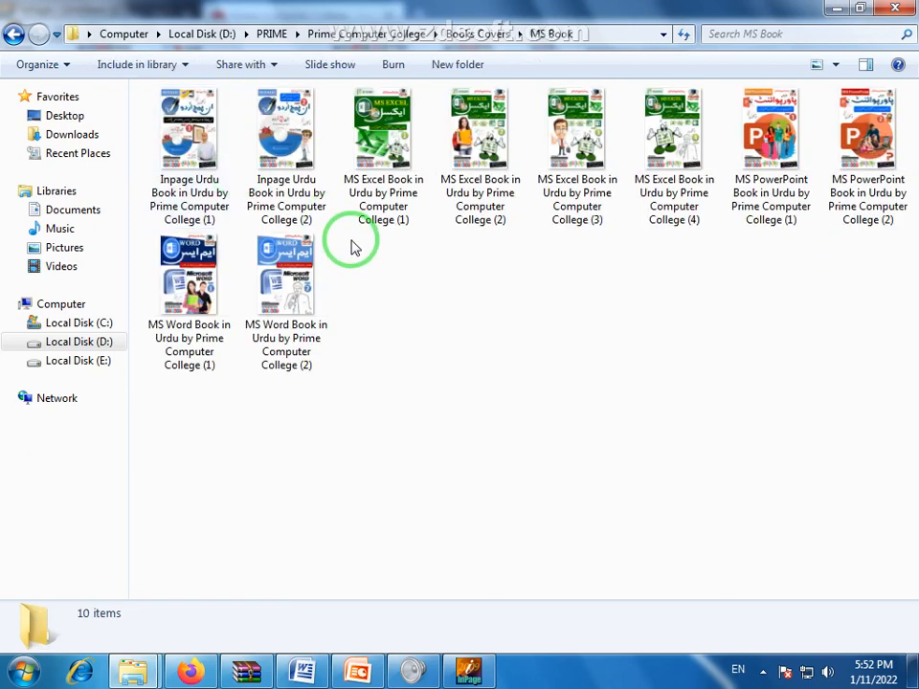
pyautogui.doubleClick(212, 145)
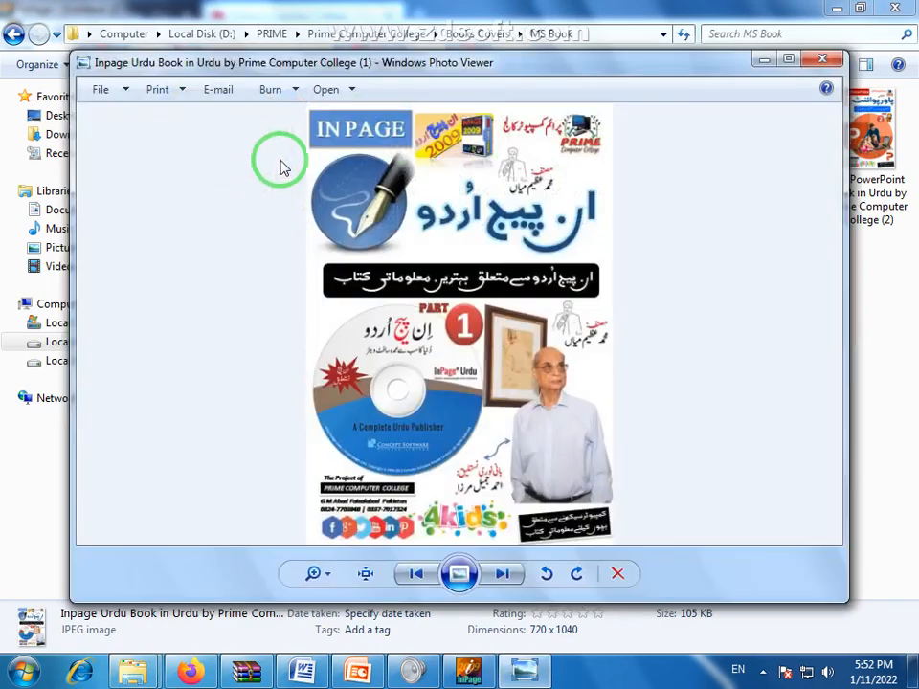
# Maximize Photo Viewer and zoom into the cover's lower half, centring the 4kids logos and Urdu credit
pyautogui.doubleClick(558, 65)
pyautogui.scroll(4, 469, 261)
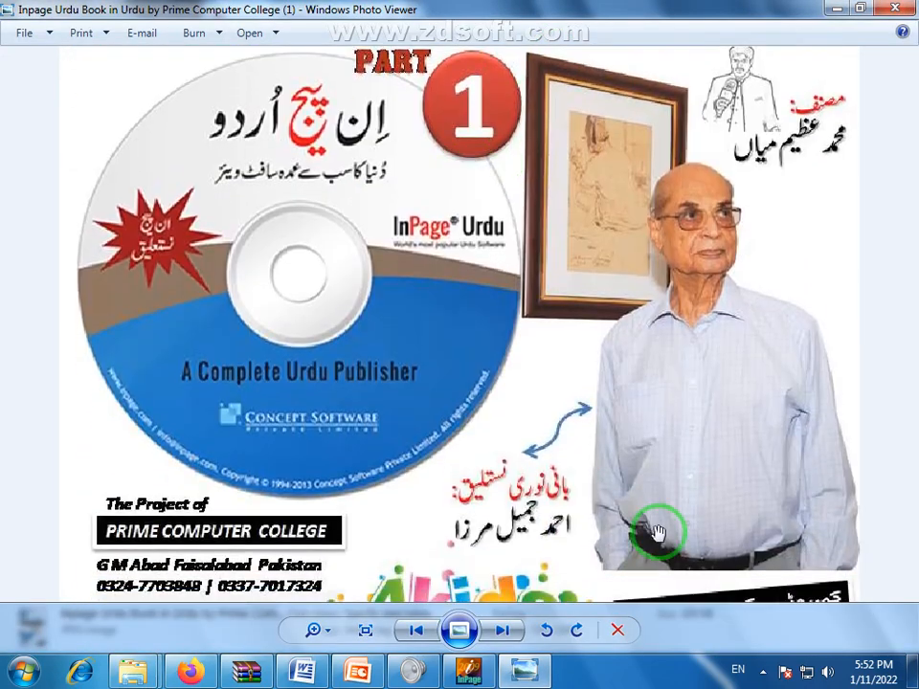
pyautogui.moveTo(657, 534); pyautogui.dragTo(527, 433)
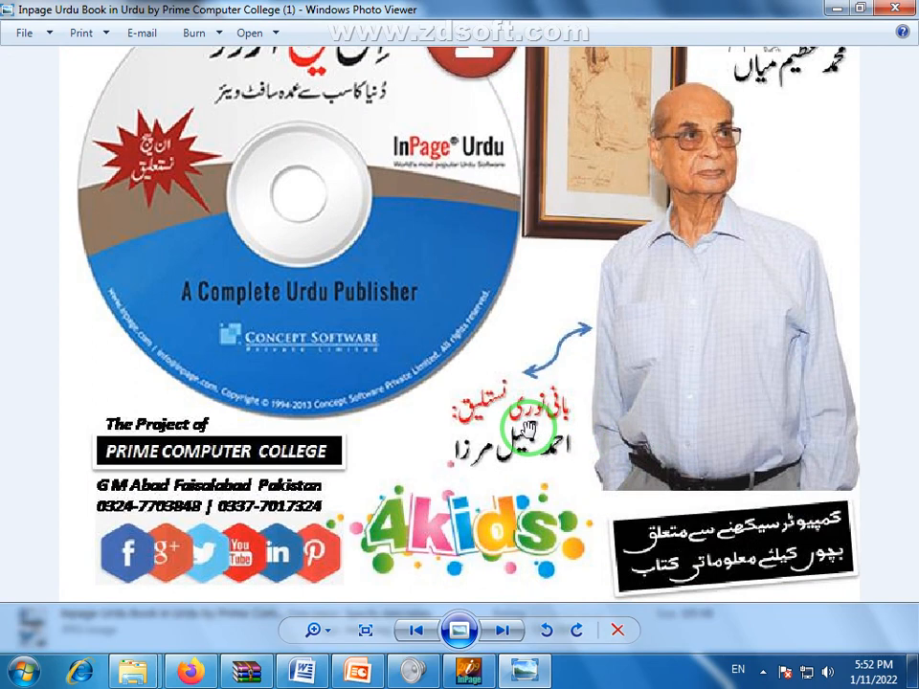
pyautogui.moveTo(727, 219); pyautogui.dragTo(708, 226)
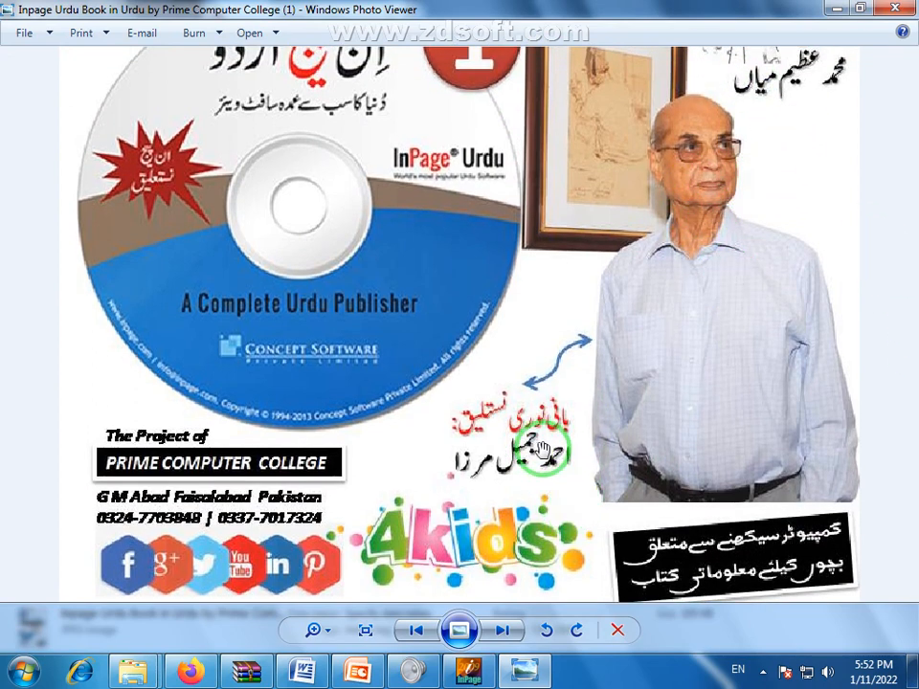
pyautogui.moveTo(471, 473); pyautogui.dragTo(471, 474)
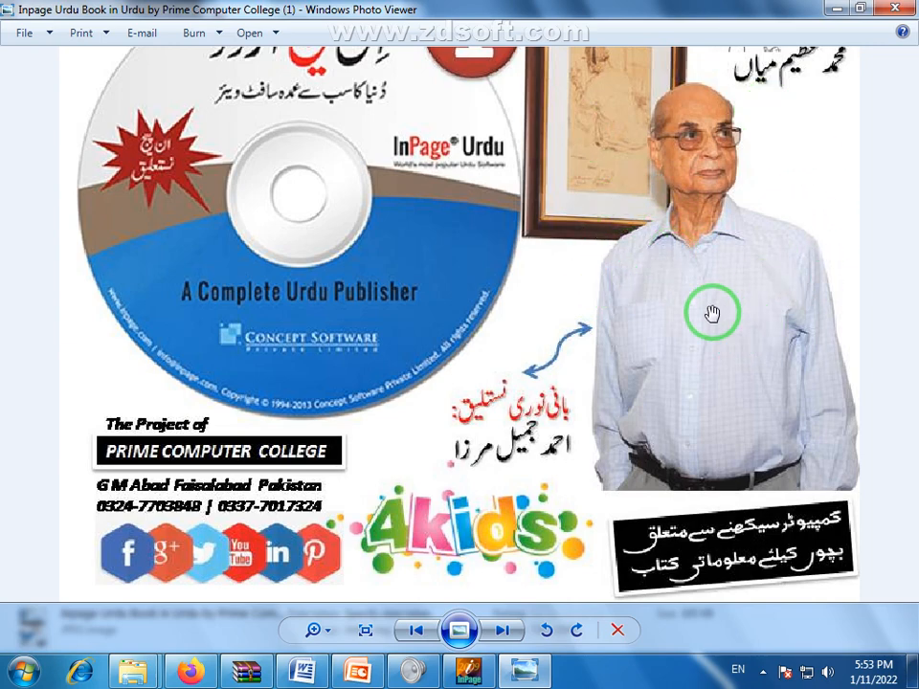
# Back in InPage, select and deselect the Naskh and Nastaliq پاکستان زندہ باد lines to inspect them
pyautogui.click(463, 677)
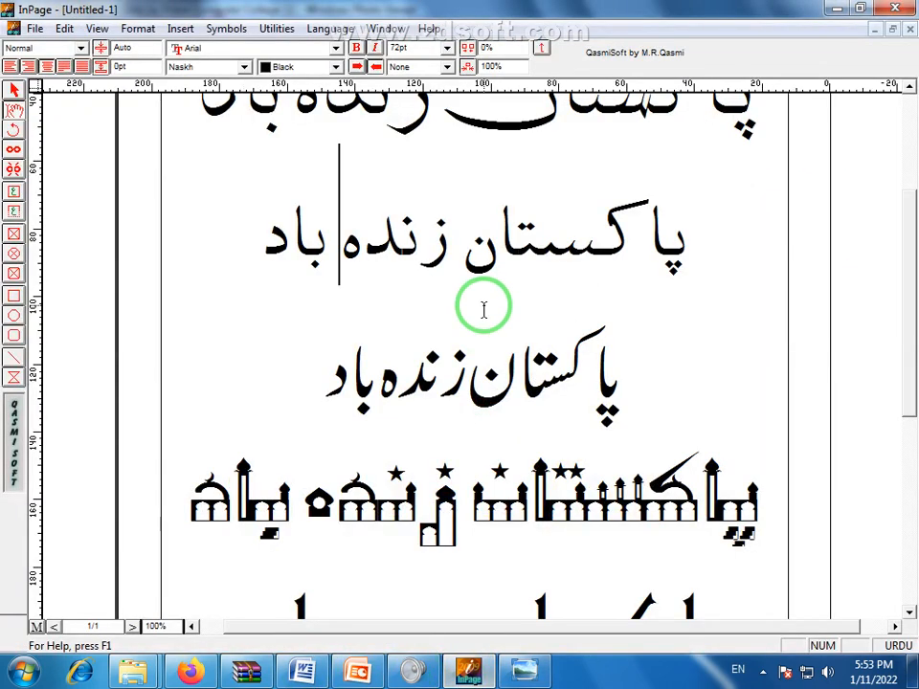
pyautogui.moveTo(287, 232); pyautogui.dragTo(692, 264)
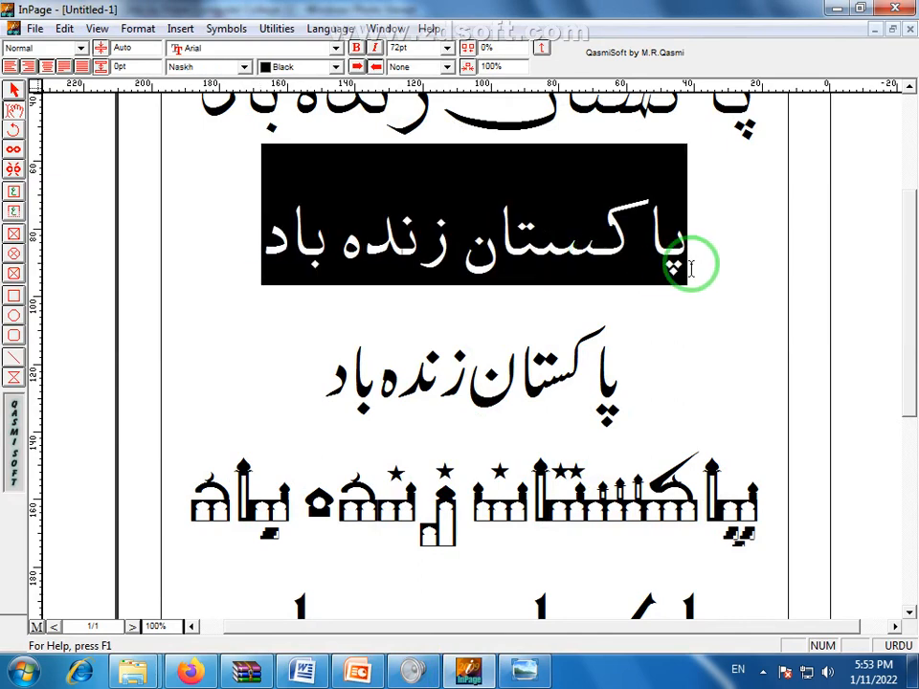
pyautogui.click(691, 270)
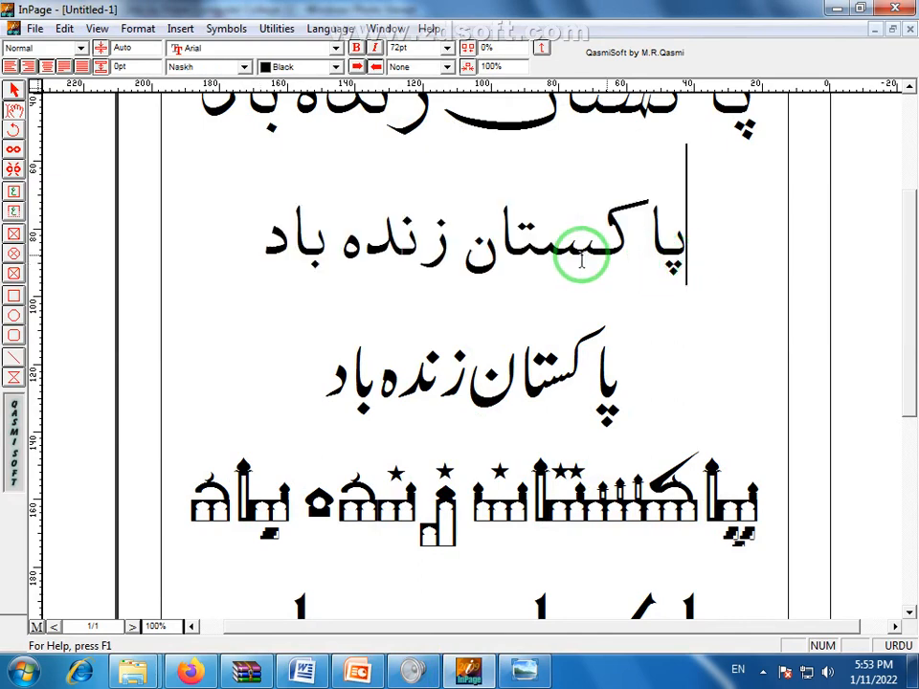
pyautogui.click(460, 254)
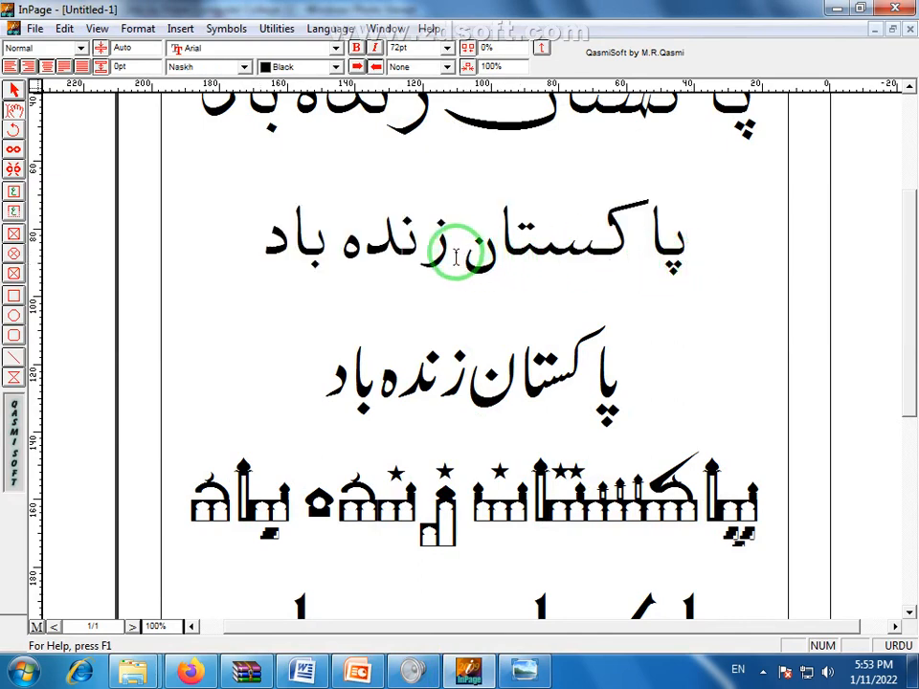
pyautogui.moveTo(317, 369); pyautogui.dragTo(624, 394)
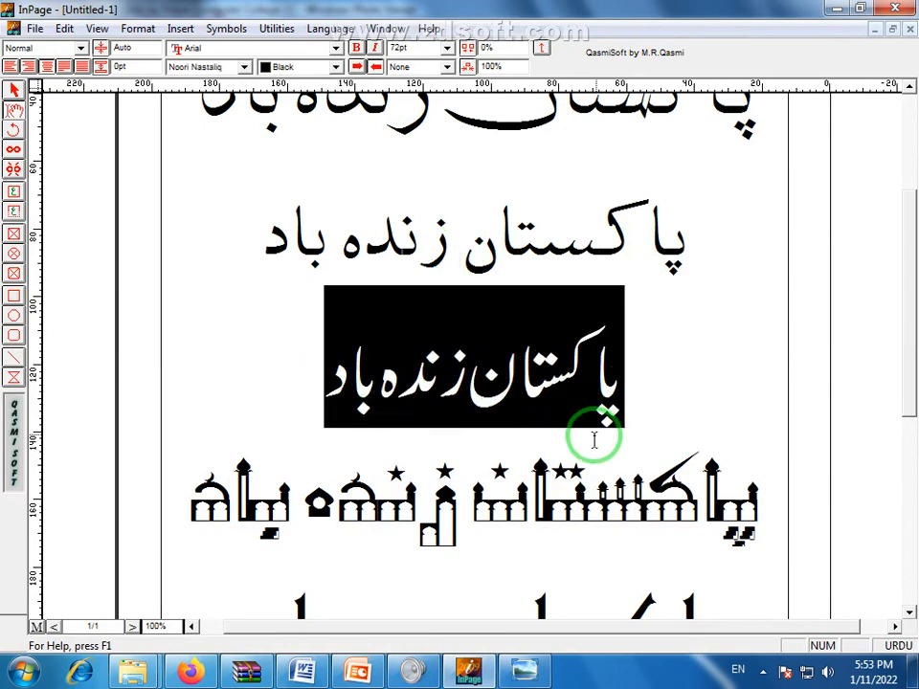
pyautogui.doubleClick(287, 268)
pyautogui.moveTo(433, 254); pyautogui.dragTo(598, 293)
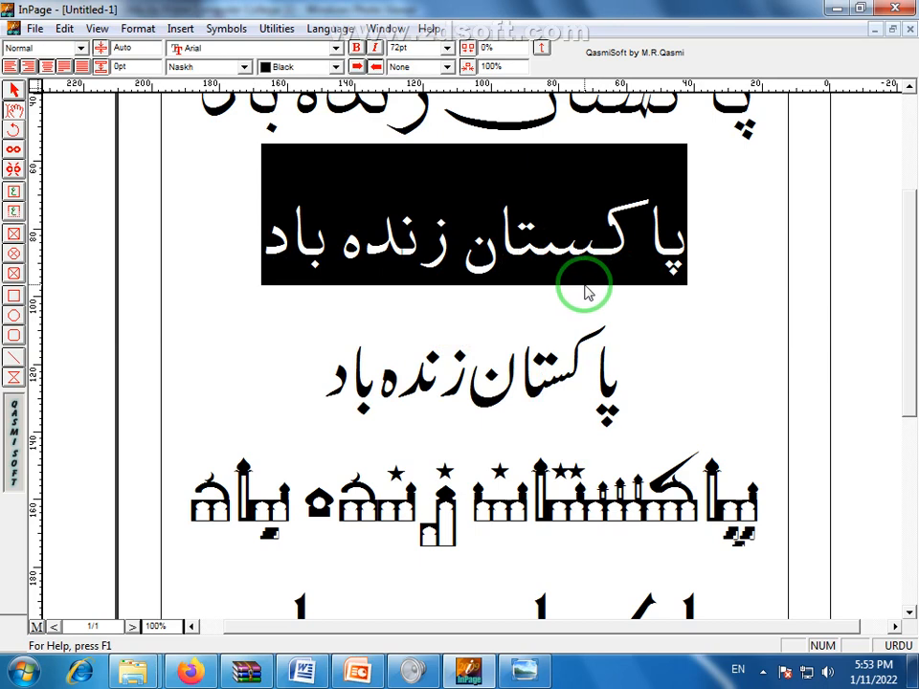
pyautogui.click(592, 264)
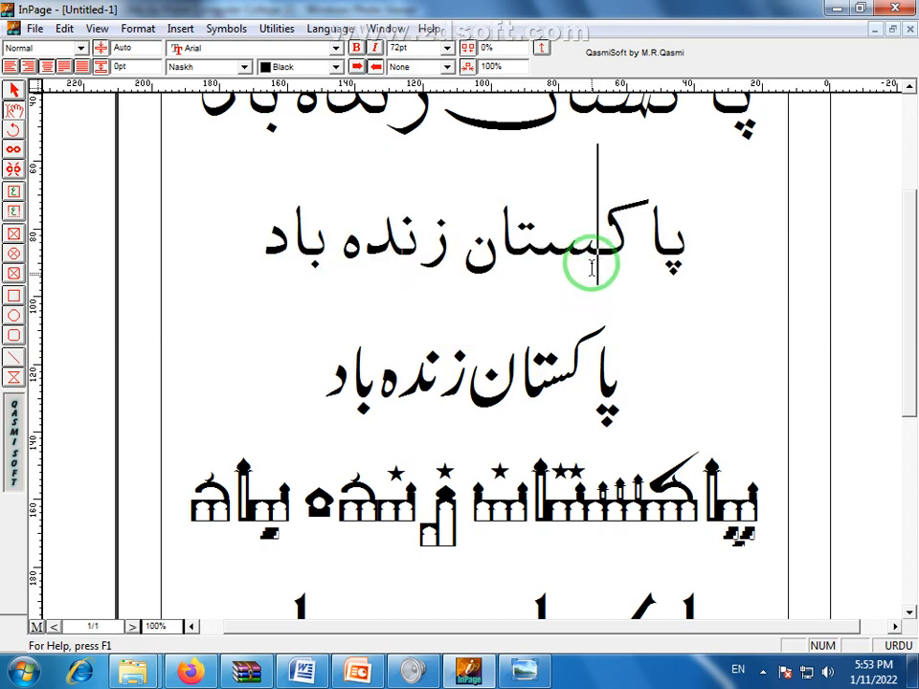
# Select the word space in the Naskh line, then select and deselect the whole Nastaliq line
pyautogui.doubleClick(456, 254)
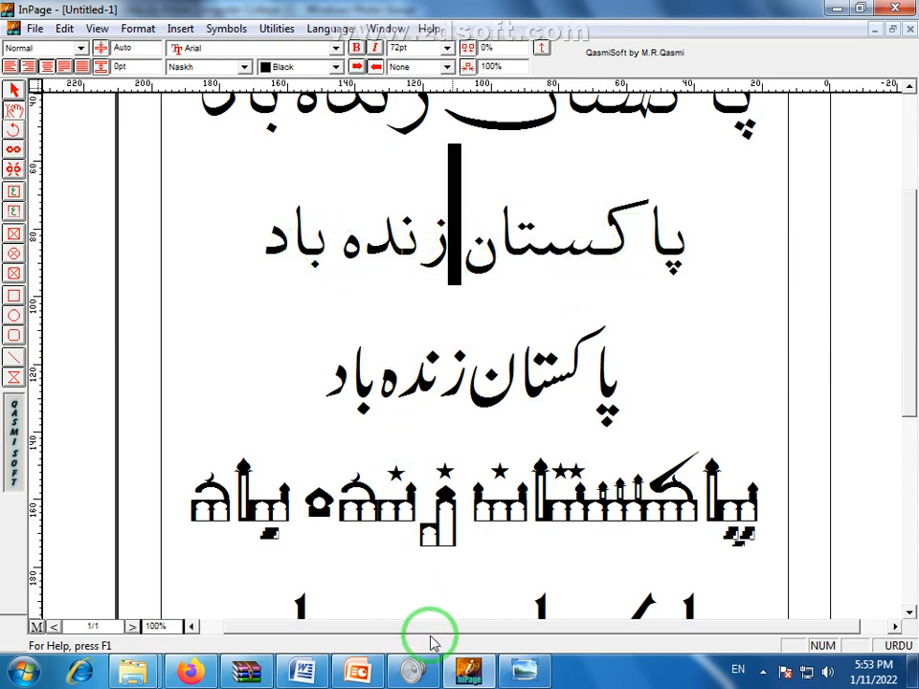
pyautogui.click(327, 381)
pyautogui.moveTo(335, 381); pyautogui.dragTo(661, 392)
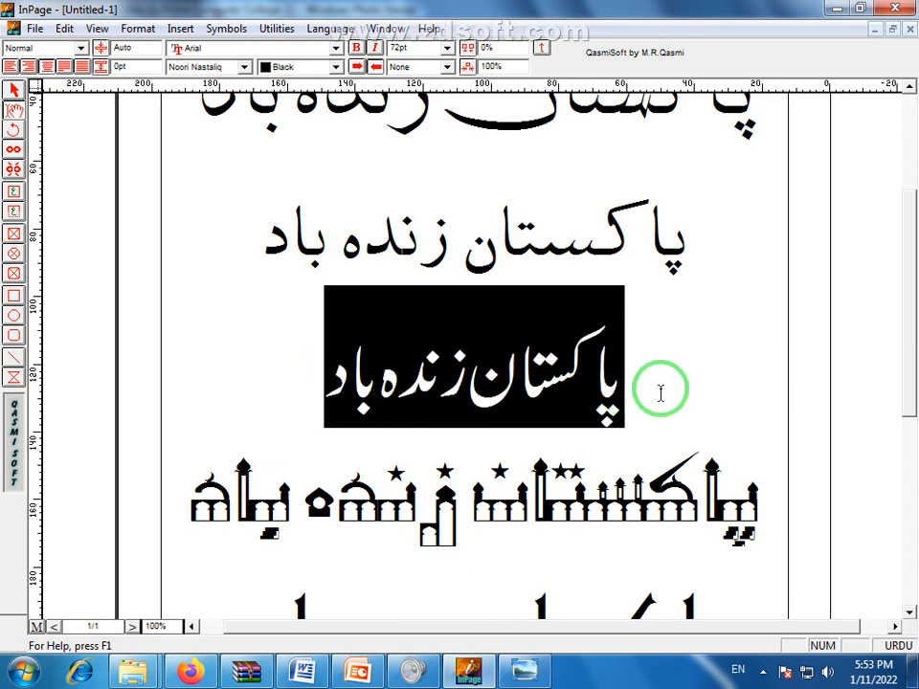
pyautogui.click(661, 392)
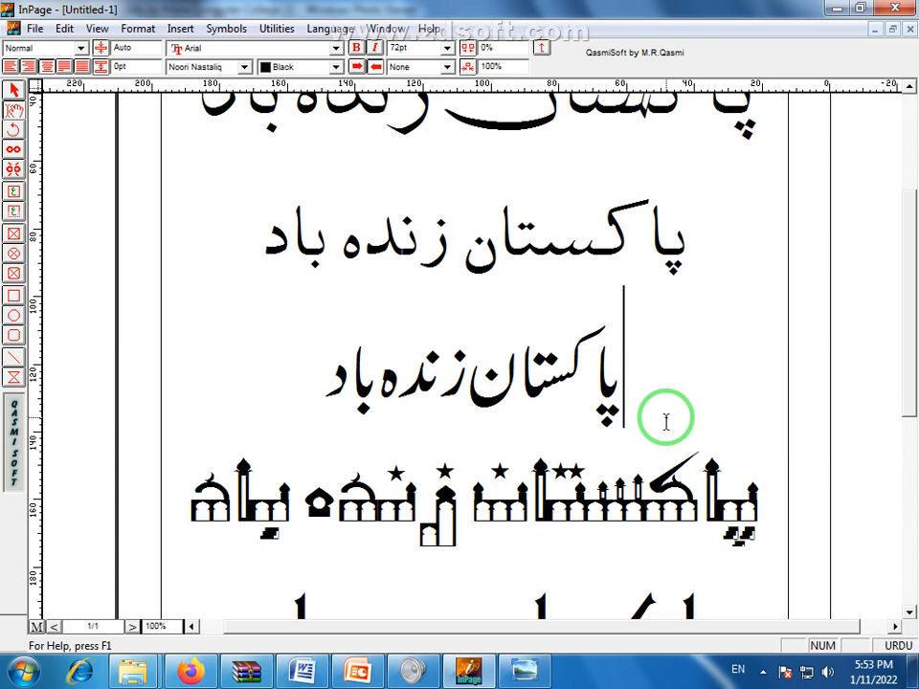
pyautogui.click(667, 422)
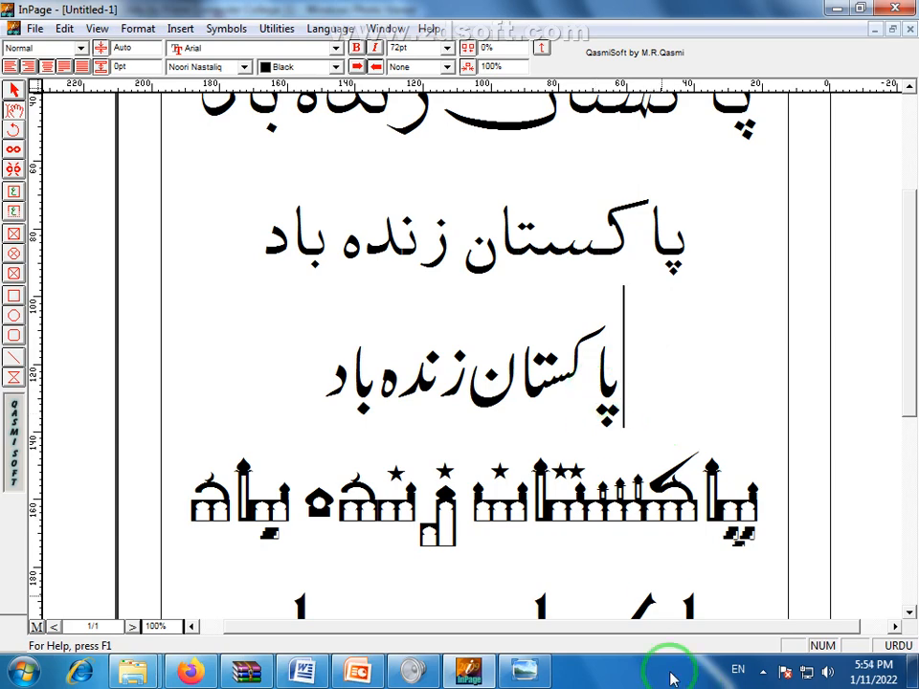
# Glance at the book cover, then select portions of the Nastaliq line before moving to Word
pyautogui.click(551, 663)
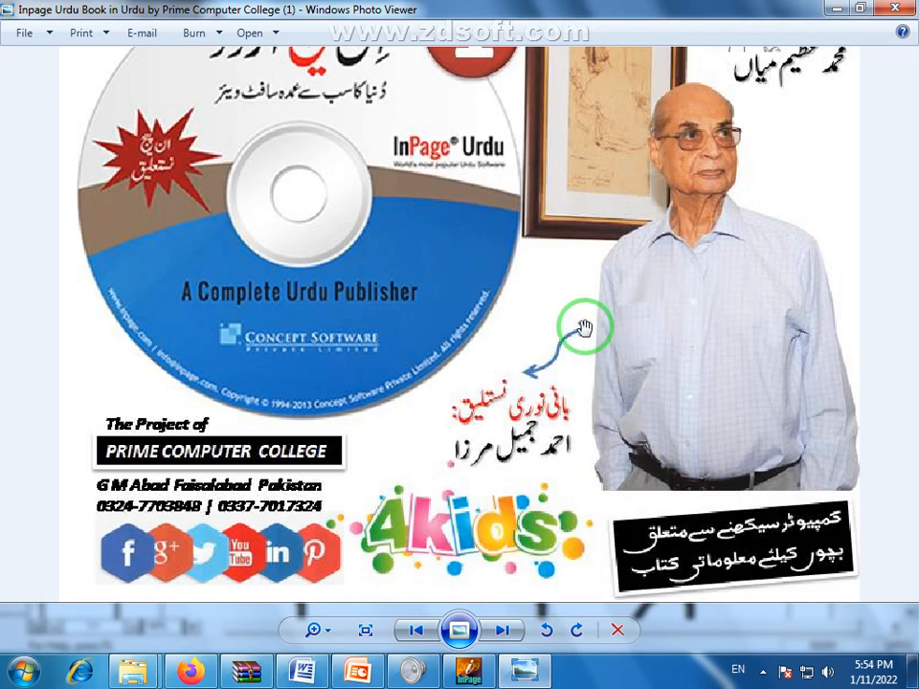
pyautogui.click(468, 671)
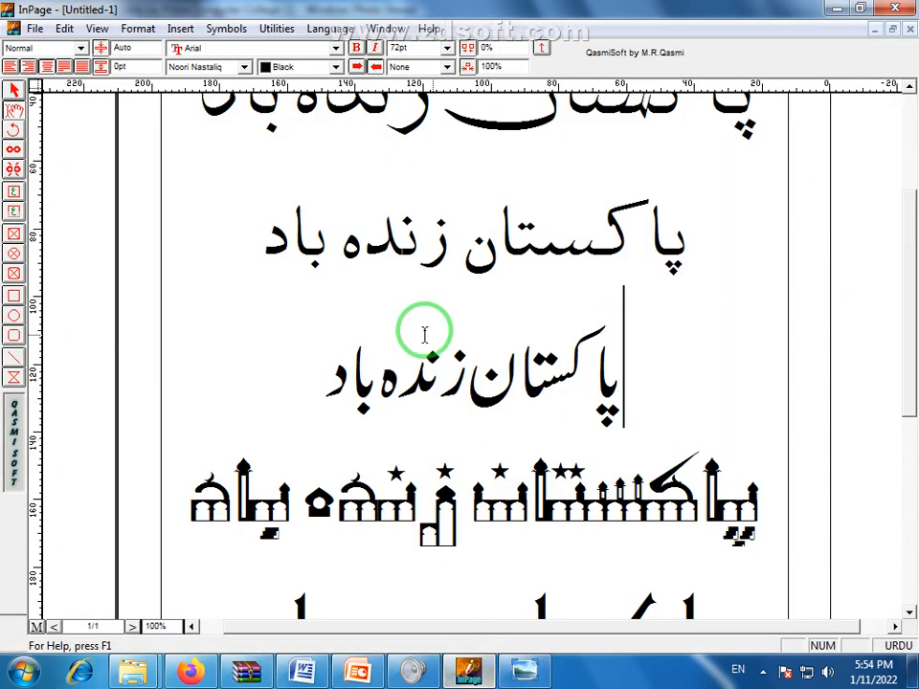
pyautogui.moveTo(312, 382); pyautogui.dragTo(425, 382)
pyautogui.click(426, 383)
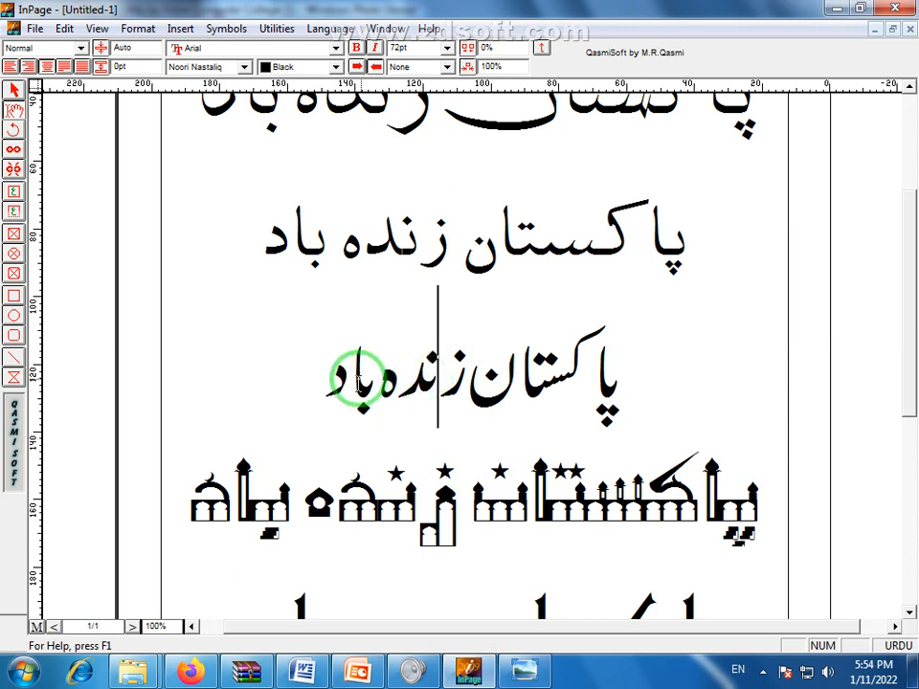
pyautogui.moveTo(326, 380); pyautogui.dragTo(556, 377)
pyautogui.click(559, 378)
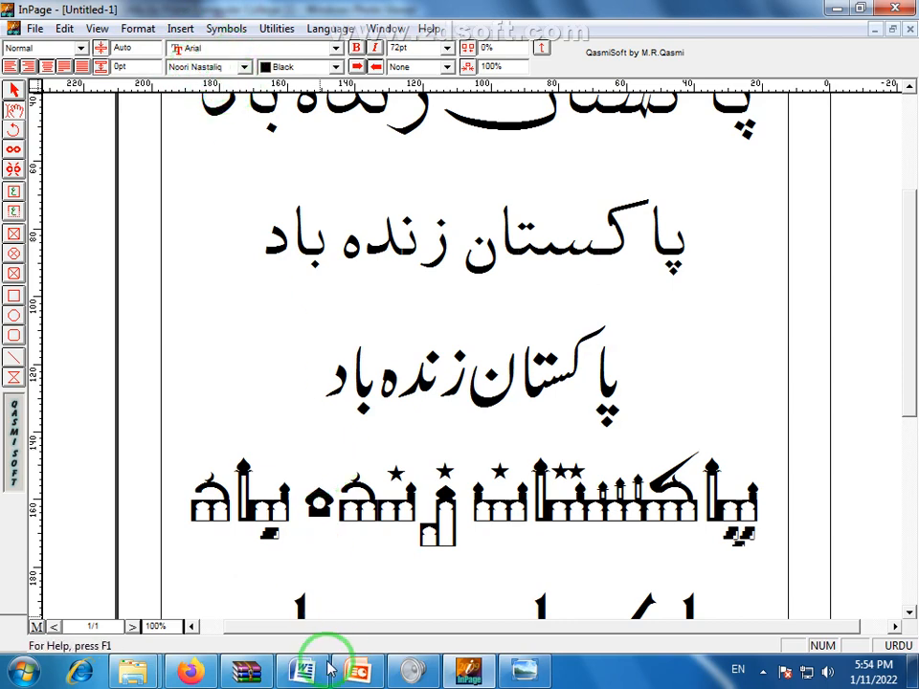
pyautogui.click(353, 599)
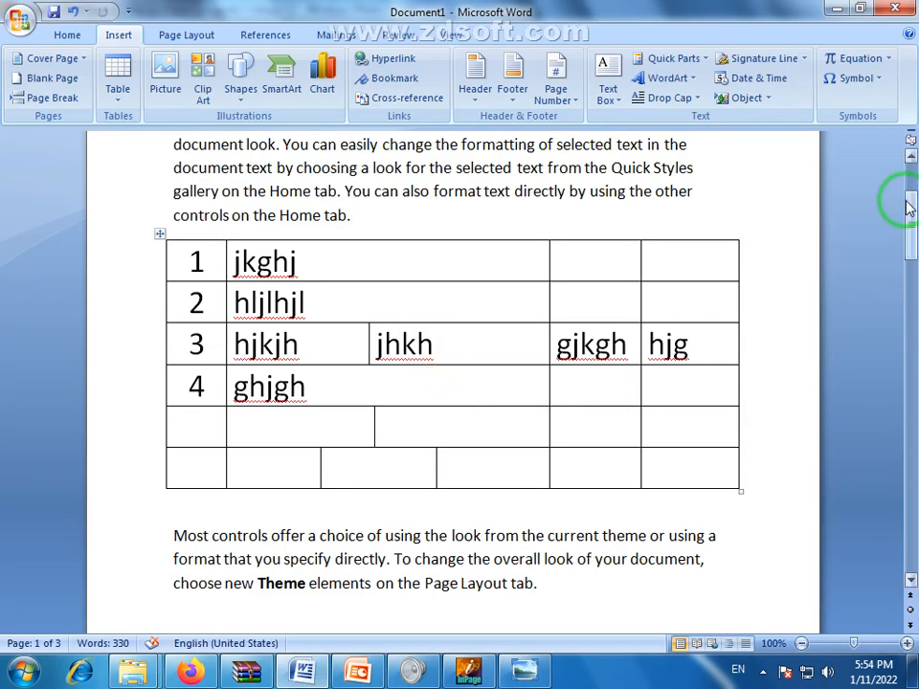
# On page 3's empty last line, switch input to Urdu and enter پاکستان زندہ باد
pyautogui.moveTo(910, 201); pyautogui.dragTo(913, 560)
pyautogui.click(326, 331)
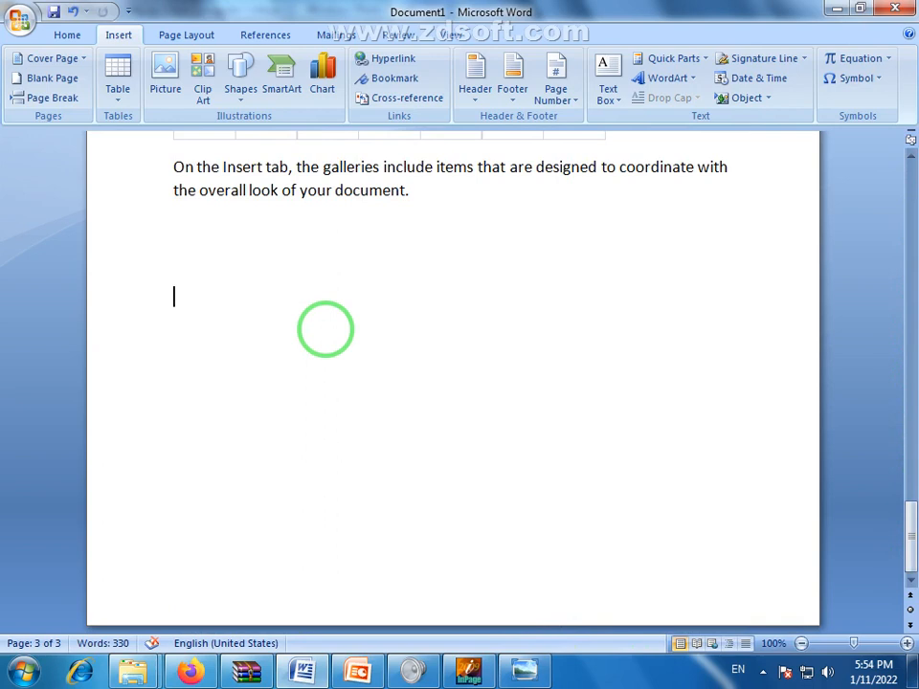
pyautogui.click(738, 671)
pyautogui.click(753, 596)
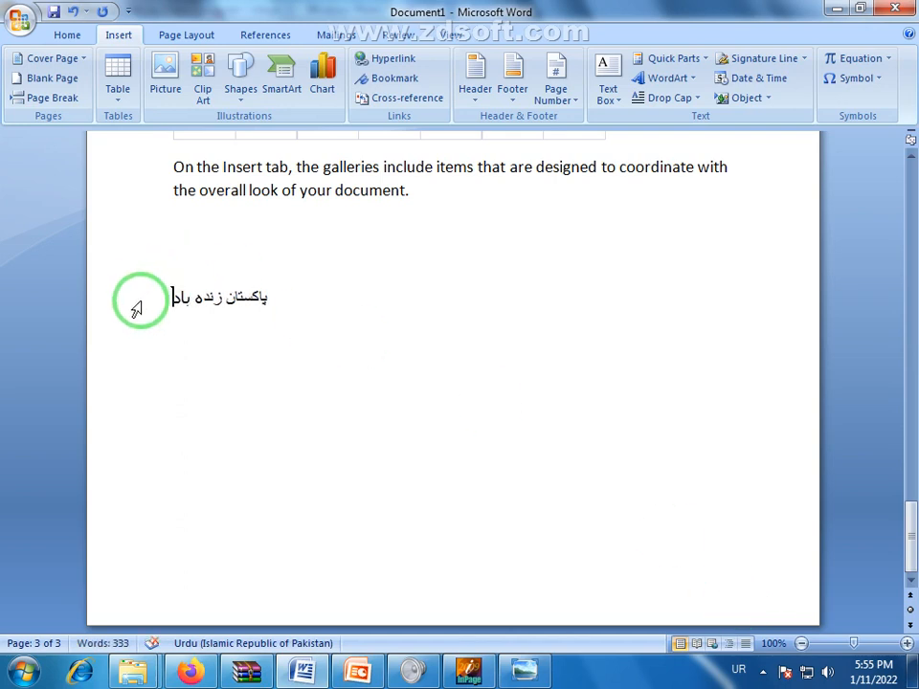
pyautogui.moveTo(164, 298); pyautogui.dragTo(259, 298)
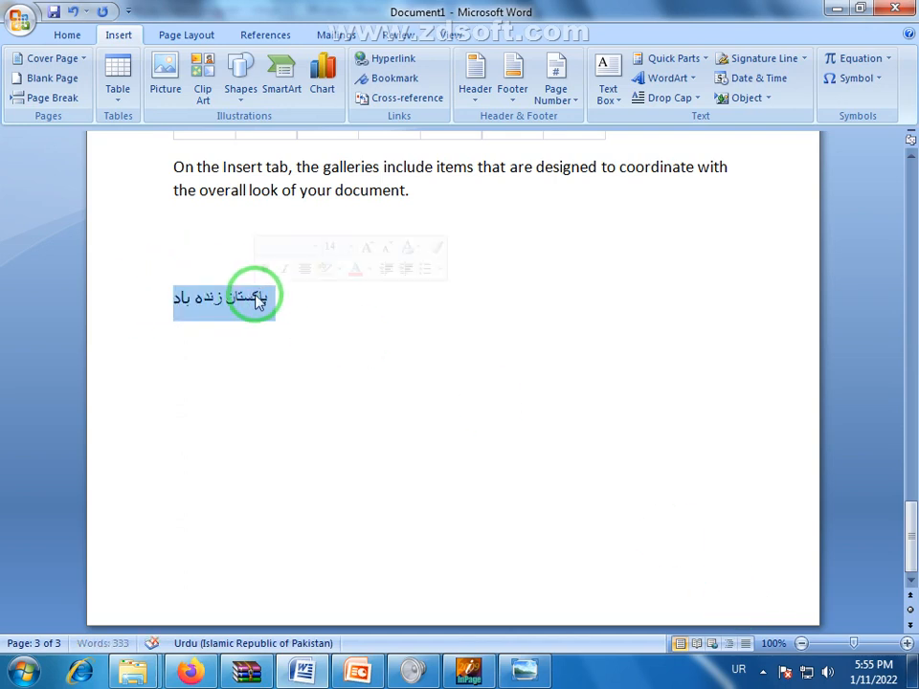
# Center the Urdu line and grow its font size to 48 pt
pyautogui.click(80, 37)
pyautogui.click(346, 91)
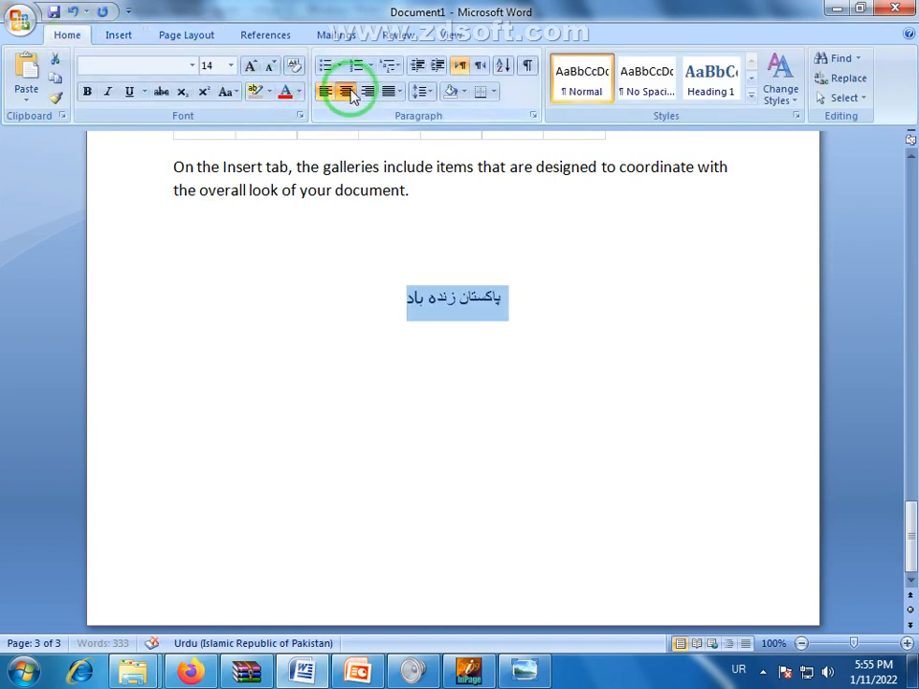
pyautogui.click(251, 67)
pyautogui.click(251, 67)
pyautogui.click(251, 67)
pyautogui.click(251, 67)
pyautogui.click(251, 67)
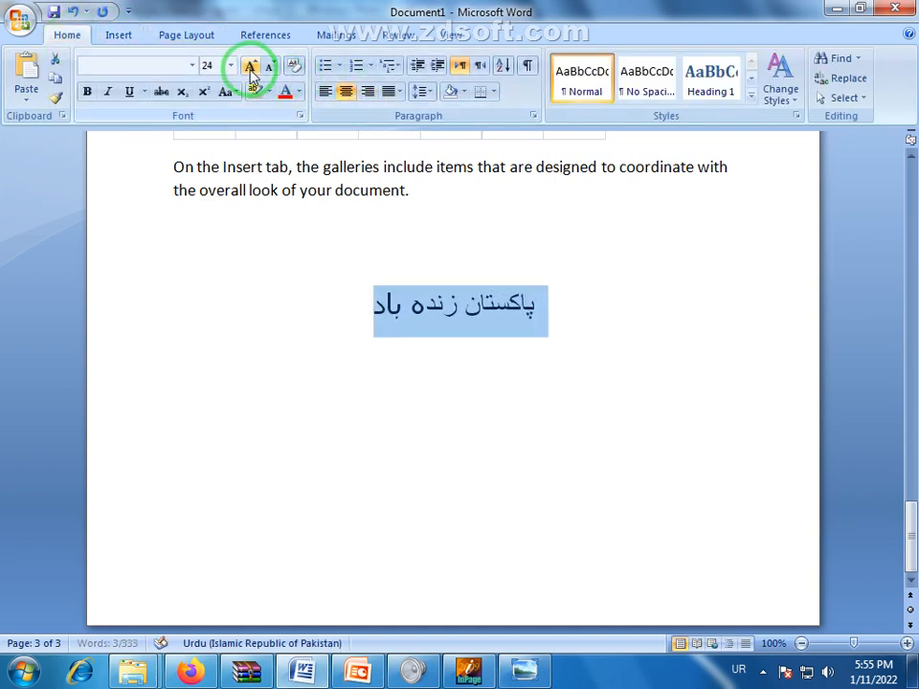
pyautogui.click(251, 67)
pyautogui.click(251, 67)
pyautogui.click(250, 67)
pyautogui.click(251, 67)
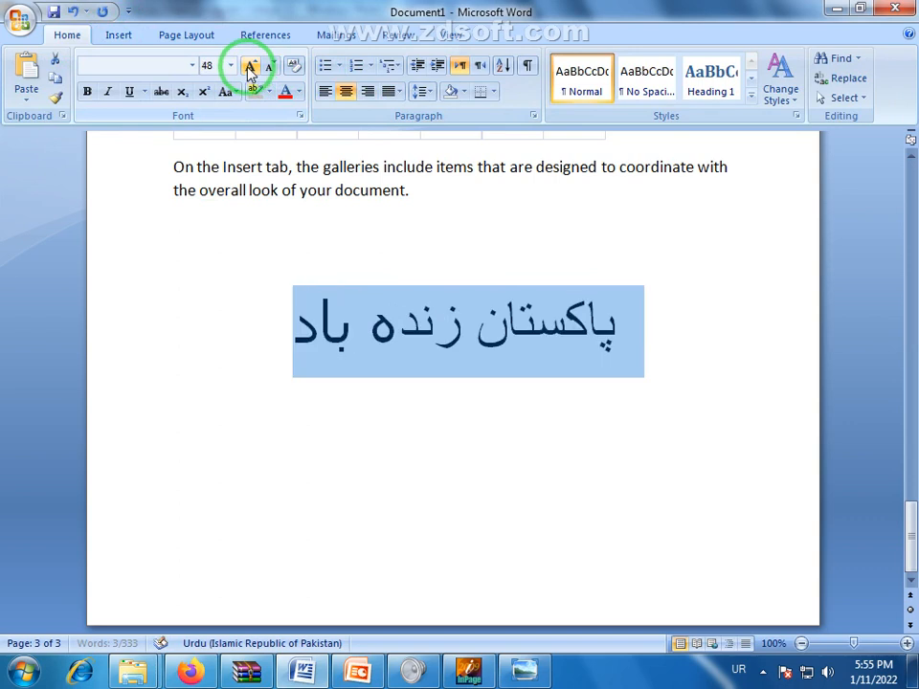
pyautogui.click(544, 396)
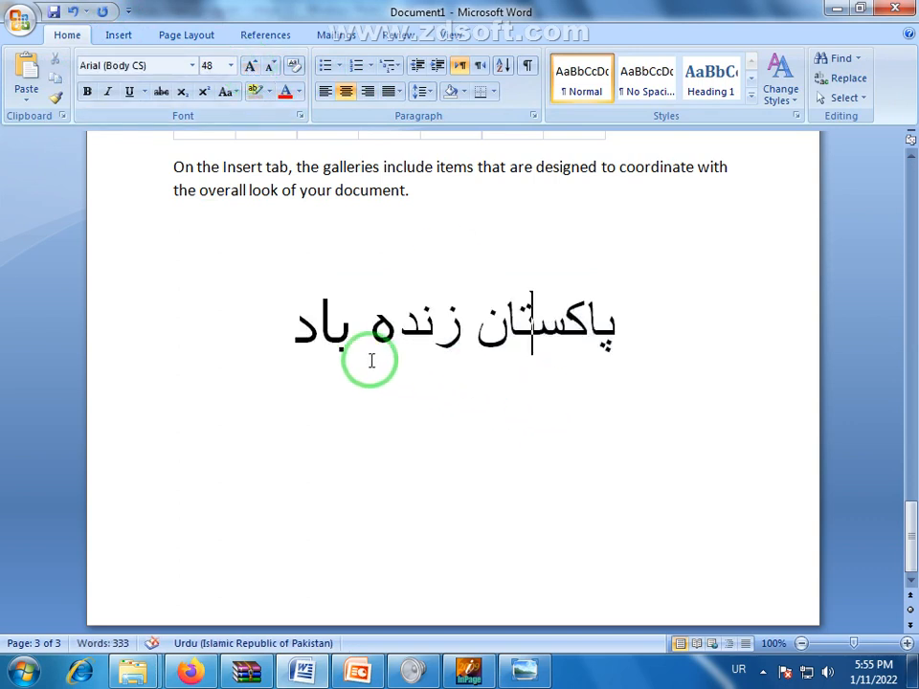
# Select the whole Urdu line and set it in Jameel Noori Nastaleeq
pyautogui.moveTo(302, 328); pyautogui.dragTo(582, 337)
pyautogui.click(507, 339)
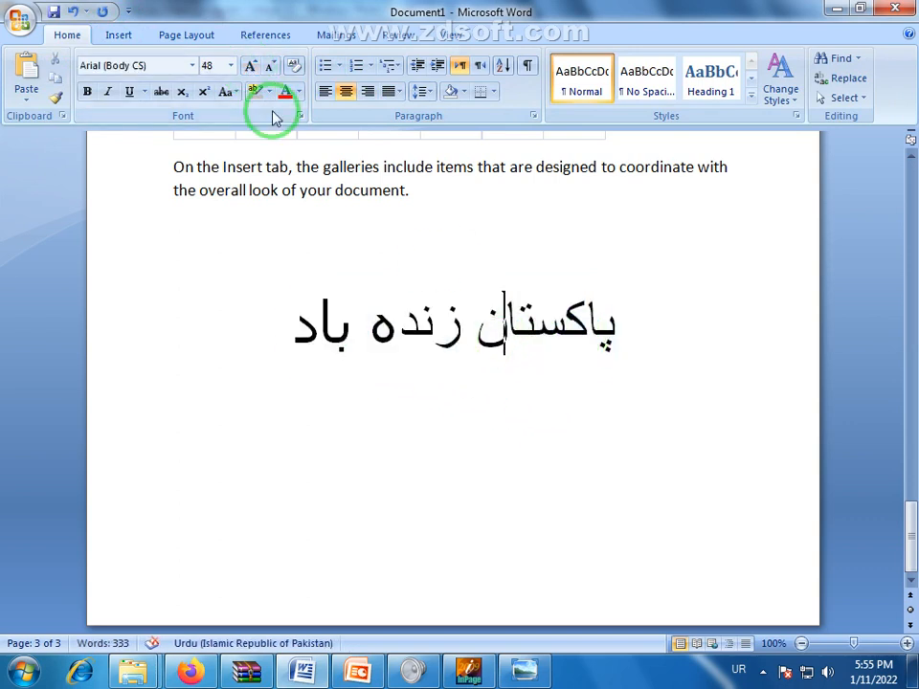
pyautogui.click(193, 67)
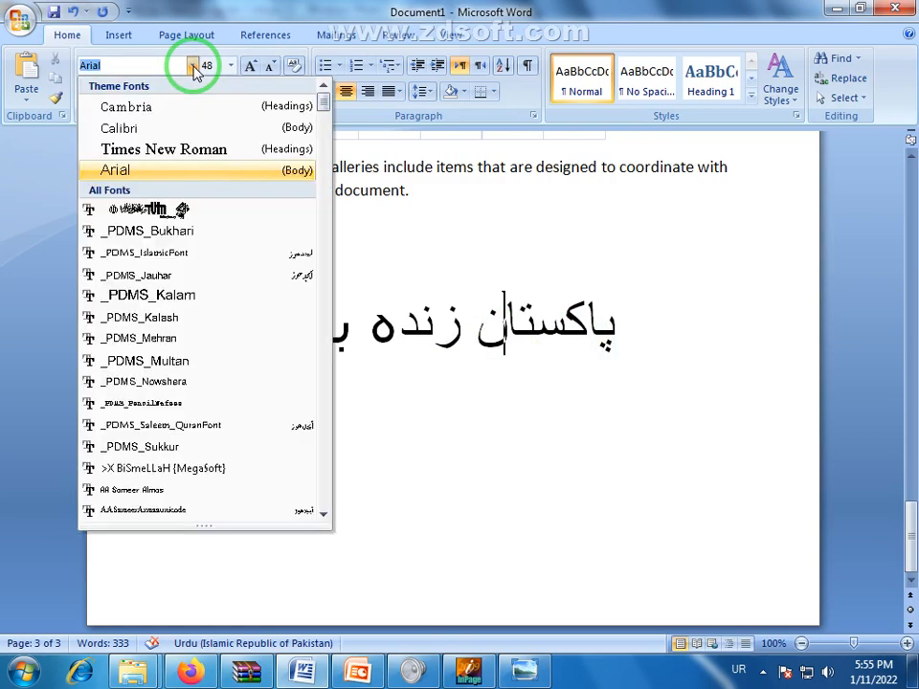
pyautogui.moveTo(329, 100); pyautogui.dragTo(330, 196)
pyautogui.click(418, 313)
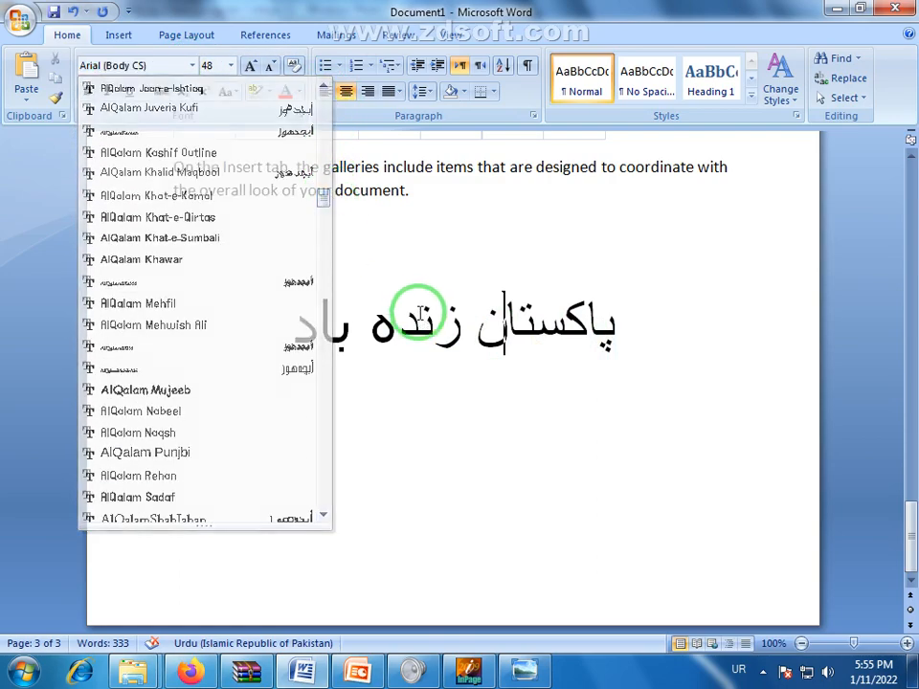
pyautogui.tripleClick(418, 313)
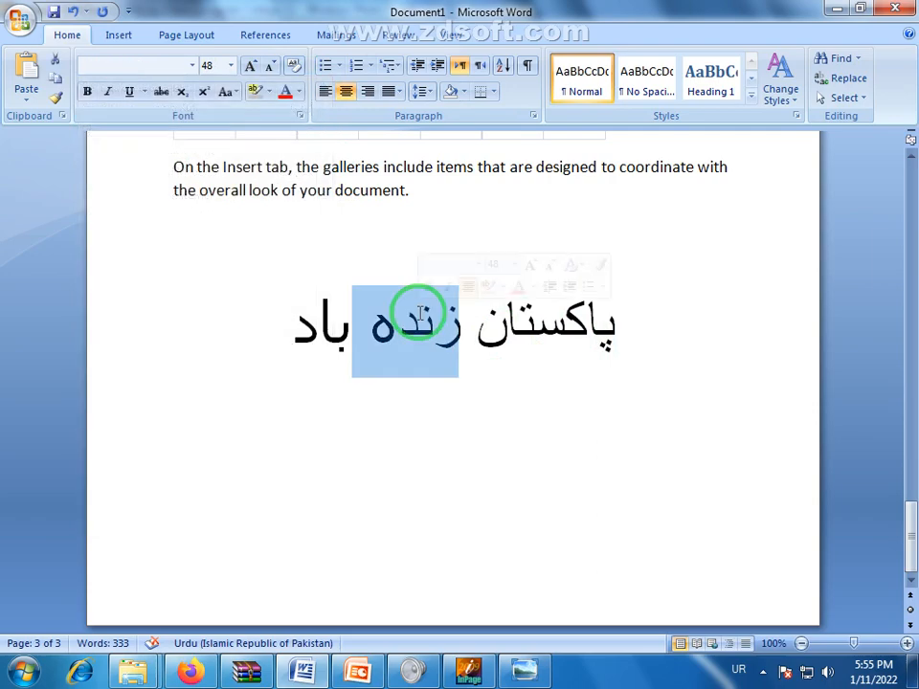
pyautogui.click(193, 66)
pyautogui.moveTo(321, 108); pyautogui.dragTo(340, 359)
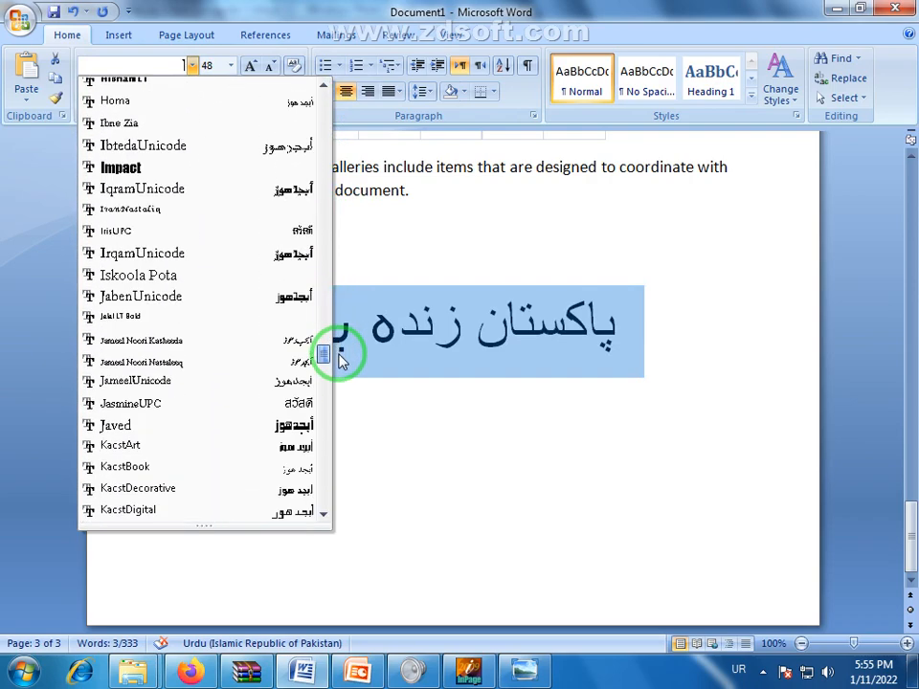
pyautogui.click(169, 363)
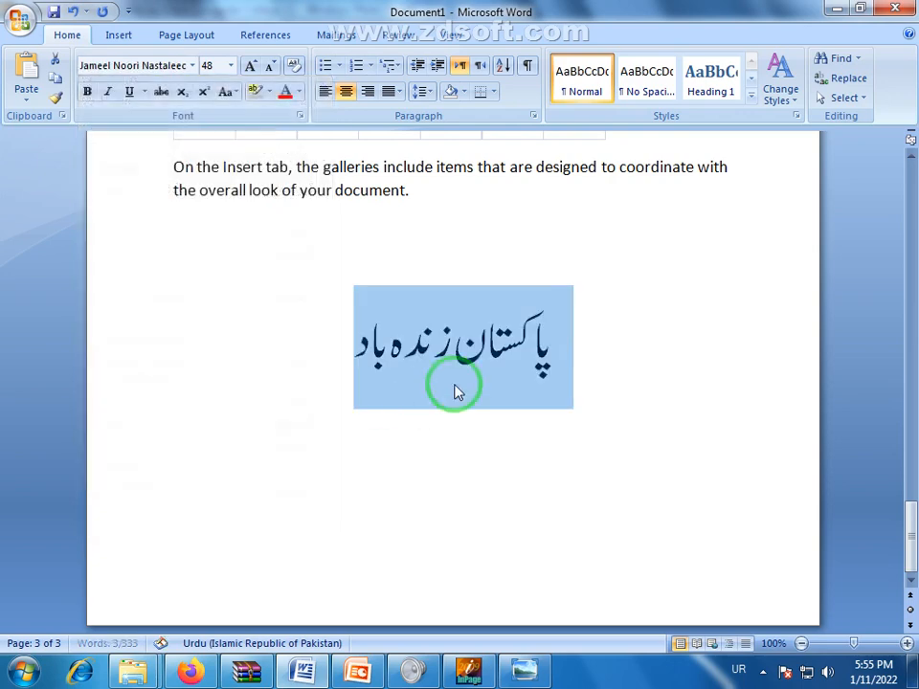
pyautogui.click(470, 670)
# Select and deselect InPage's Nastaliq line twice for comparison, then return to Word
pyautogui.moveTo(329, 395); pyautogui.dragTo(634, 420)
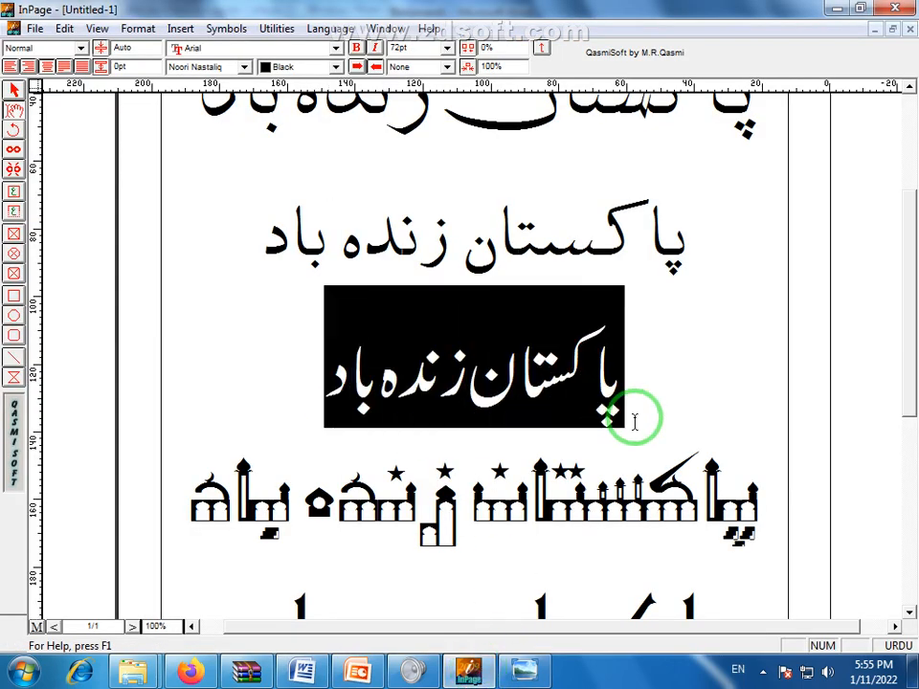
pyautogui.click(634, 420)
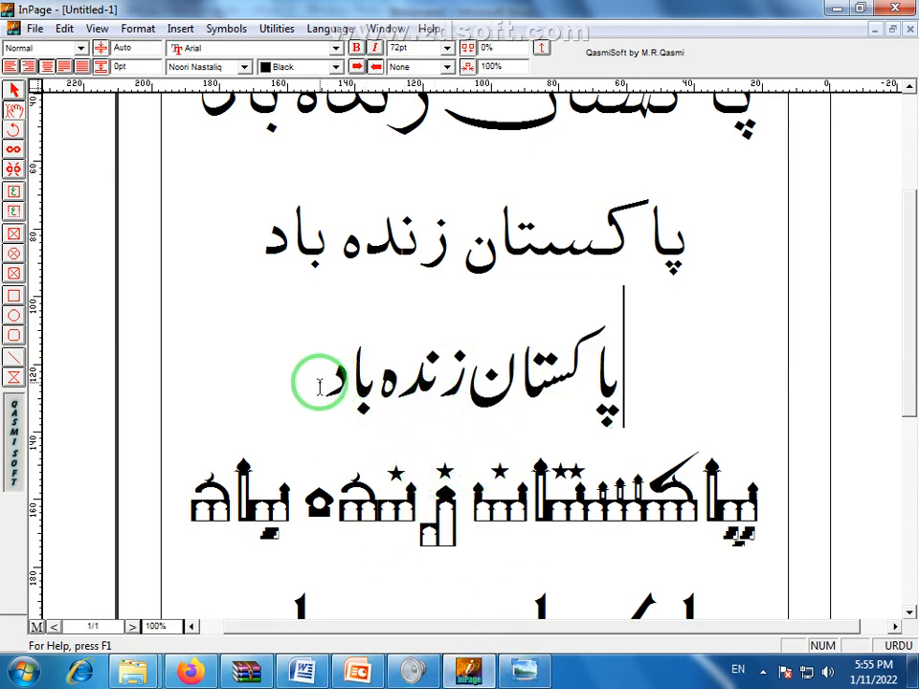
pyautogui.moveTo(307, 382); pyautogui.dragTo(698, 382)
pyautogui.click(698, 382)
pyautogui.click(302, 670)
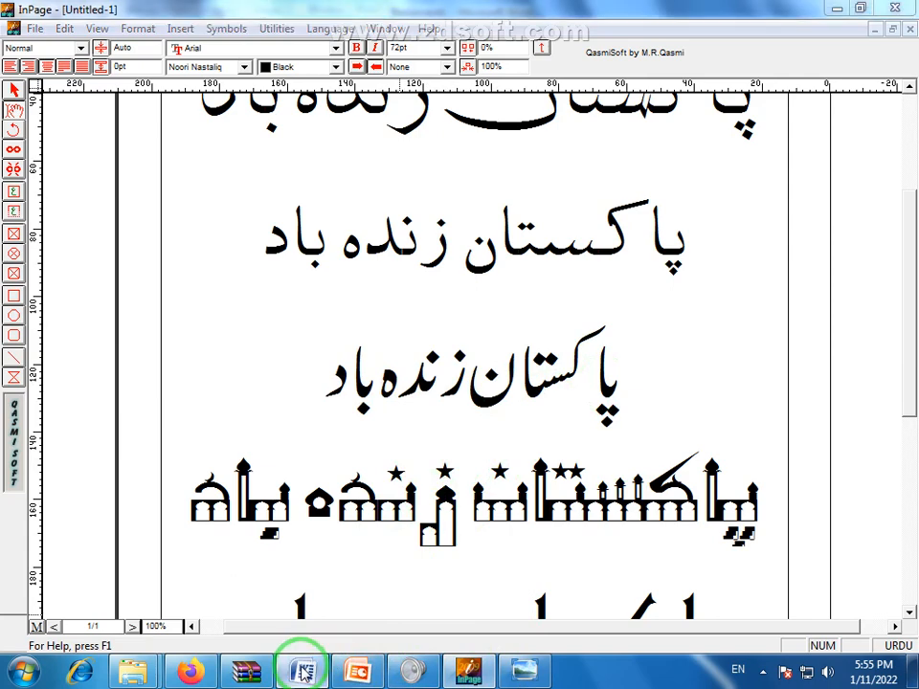
# Grow the Urdu line to 80 pt and reselect the whole line
pyautogui.click(250, 65)
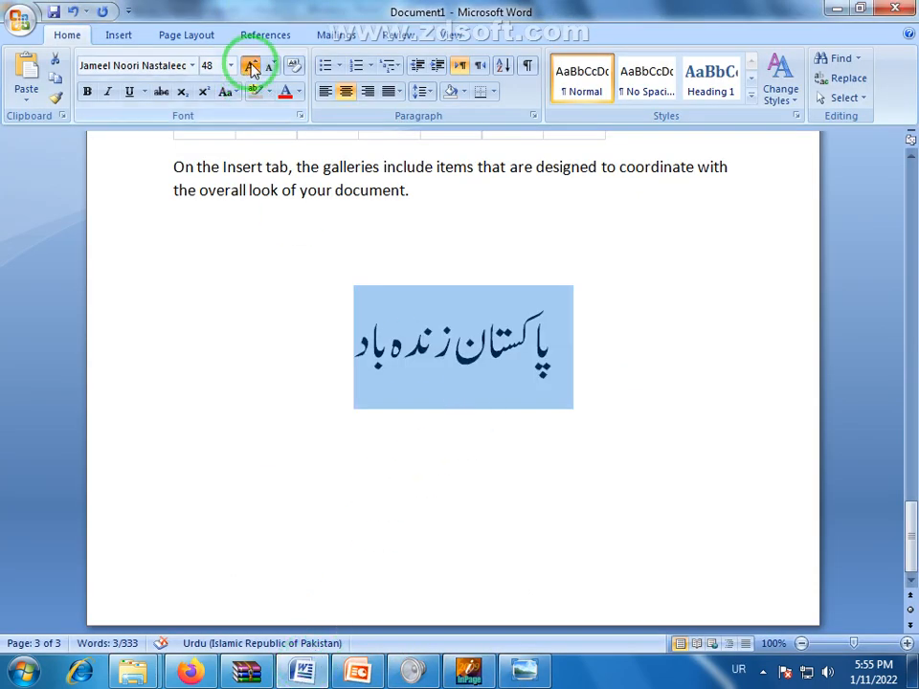
pyautogui.click(250, 65)
pyautogui.click(297, 395)
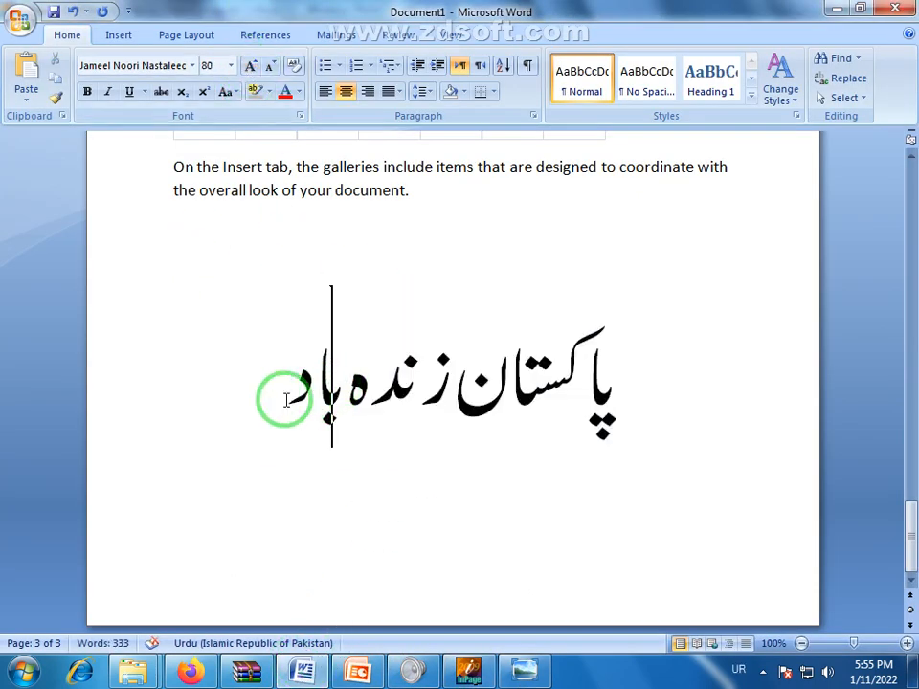
pyautogui.moveTo(293, 402); pyautogui.dragTo(695, 419)
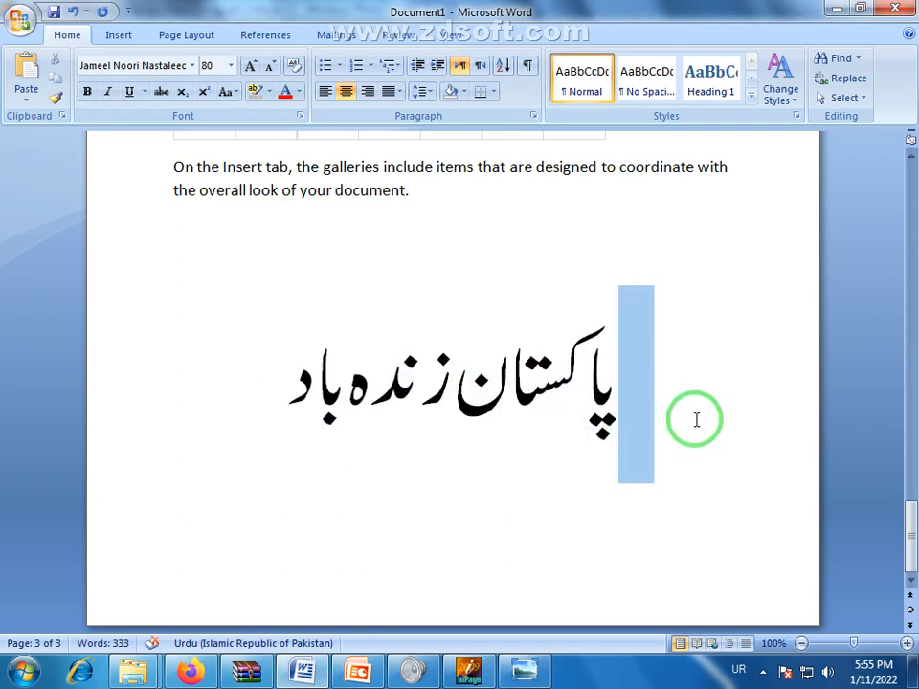
pyautogui.click(418, 383)
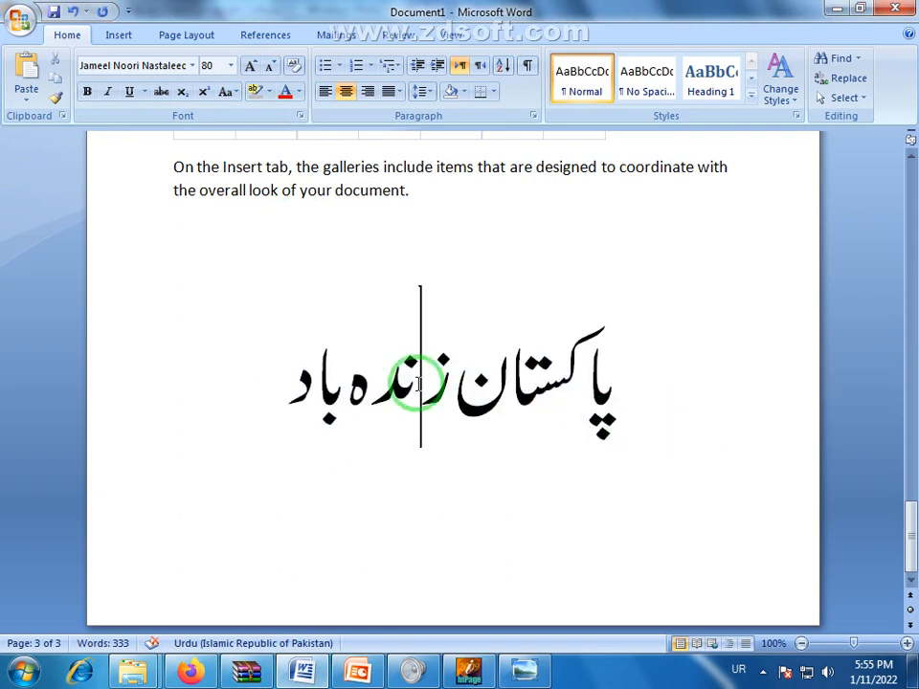
pyautogui.click(359, 364)
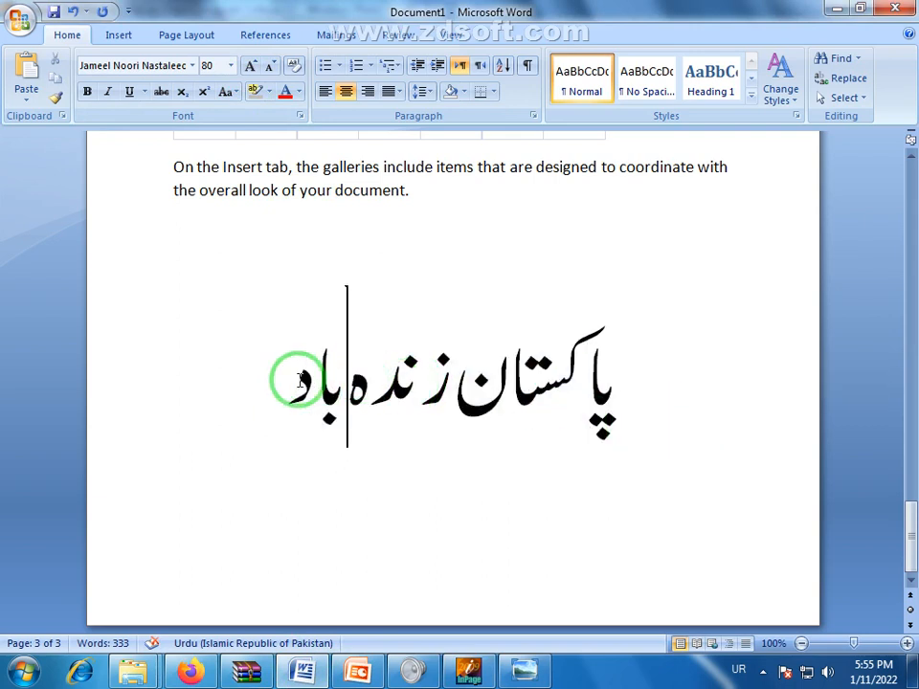
pyautogui.moveTo(293, 380); pyautogui.dragTo(616, 422)
# Change the Urdu line's font to Jameel Noori Kasheeda
pyautogui.click(193, 65)
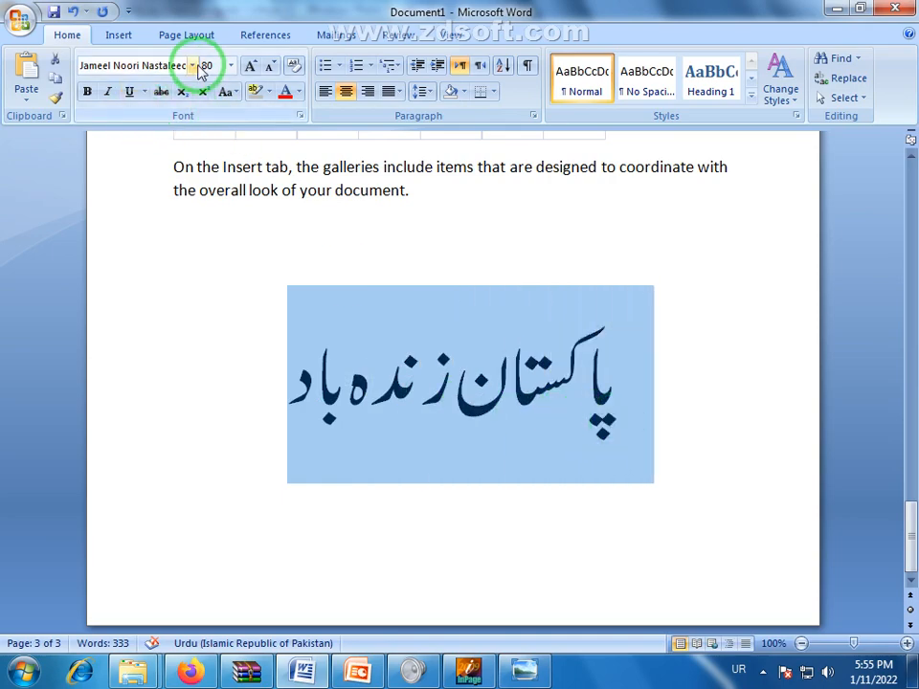
pyautogui.moveTo(322, 96); pyautogui.dragTo(336, 311)
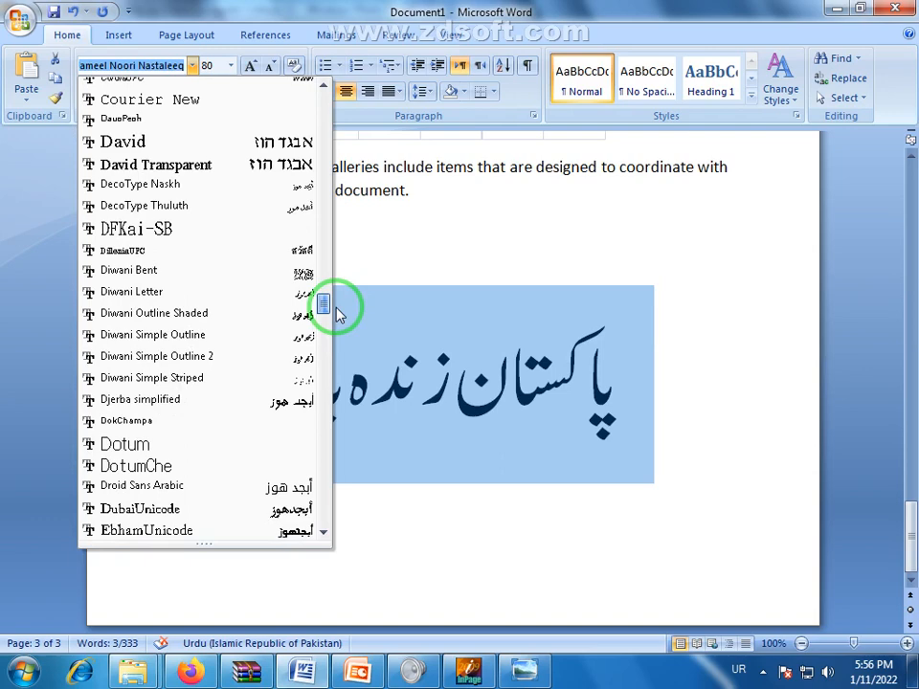
pyautogui.moveTo(337, 314); pyautogui.dragTo(360, 380)
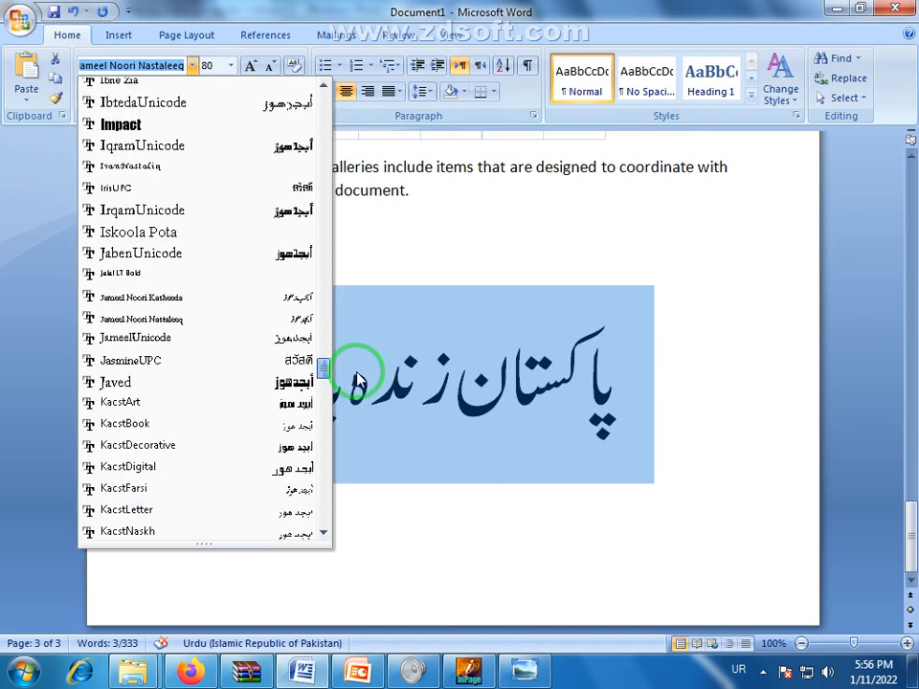
pyautogui.click(182, 305)
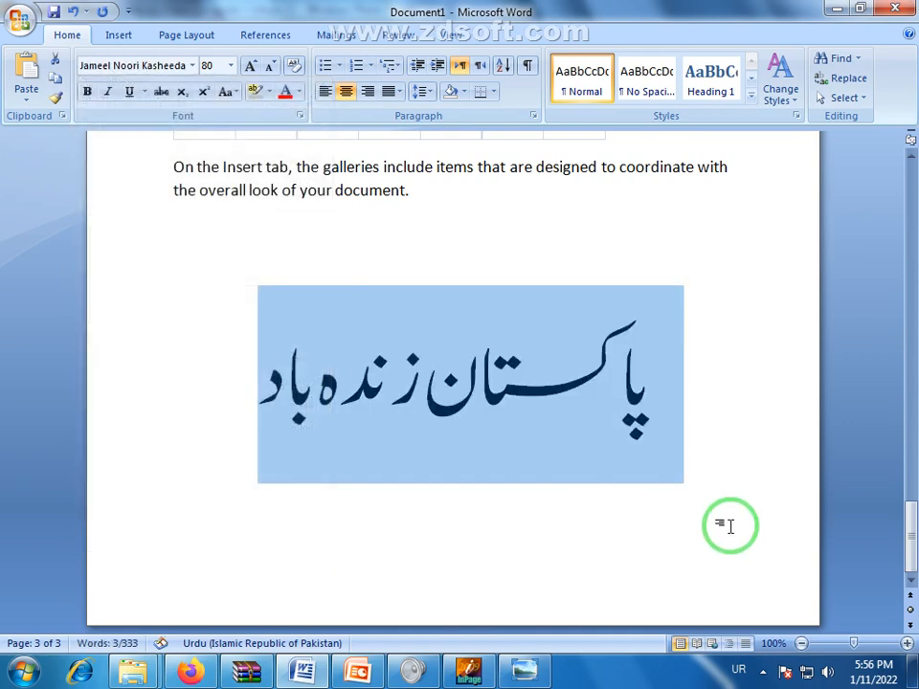
pyautogui.click(666, 526)
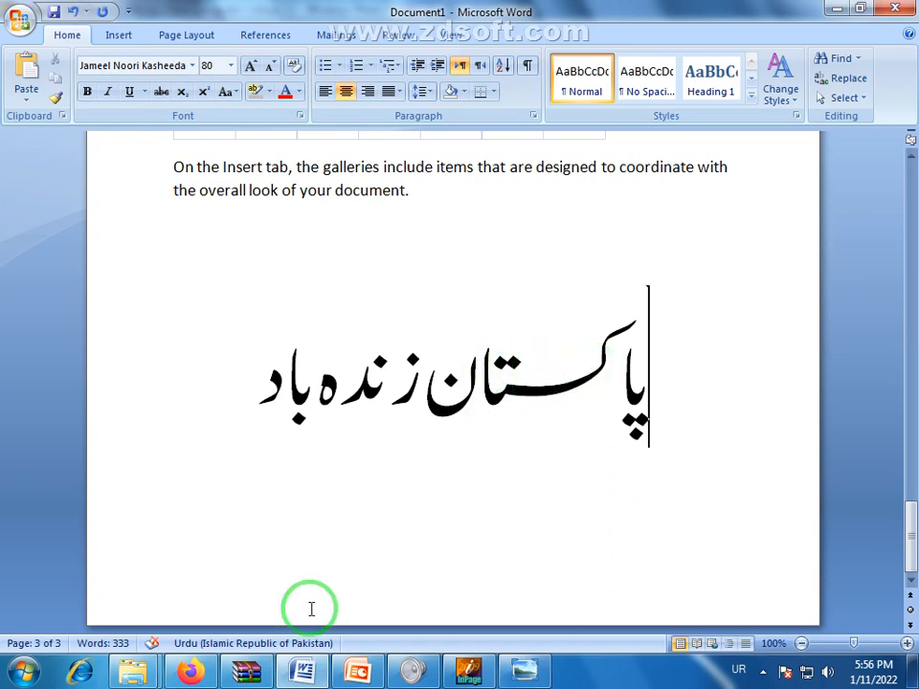
# Flip between InPage and Word, then bring up the Inpage Urdu Book cover in Photo Viewer
pyautogui.click(473, 676)
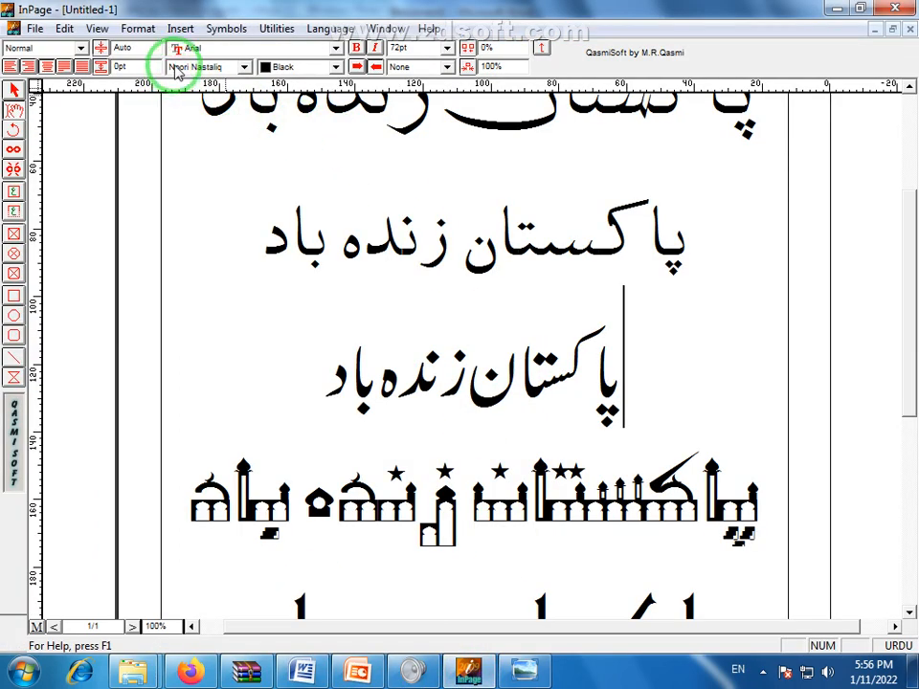
pyautogui.click(304, 673)
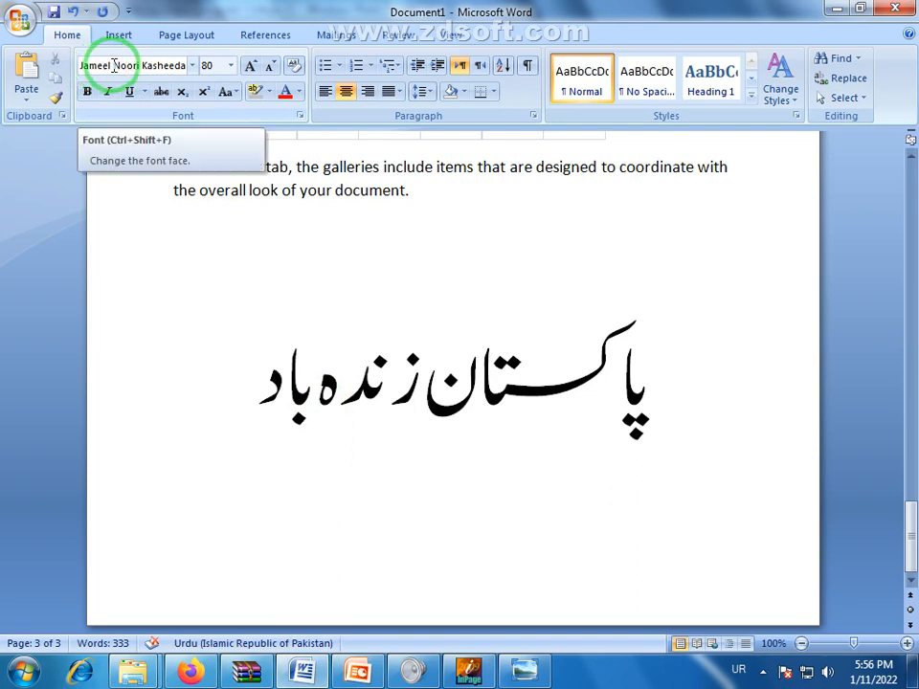
pyautogui.click(524, 670)
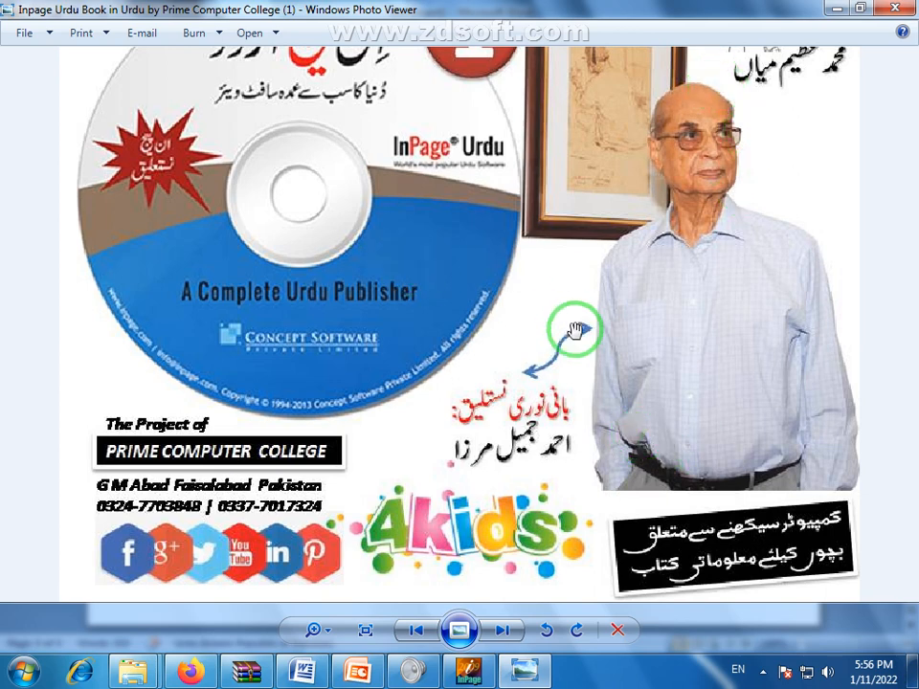
# Return to InPage, put the caret in the Naskh line, and show the Urdu font list
pyautogui.click(468, 670)
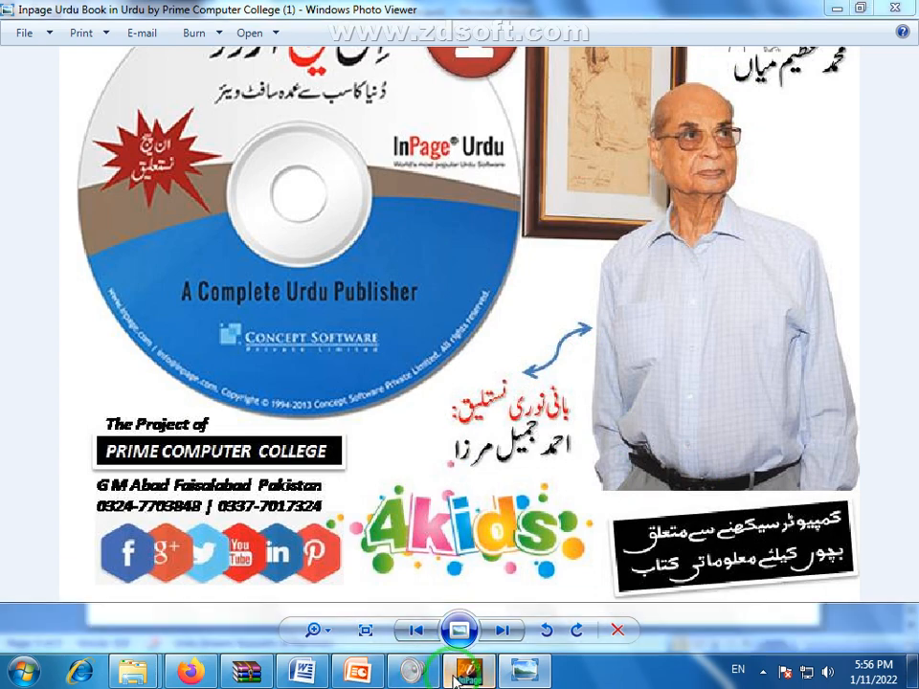
pyautogui.click(396, 264)
pyautogui.click(245, 68)
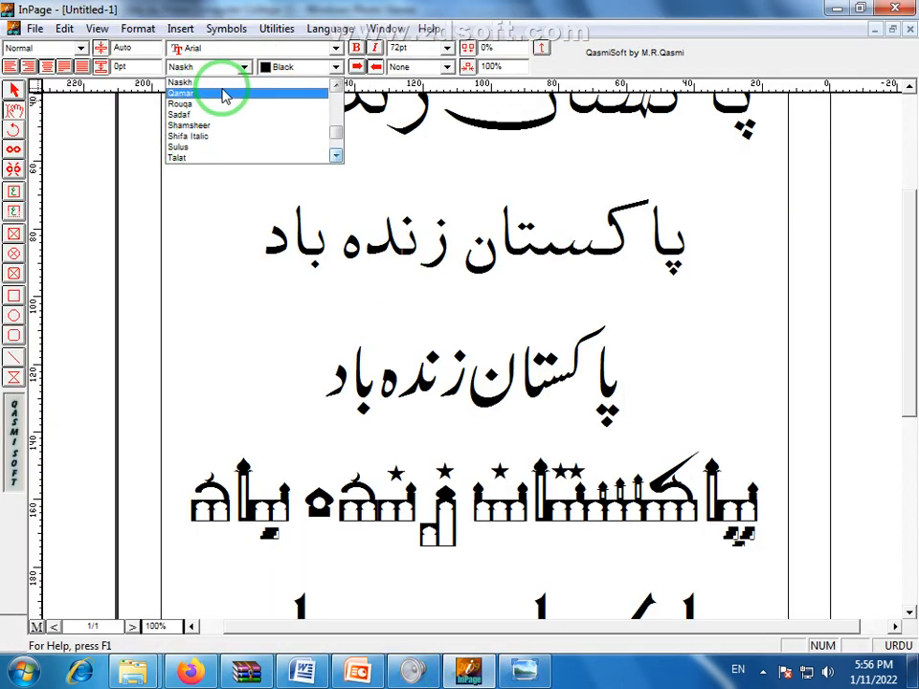
# Dismiss the font list and insert a new empty line after the Nastaliq line
pyautogui.click(484, 238)
pyautogui.moveTo(327, 386); pyautogui.dragTo(819, 414)
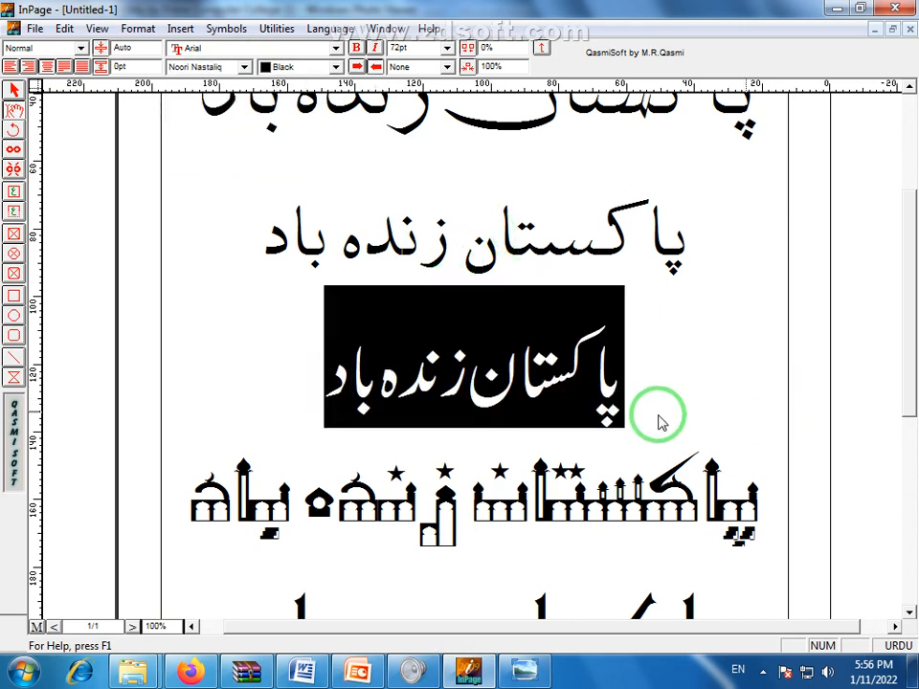
pyautogui.click(458, 393)
pyautogui.moveTo(314, 380); pyautogui.dragTo(698, 419)
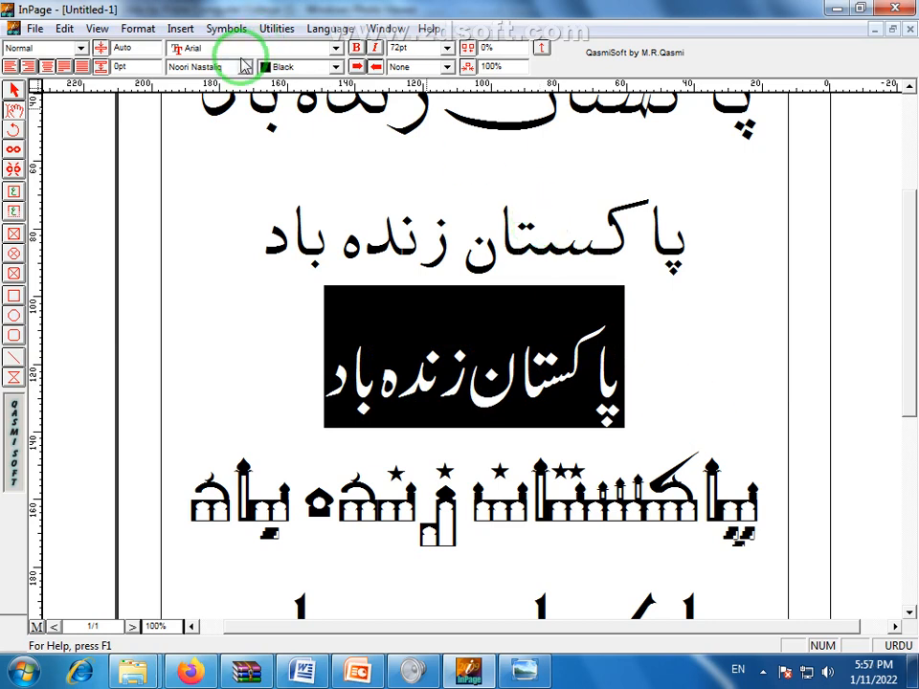
pyautogui.click(250, 226)
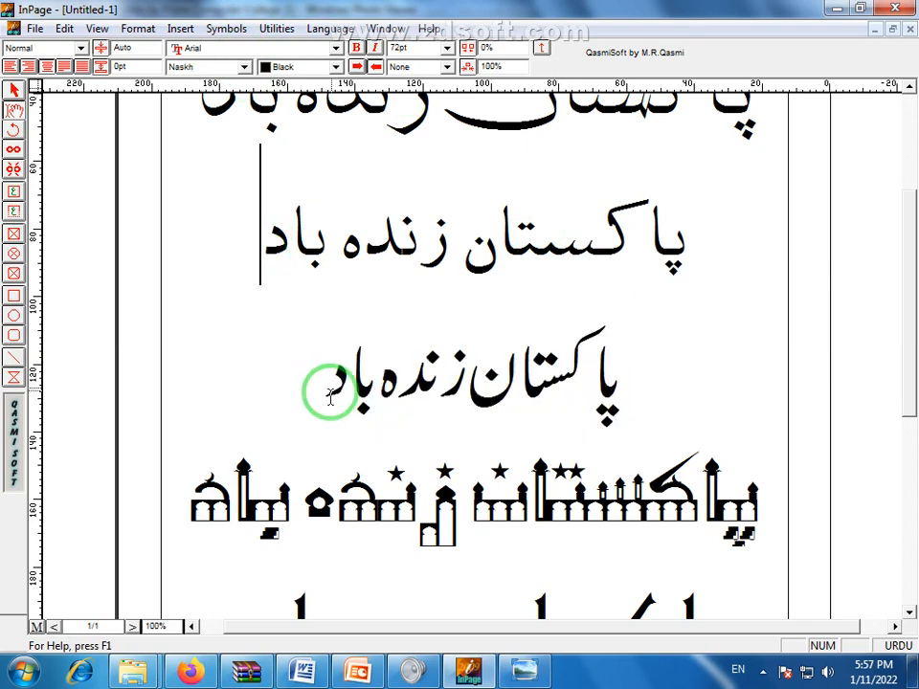
pyautogui.click(328, 393)
pyautogui.press('Return')
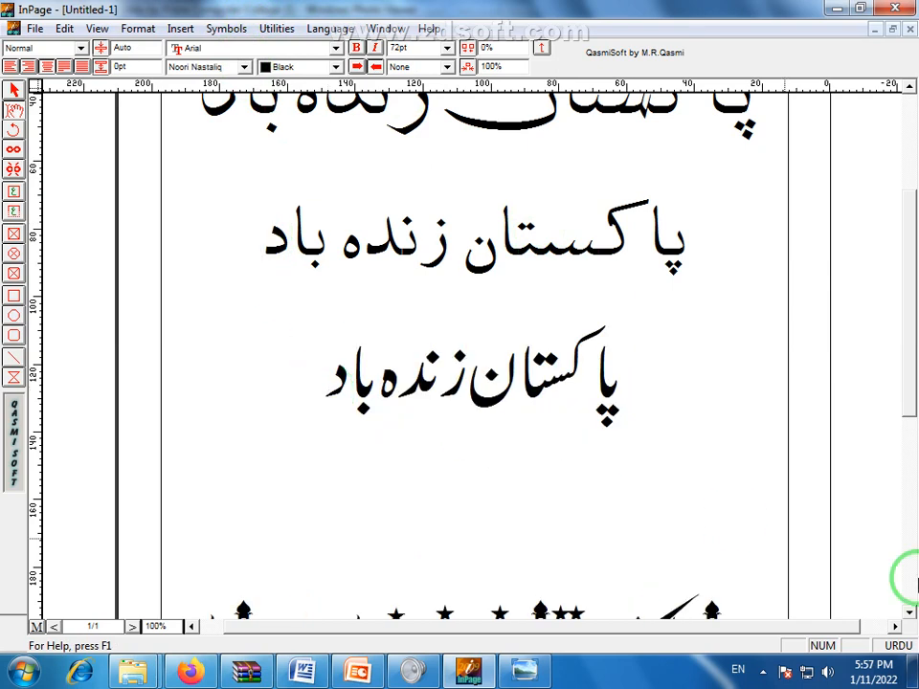
pyautogui.scroll(-1, 677, 375)
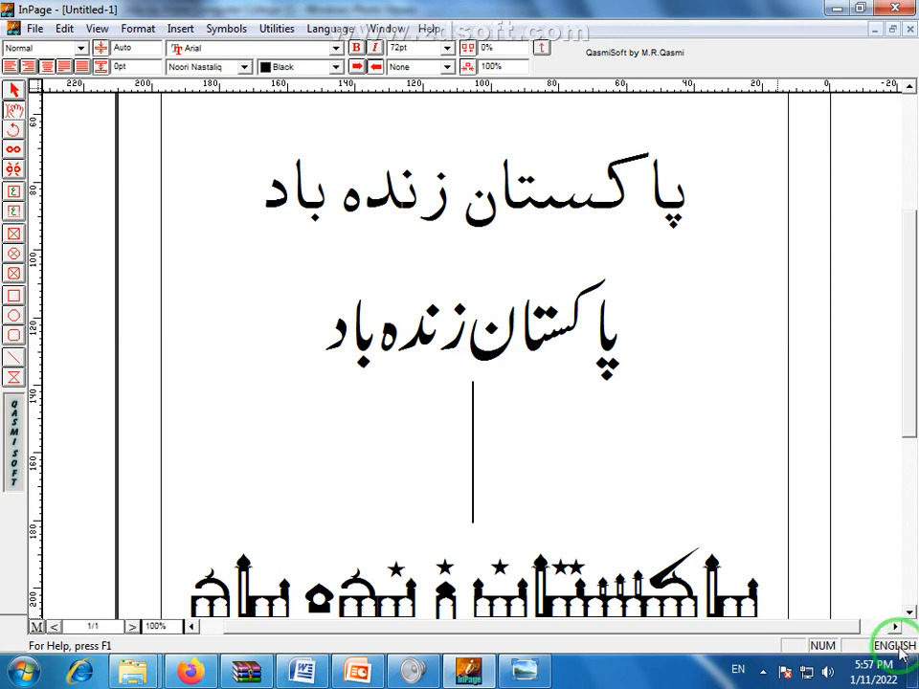
# Finish typing PAKISTAN and apply Aasaar Contour to the Nastaliq Urdu line
pyautogui.write('AKISTAN')
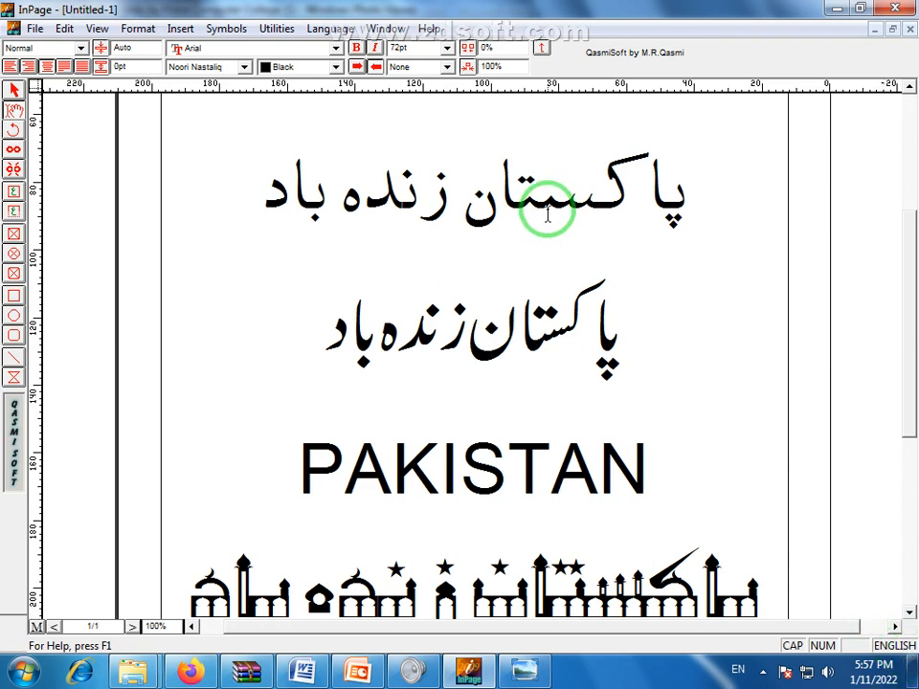
pyautogui.moveTo(321, 334); pyautogui.dragTo(671, 379)
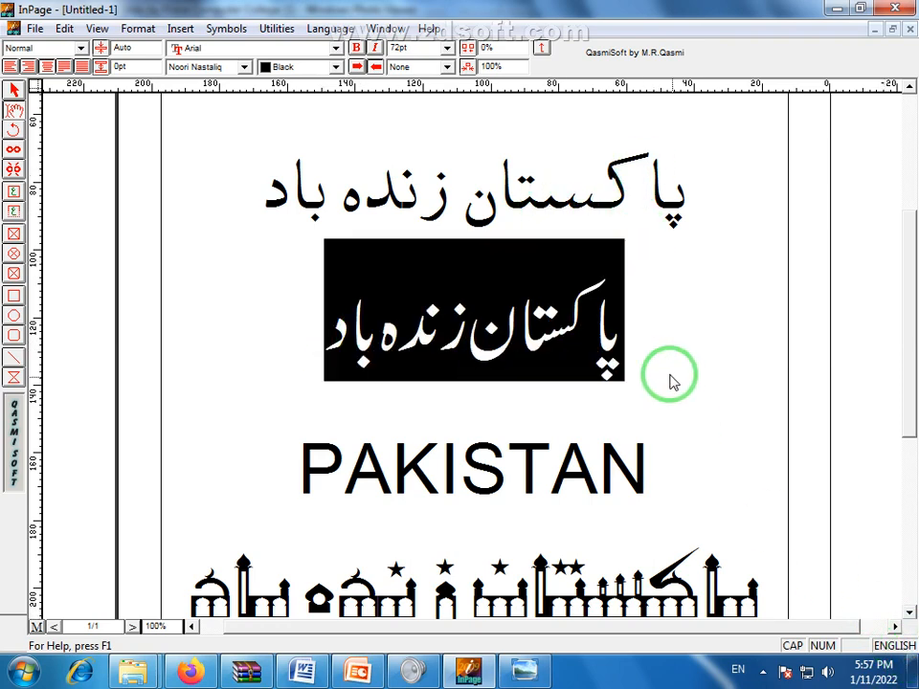
pyautogui.click(245, 66)
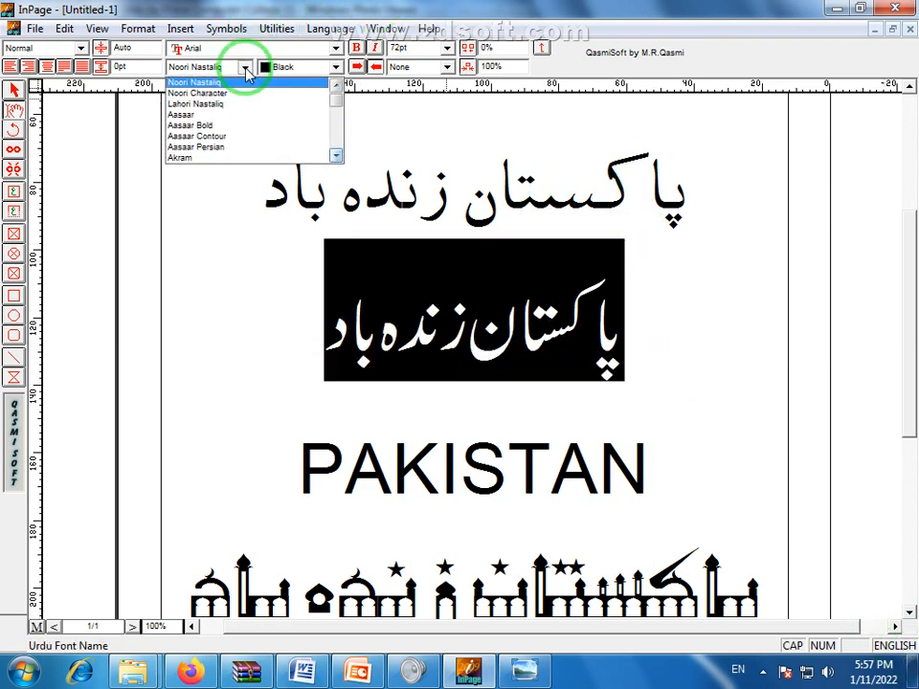
pyautogui.click(217, 134)
# Review the Aasaar Contour look, undo it, and select PAKISTAN
pyautogui.click(596, 334)
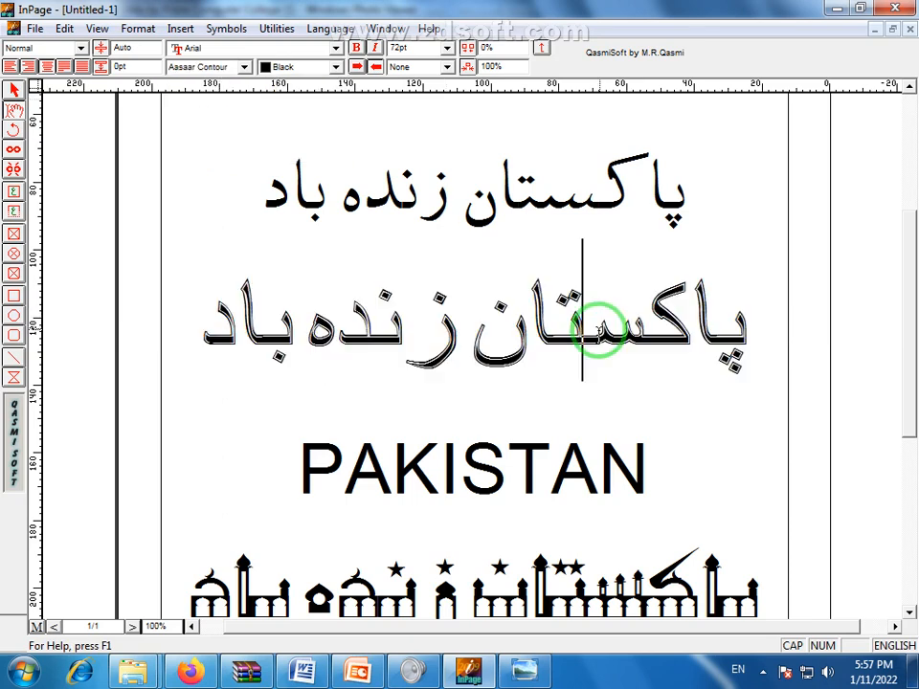
pyautogui.hotkey('ctrl', 'z')
pyautogui.moveTo(699, 489); pyautogui.dragTo(301, 459)
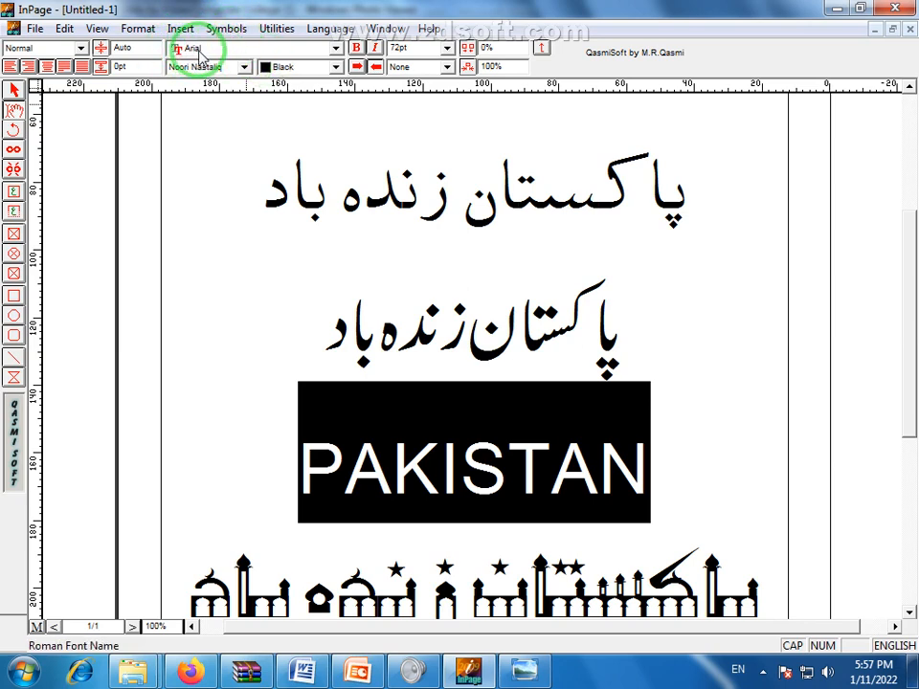
# Try Arial Black on PAKISTAN, then reselect the PAKISTAN line
pyautogui.click(336, 48)
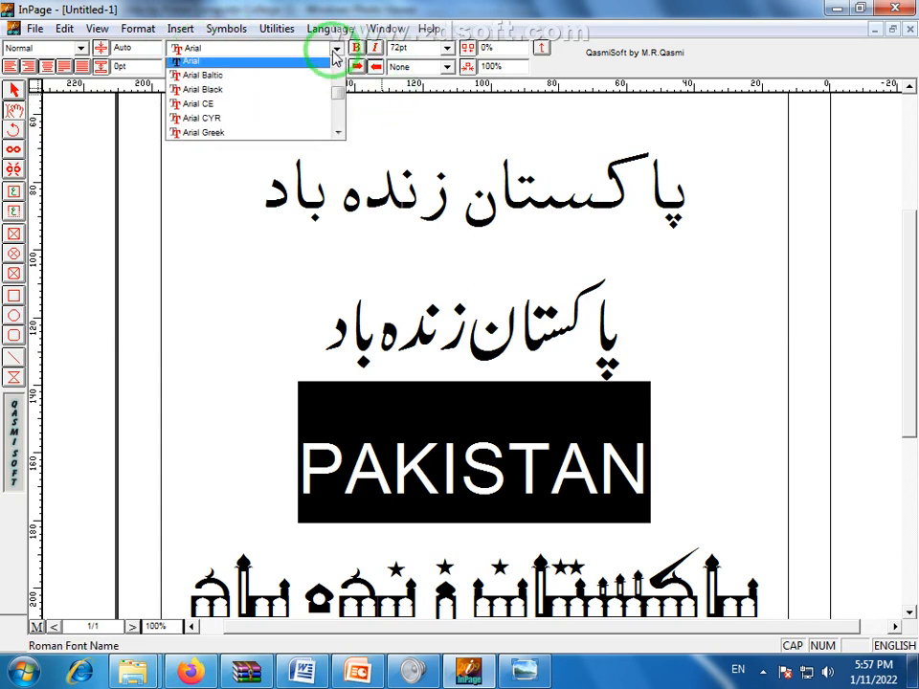
pyautogui.click(292, 96)
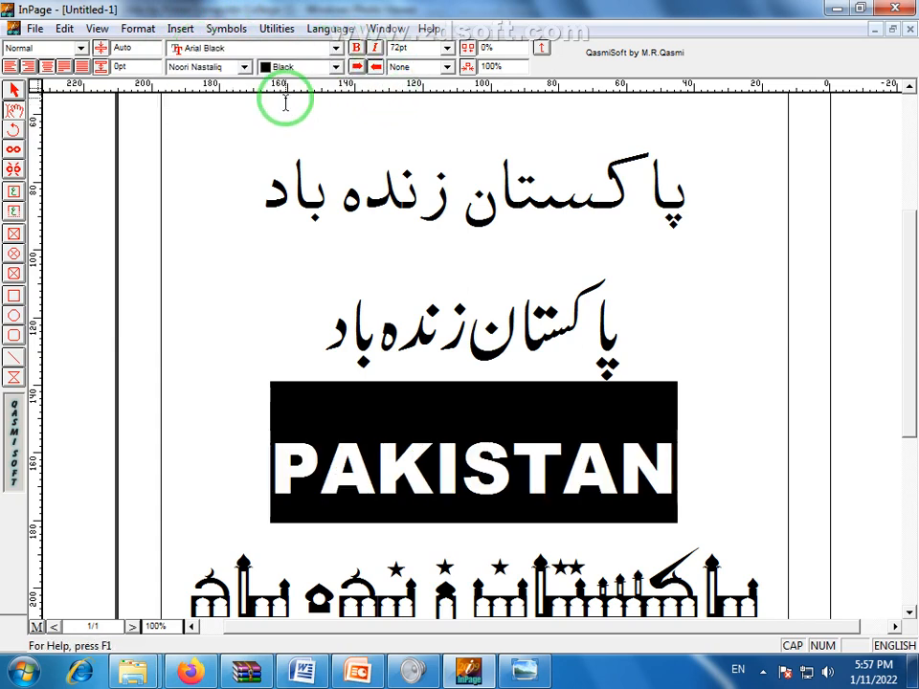
pyautogui.click(355, 371)
pyautogui.doubleClick(460, 493)
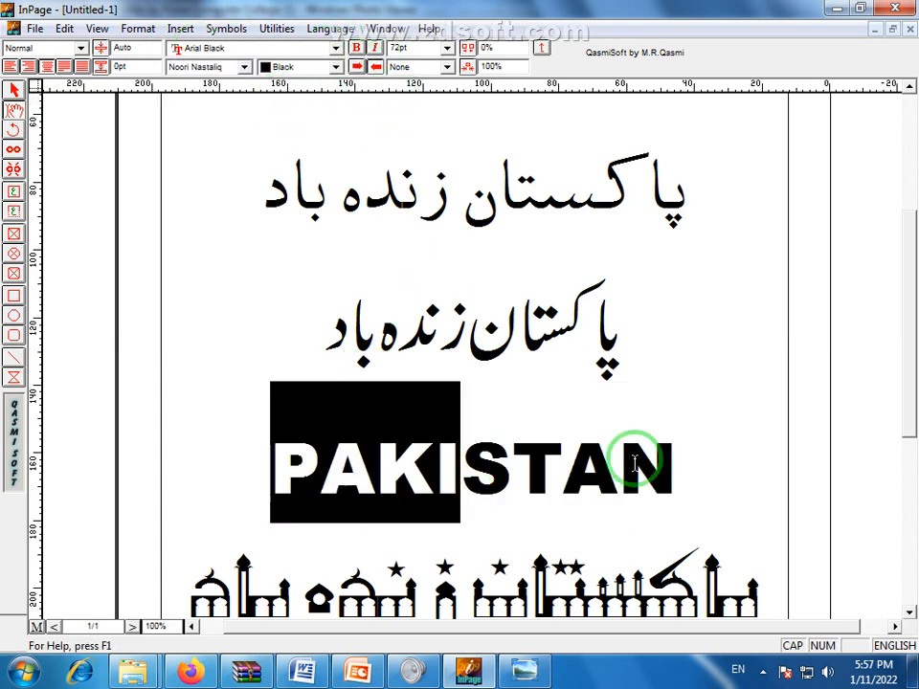
# Browse the English font list and close it without changing the font
pyautogui.click(336, 47)
pyautogui.moveTo(337, 75); pyautogui.dragTo(344, 99)
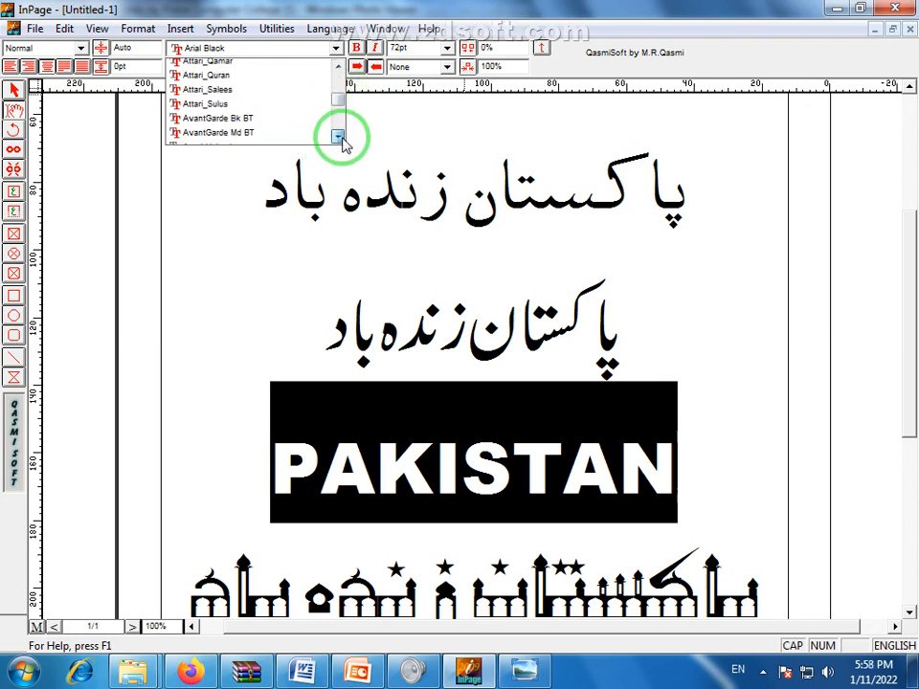
pyautogui.doubleClick(339, 137)
pyautogui.doubleClick(339, 137)
pyautogui.doubleClick(339, 137)
pyautogui.doubleClick(339, 137)
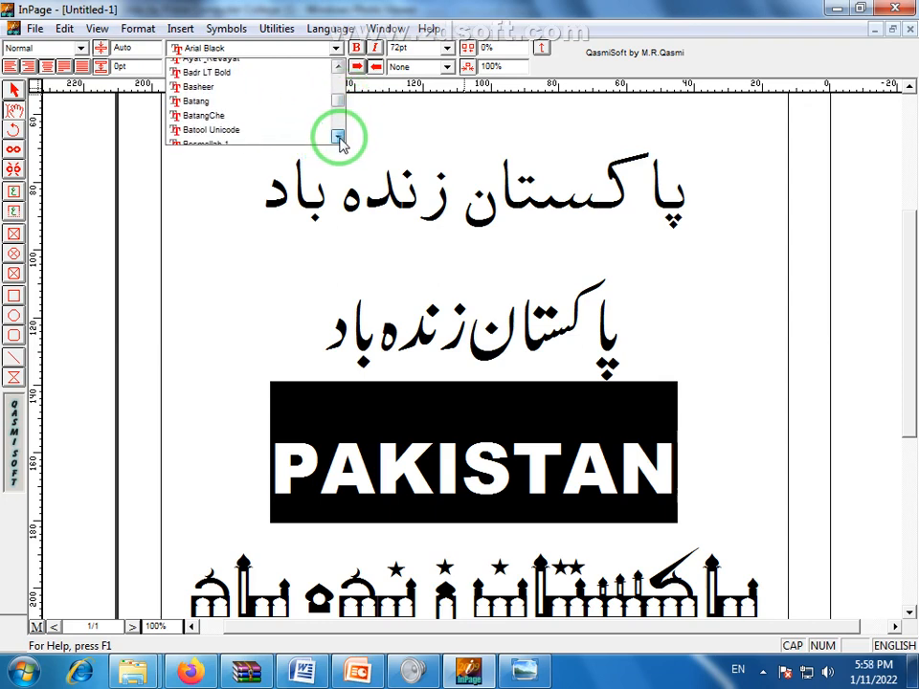
pyautogui.doubleClick(339, 137)
pyautogui.doubleClick(339, 137)
pyautogui.click(339, 137)
pyautogui.doubleClick(339, 136)
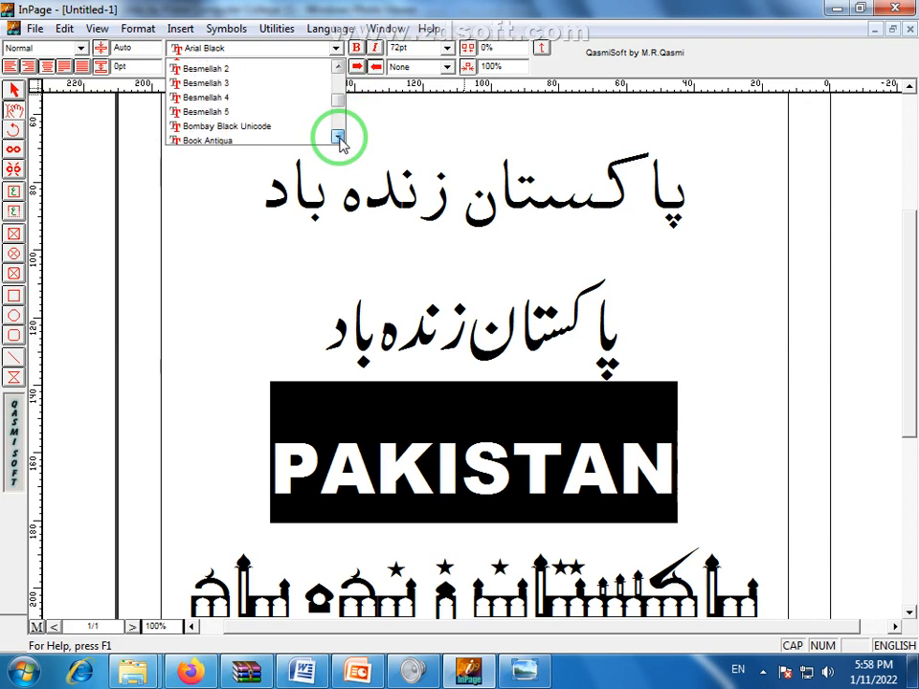
pyautogui.doubleClick(339, 137)
pyautogui.moveTo(341, 97); pyautogui.dragTo(341, 109)
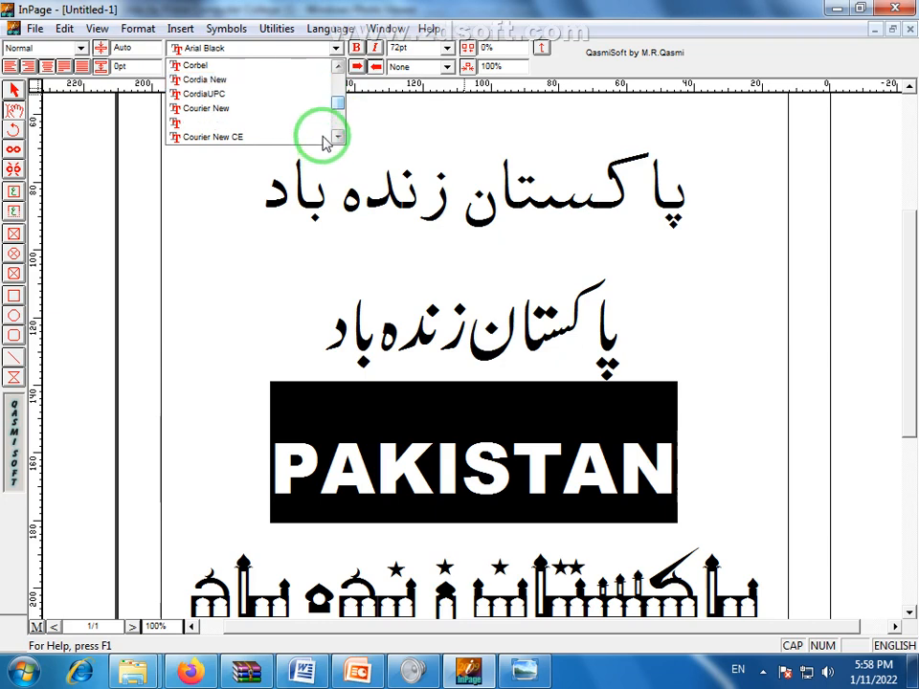
pyautogui.click(347, 141)
# Set PAKISTAN in Arial Narrow and deselect to view the result
pyautogui.click(335, 48)
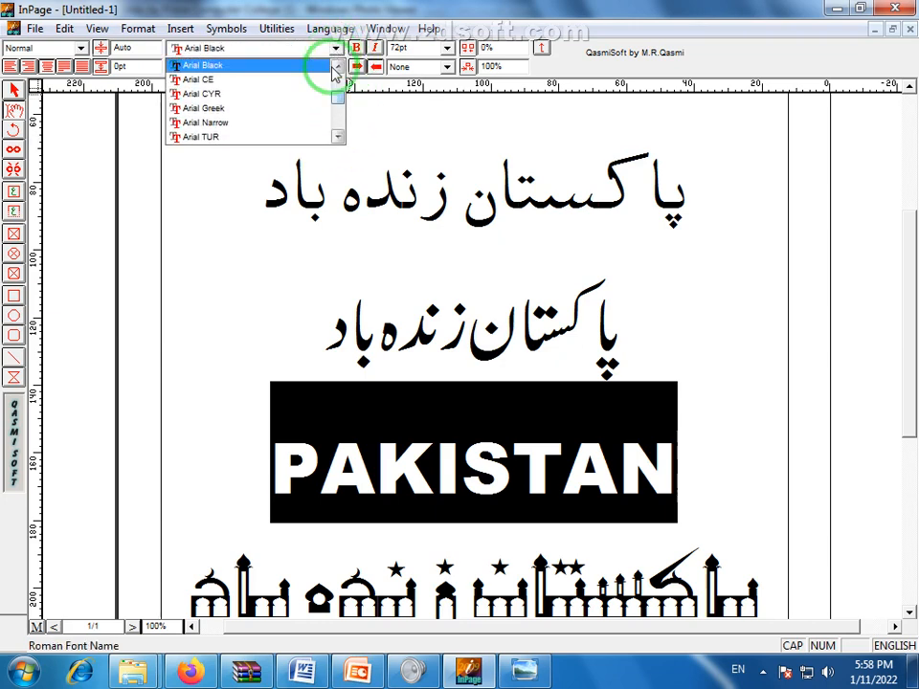
pyautogui.click(260, 123)
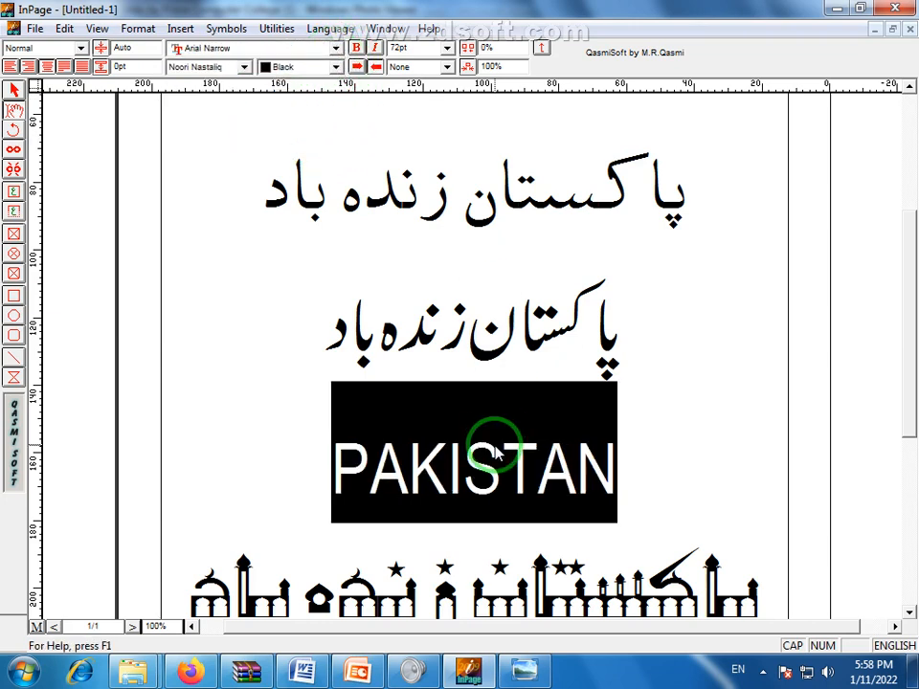
pyautogui.click(496, 451)
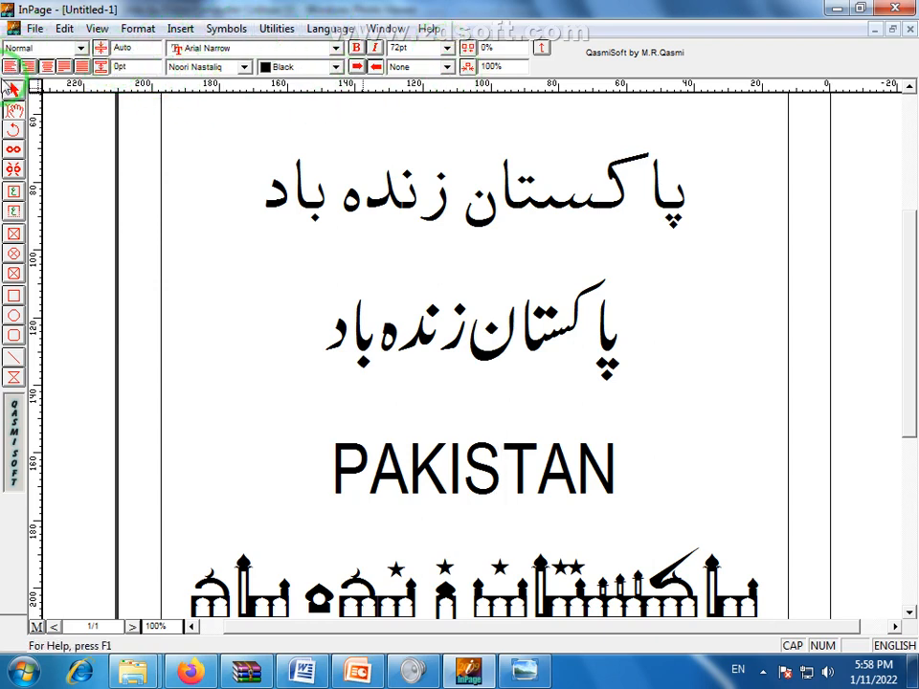
# Keep the Normal paragraph style and select the Nastaliq Urdu line
pyautogui.click(83, 49)
pyautogui.click(82, 50)
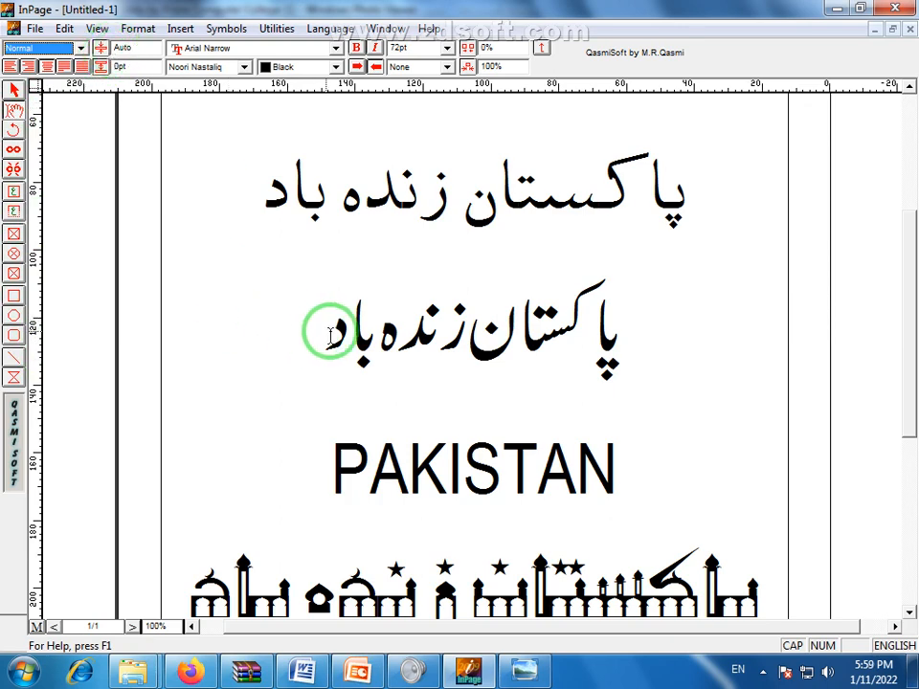
pyautogui.moveTo(322, 331); pyautogui.dragTo(650, 370)
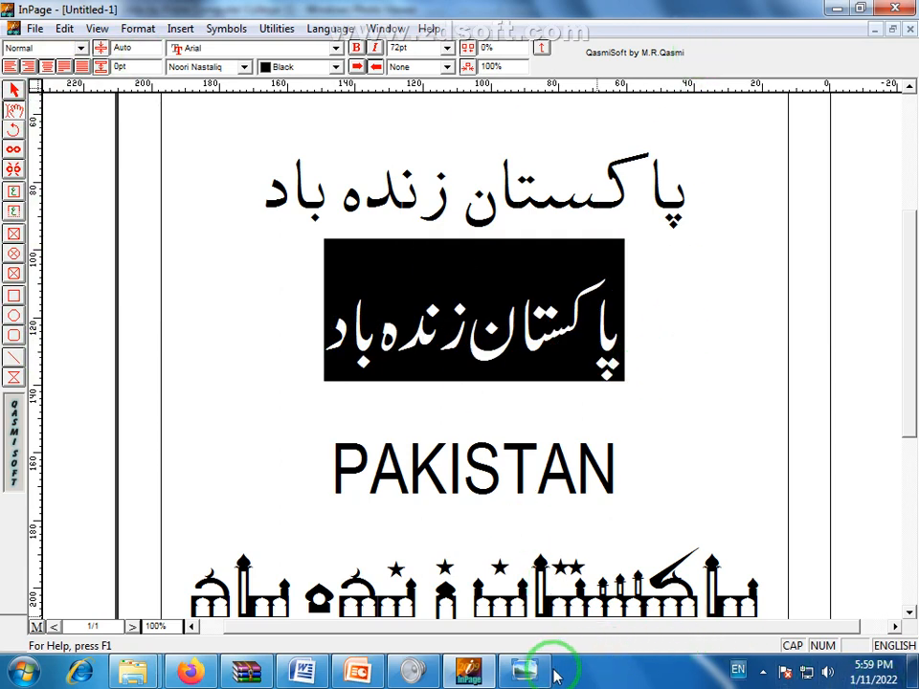
# Bring up the My Youtube window on Local Disk (E:) from the taskbar Explorer previews
pyautogui.moveTo(134, 671)
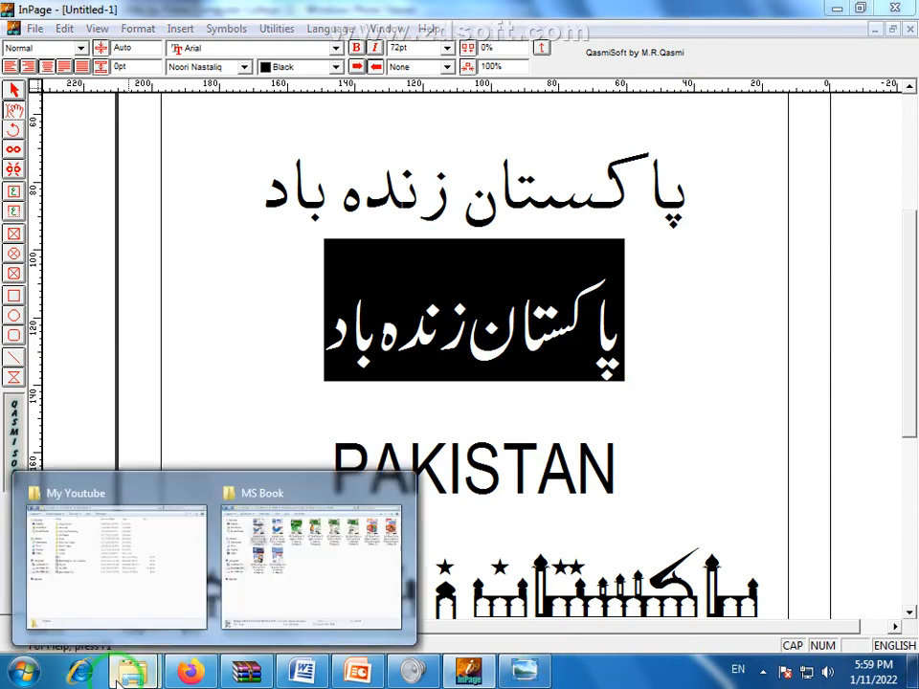
pyautogui.moveTo(149, 567)
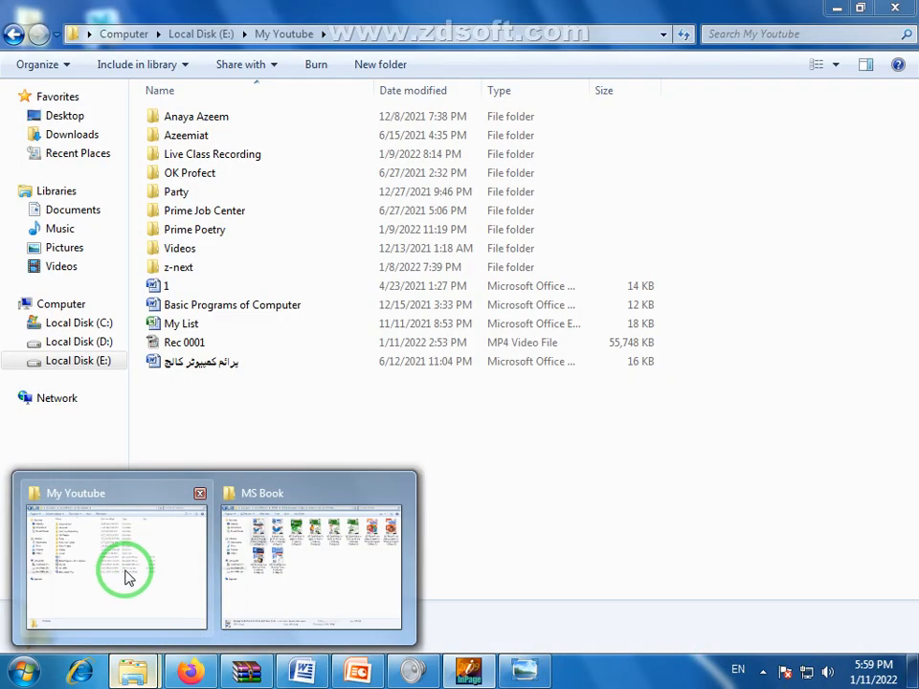